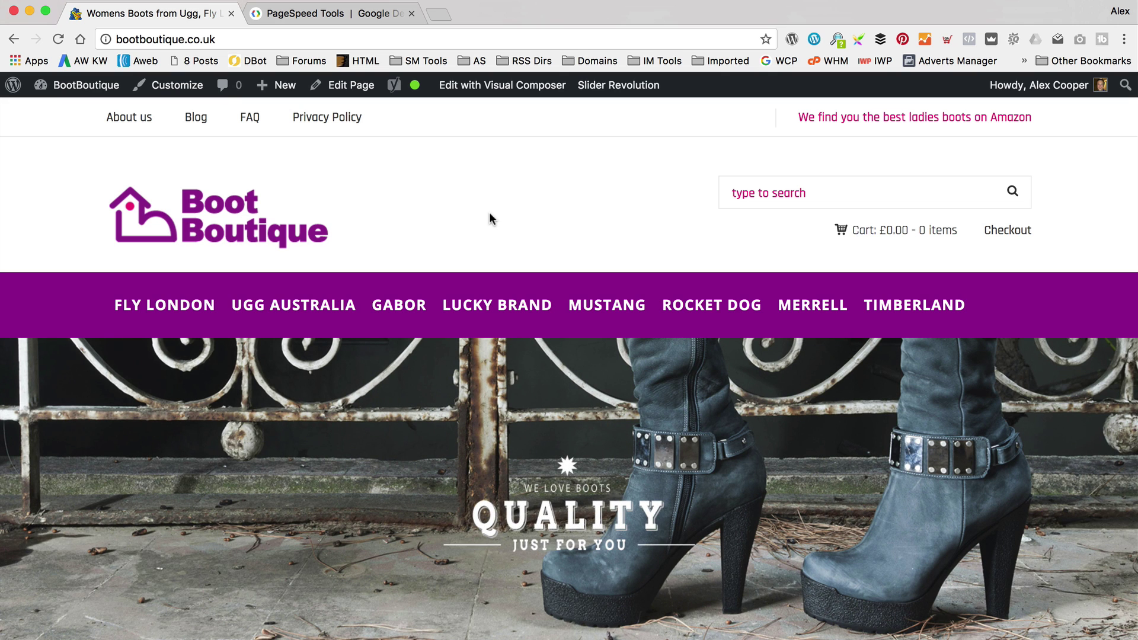
- Browse the Ugg Australia category and Ugg Adirondack Boot II page, return home, and select the site address
click(322, 305)
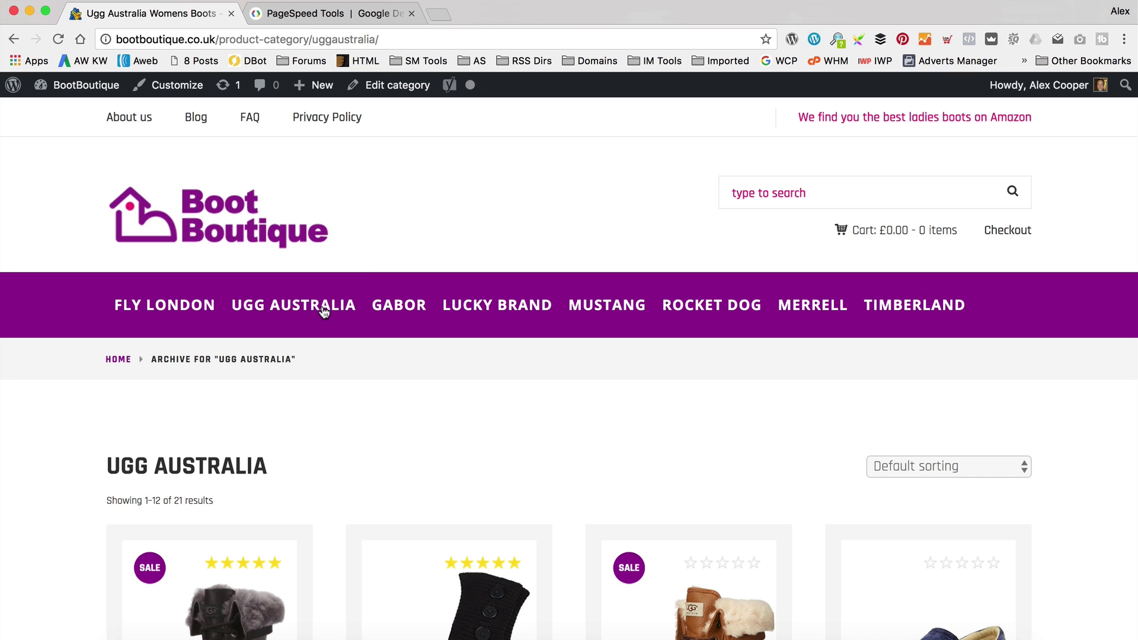
scroll(320, 308, down, 4)
click(261, 448)
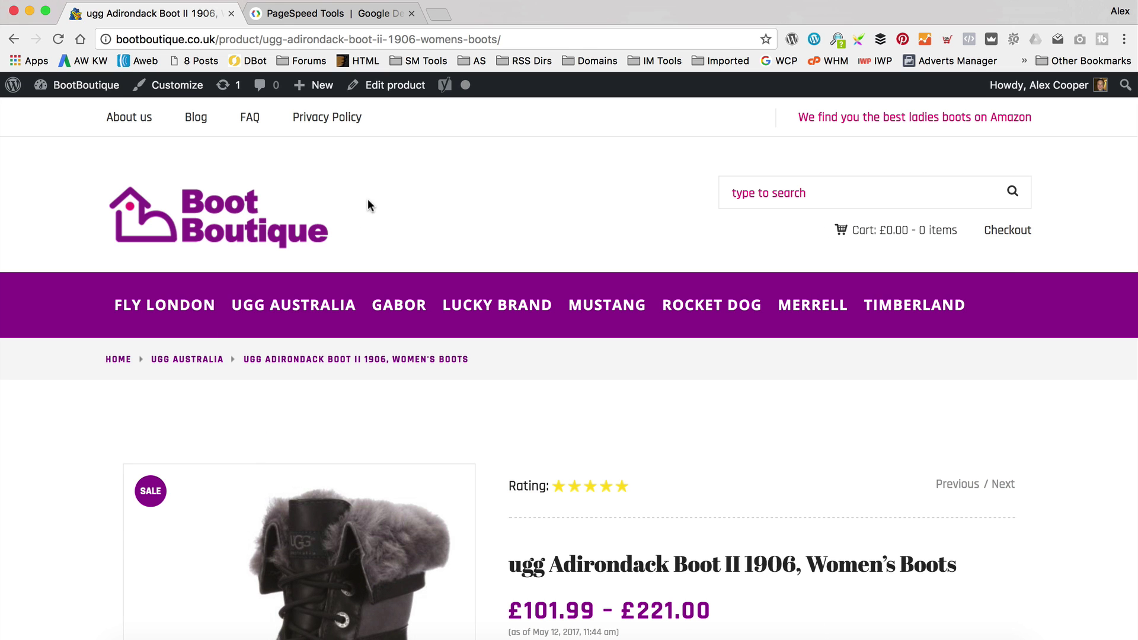
click(188, 219)
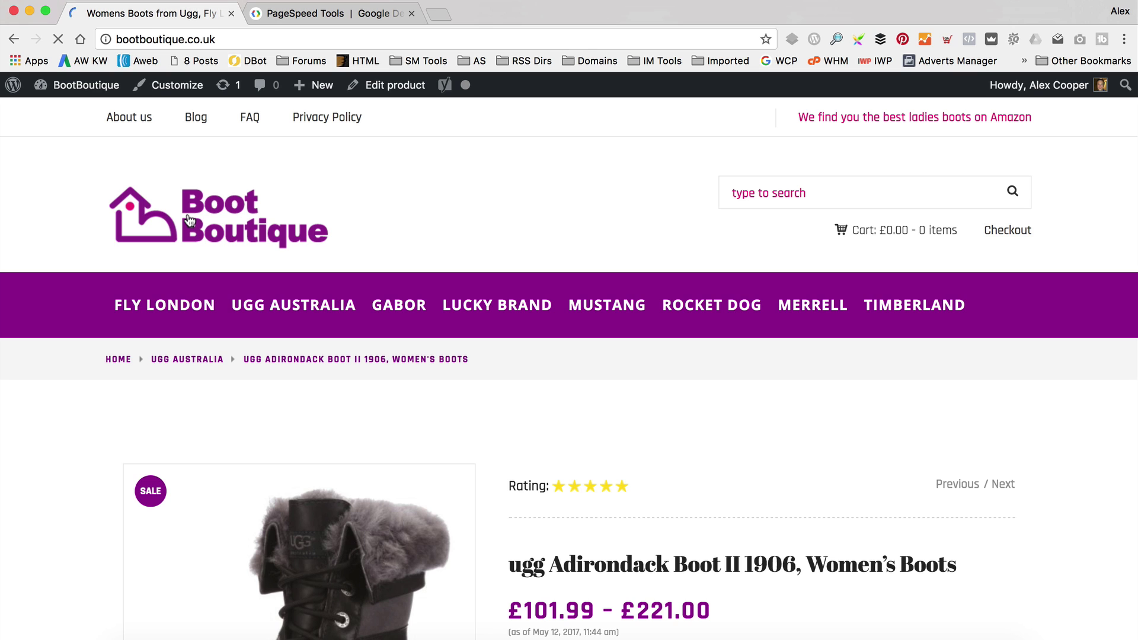
click(250, 41)
key(super+c)
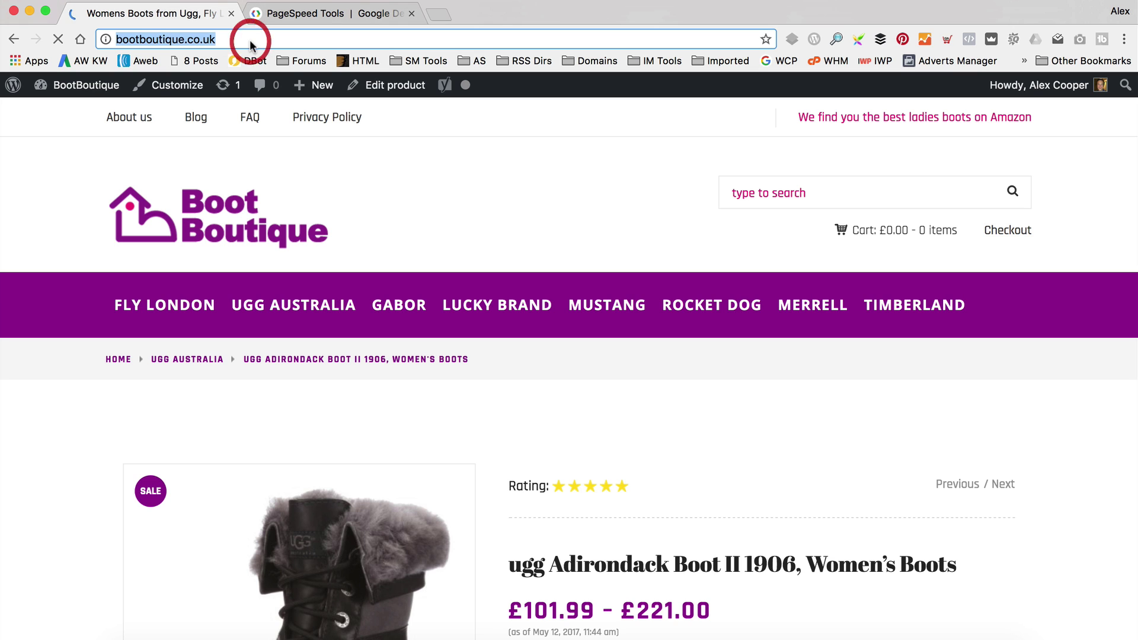
- Analyse bootboutique.co.uk in PageSpeed Insights, noting 37/100 mobile and 27/100 desktop, then return to the site
click(344, 15)
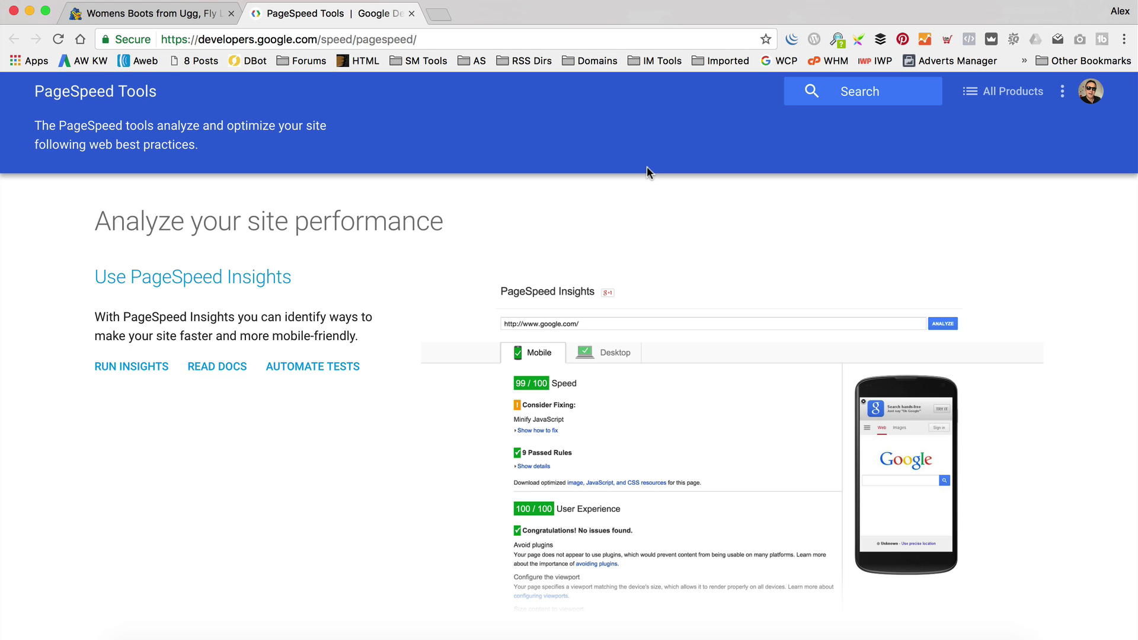
click(119, 367)
click(392, 313)
key(super+v)
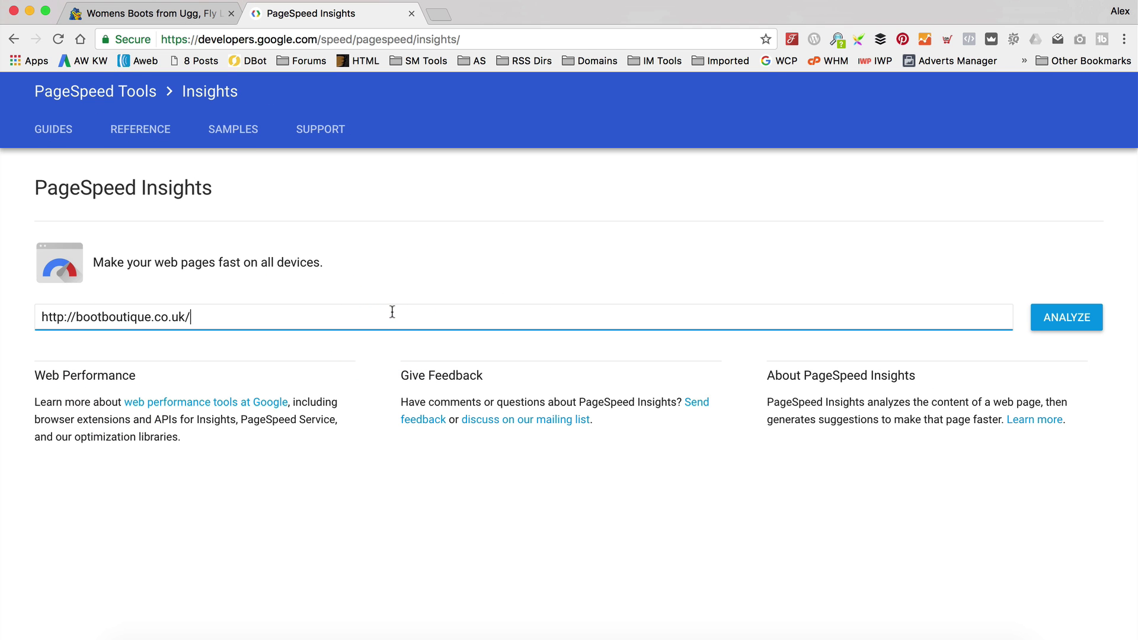
click(1086, 323)
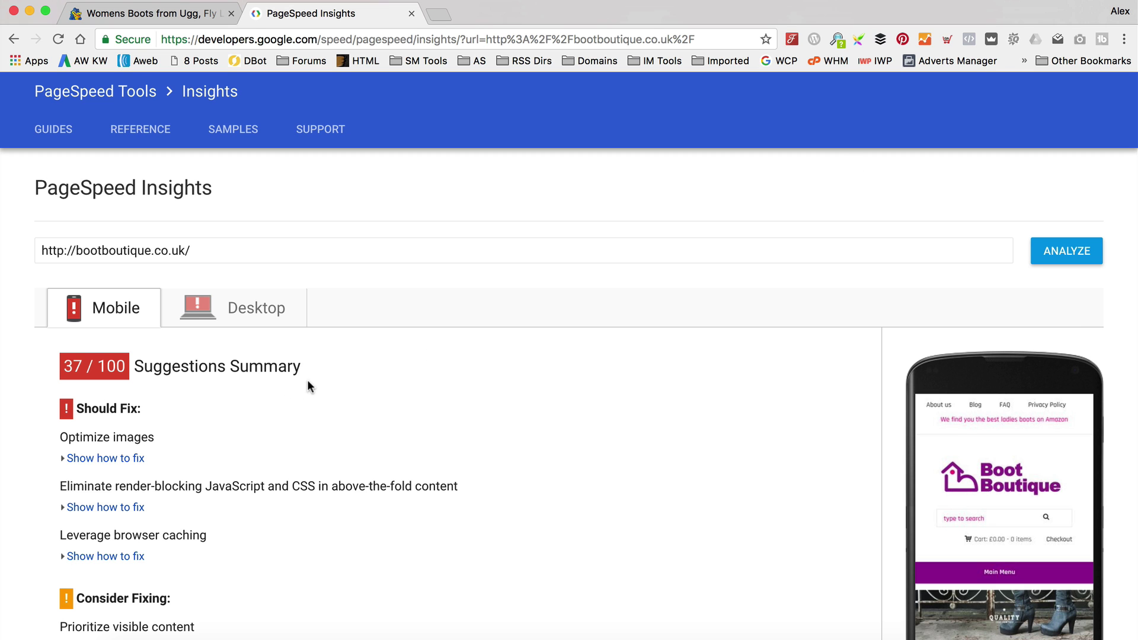
click(245, 310)
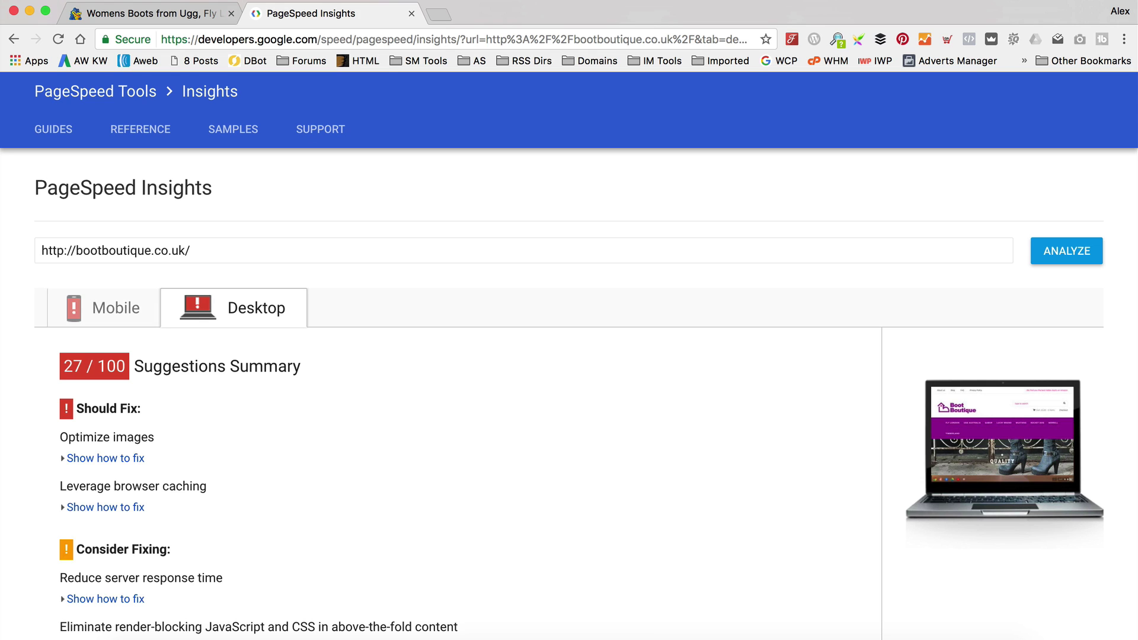
click(158, 14)
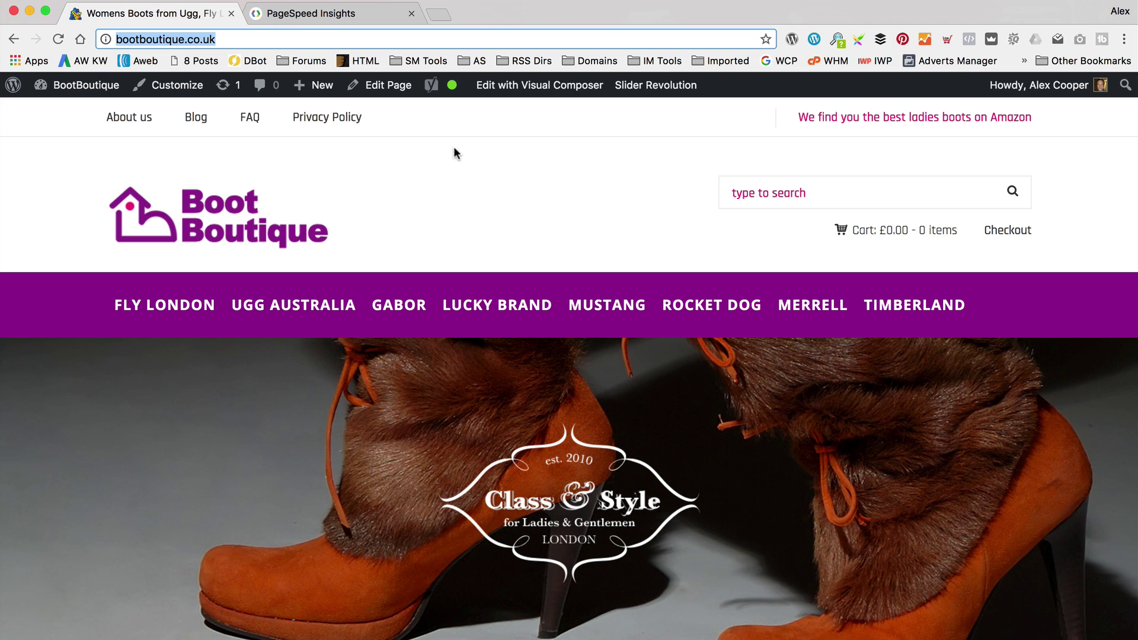
- Open ThemeForest's account Downloads page in a new tab and filter to CodeCanyon purchases
click(340, 16)
click(355, 41)
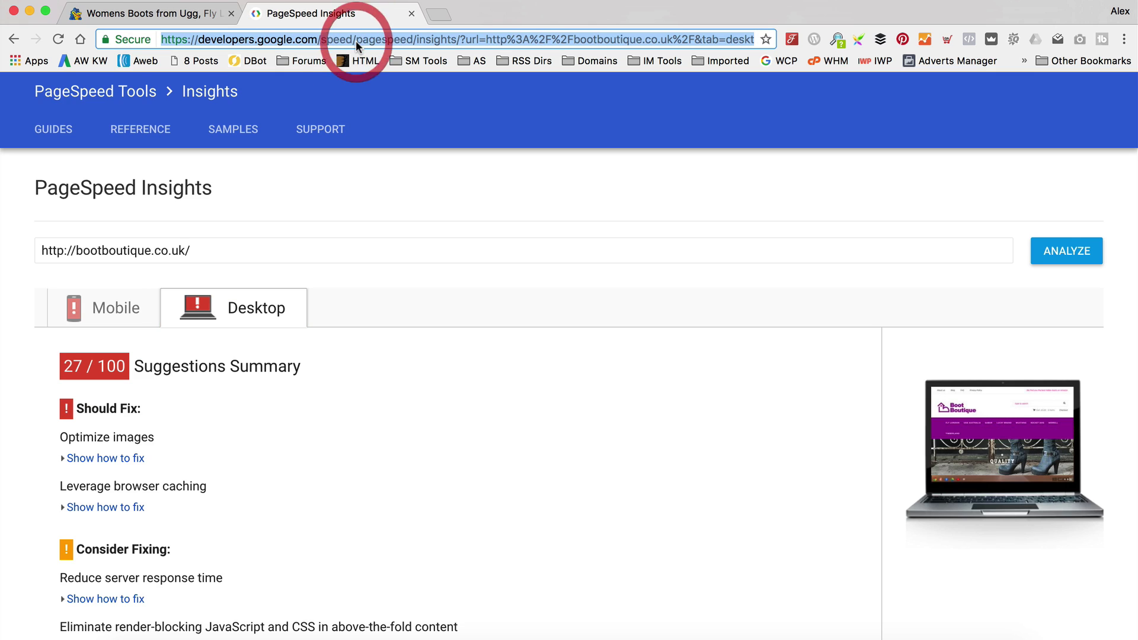
click(440, 14)
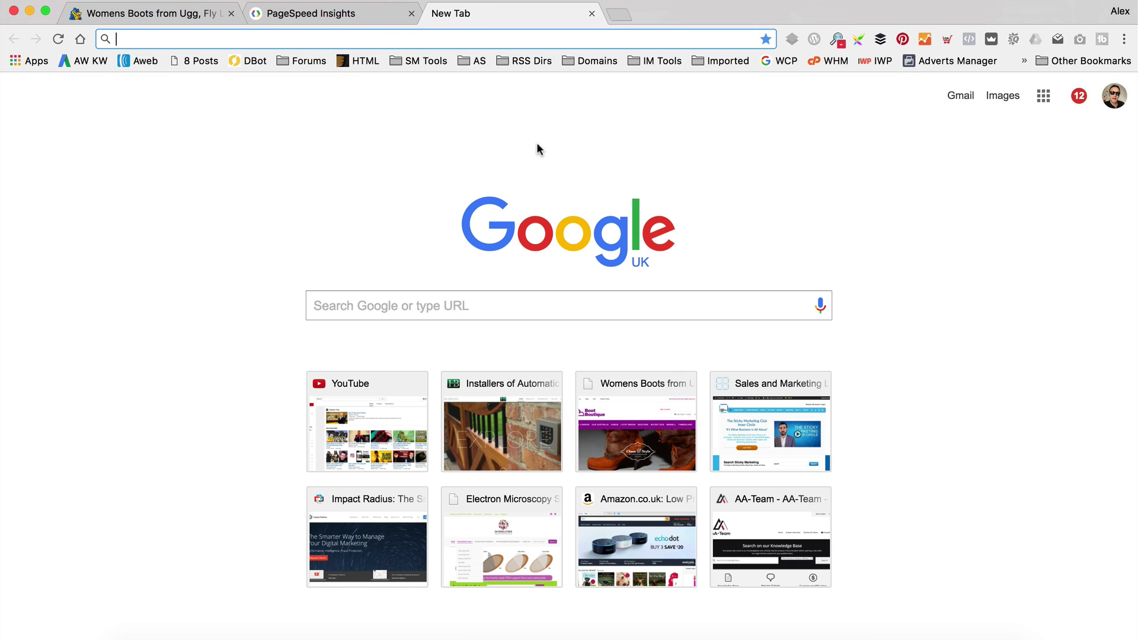
text(themeforest.net)
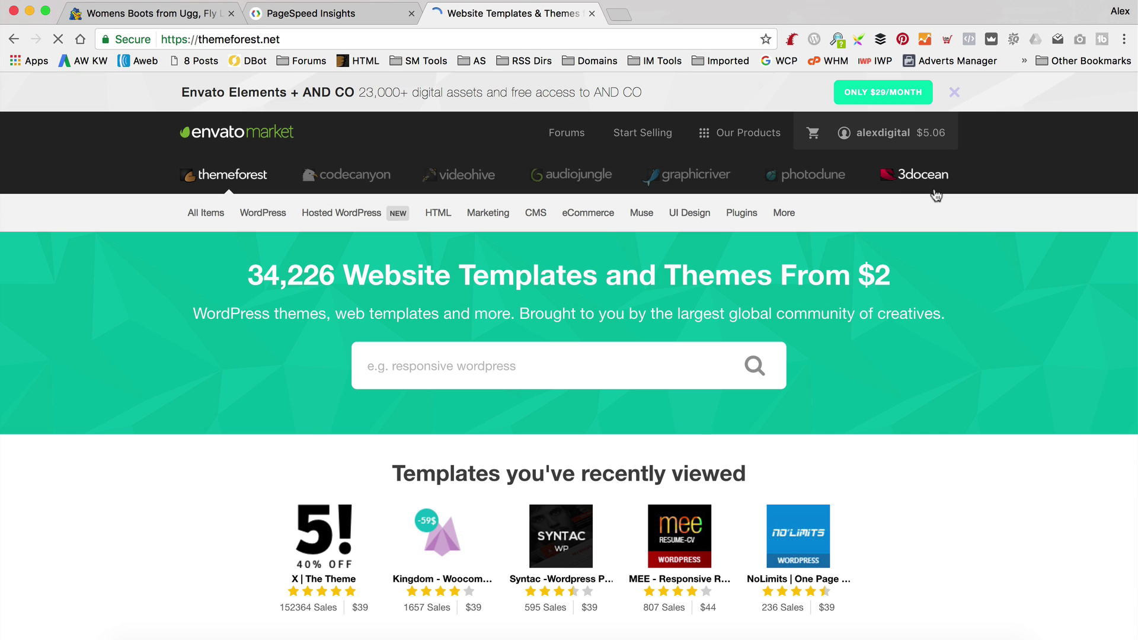
mouse_move(875, 137)
click(866, 246)
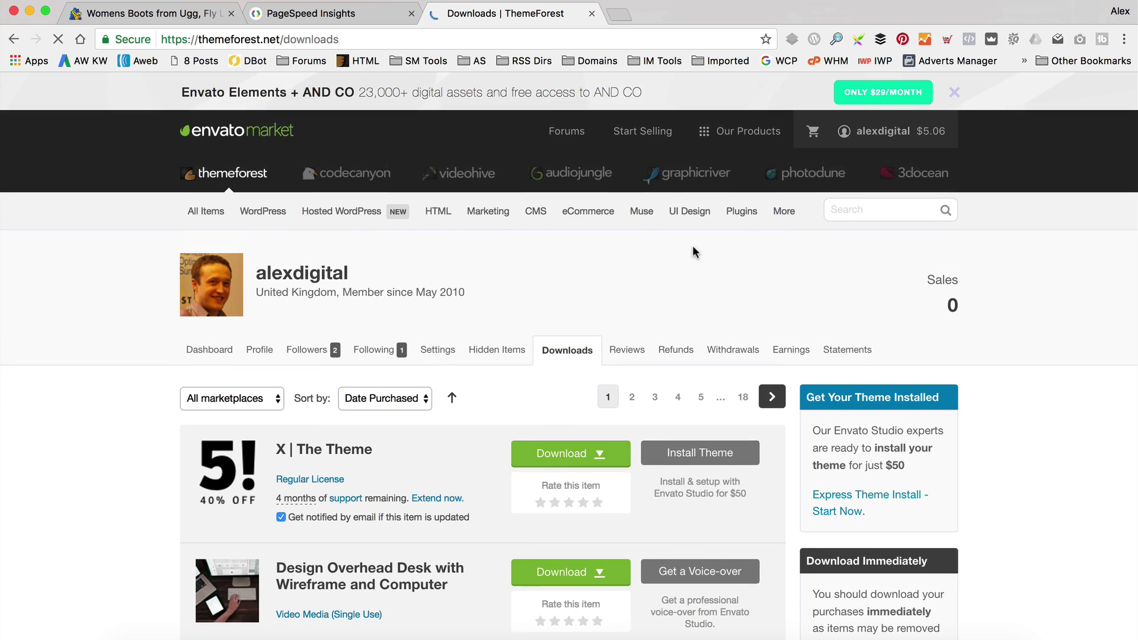
scroll(525, 267, down, 3)
click(201, 325)
click(208, 386)
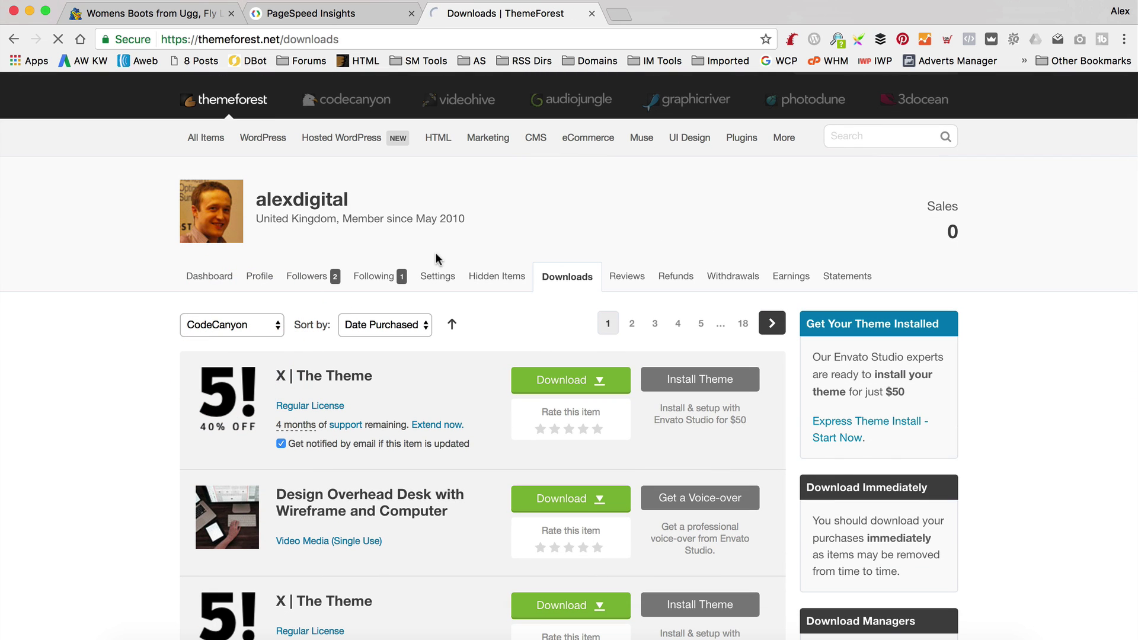
- Download the WooCommerce Amazon Affiliates plugin's full files into a new Documents folder named 'Latest Woozone'
scroll(435, 259, down, 3)
scroll(435, 253, down, 2)
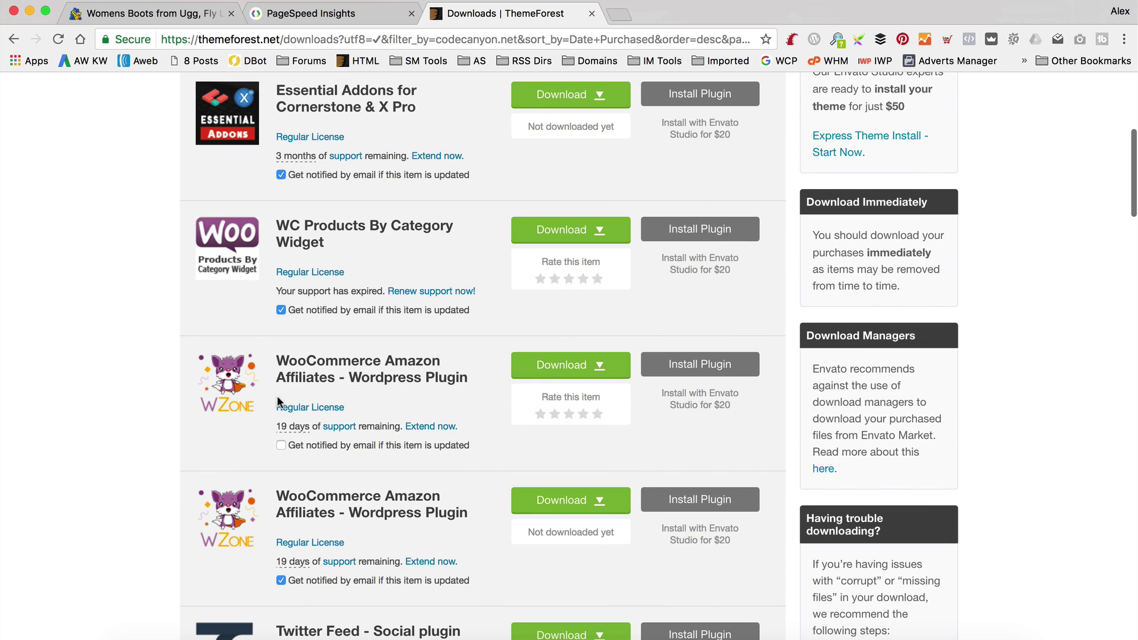
click(593, 370)
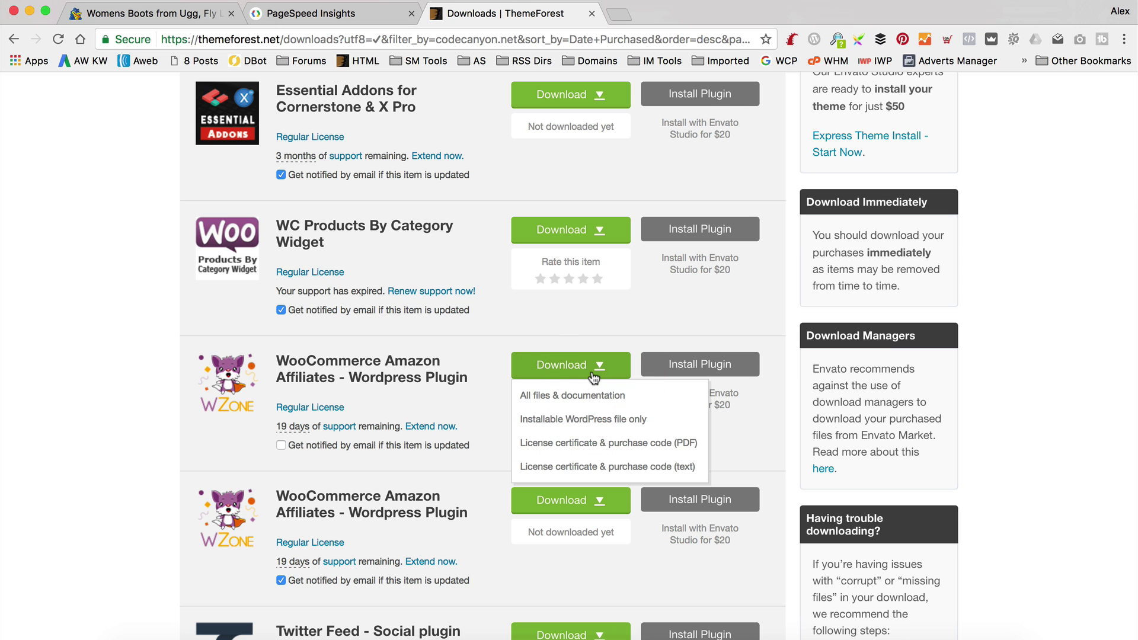
click(589, 395)
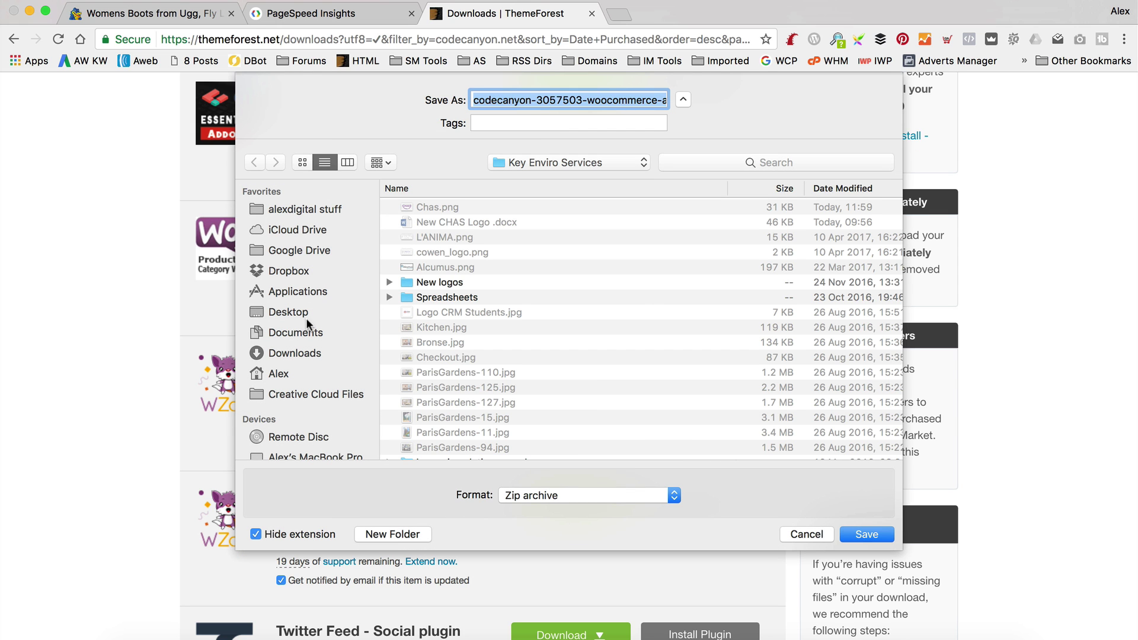
click(304, 333)
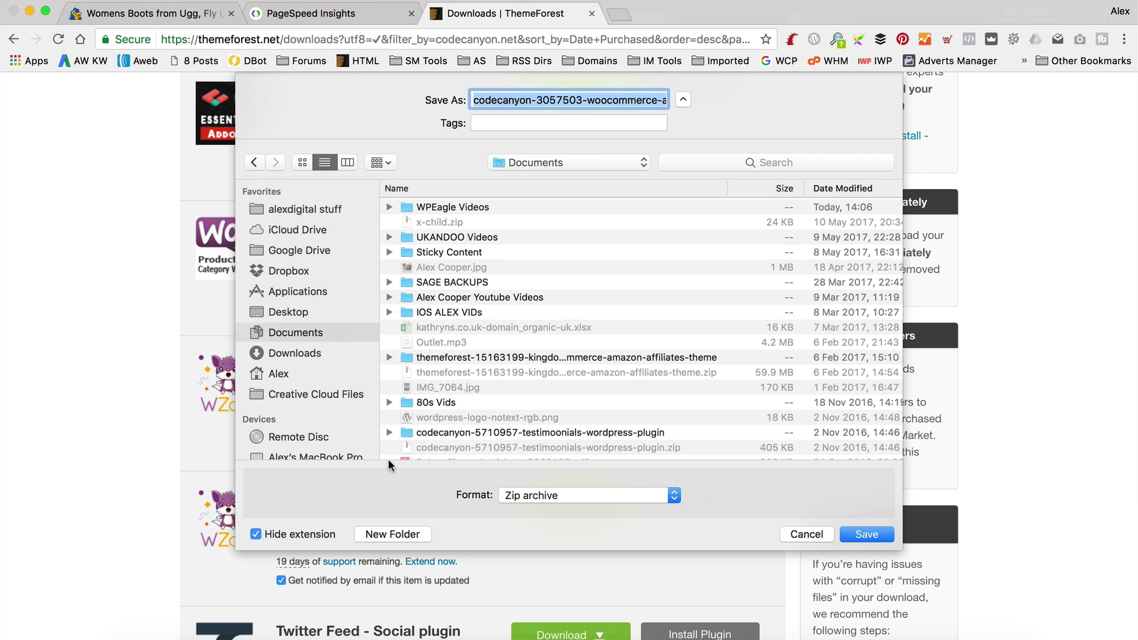
click(385, 533)
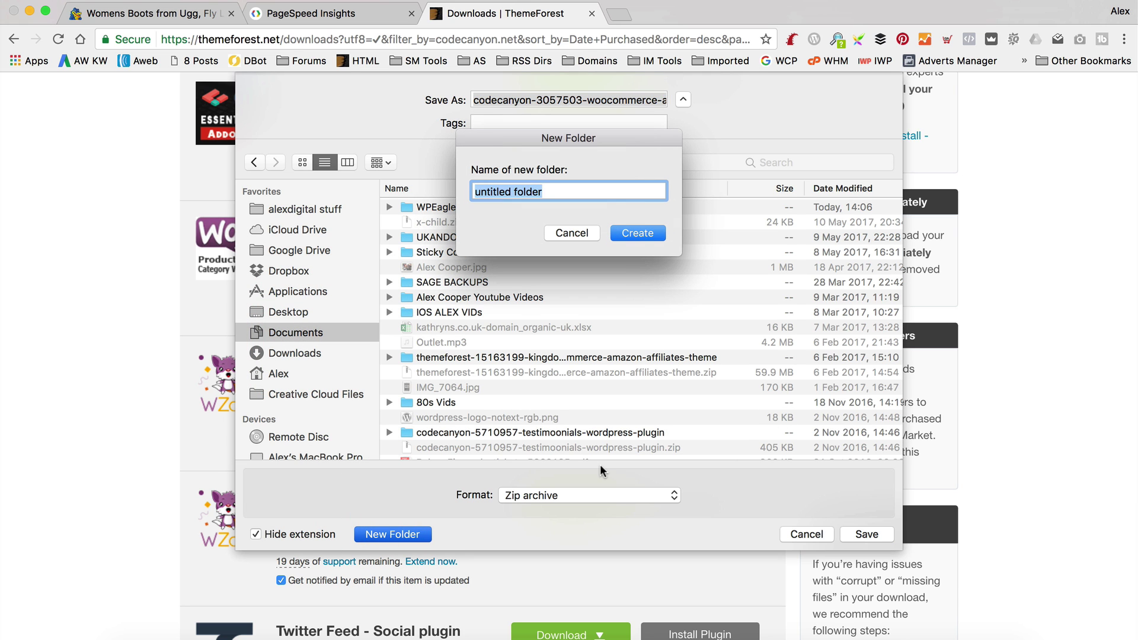
text(Latest Woozone)
key(Return)
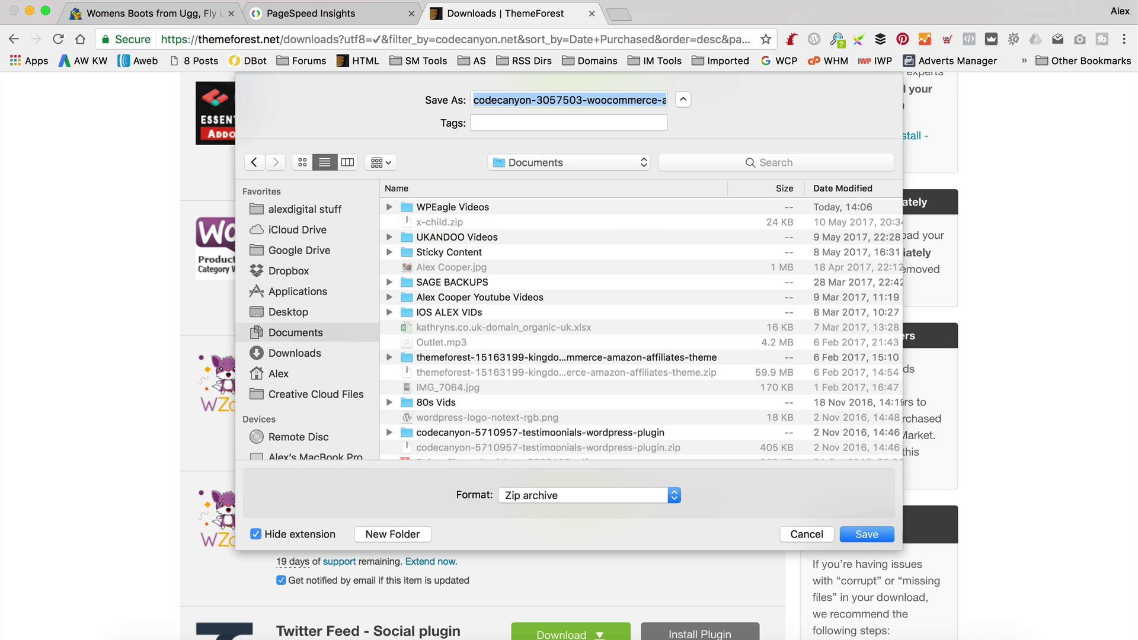
click(871, 533)
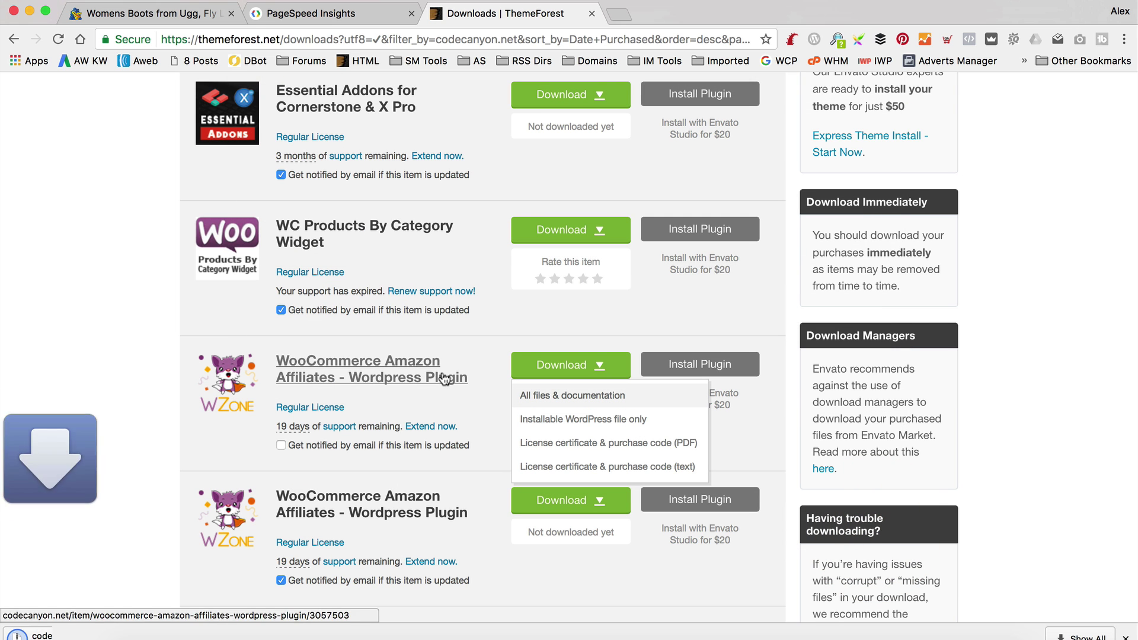
- Reveal the downloaded zip in Finder and extract it with Archive Utility into a 9.0.4.4 folder
click(162, 636)
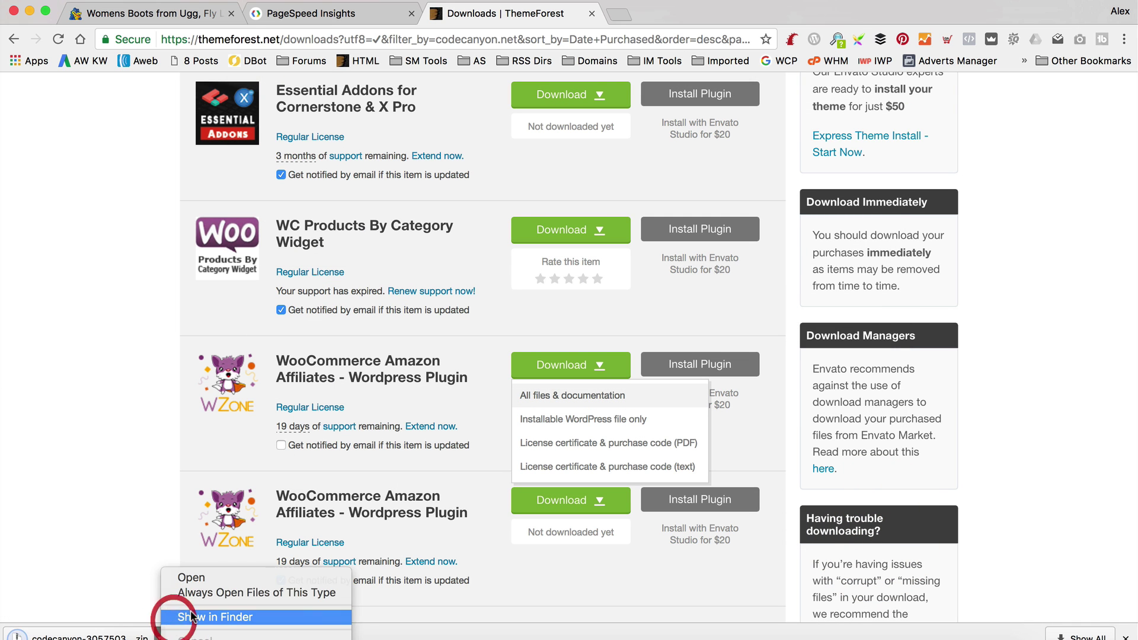
click(178, 612)
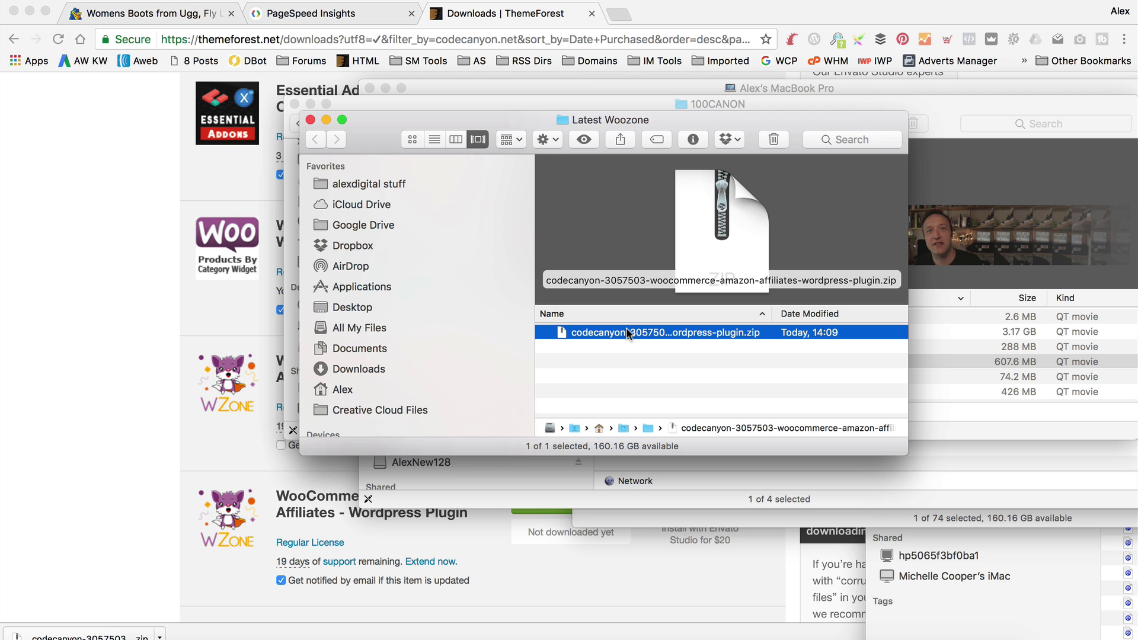
right_click(627, 333)
click(593, 335)
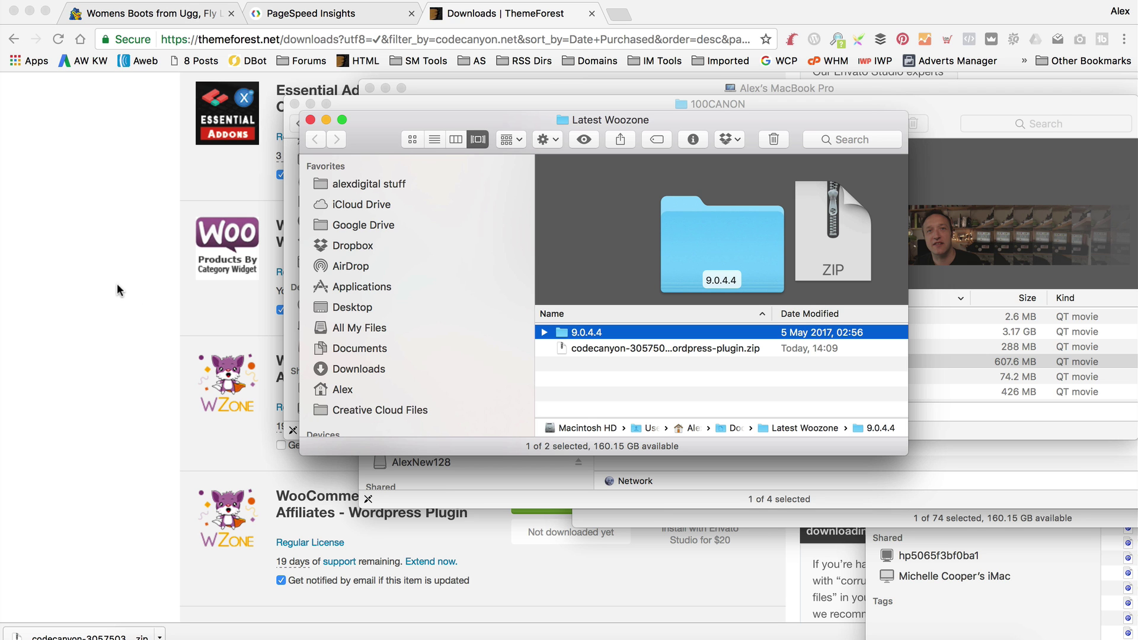
click(76, 255)
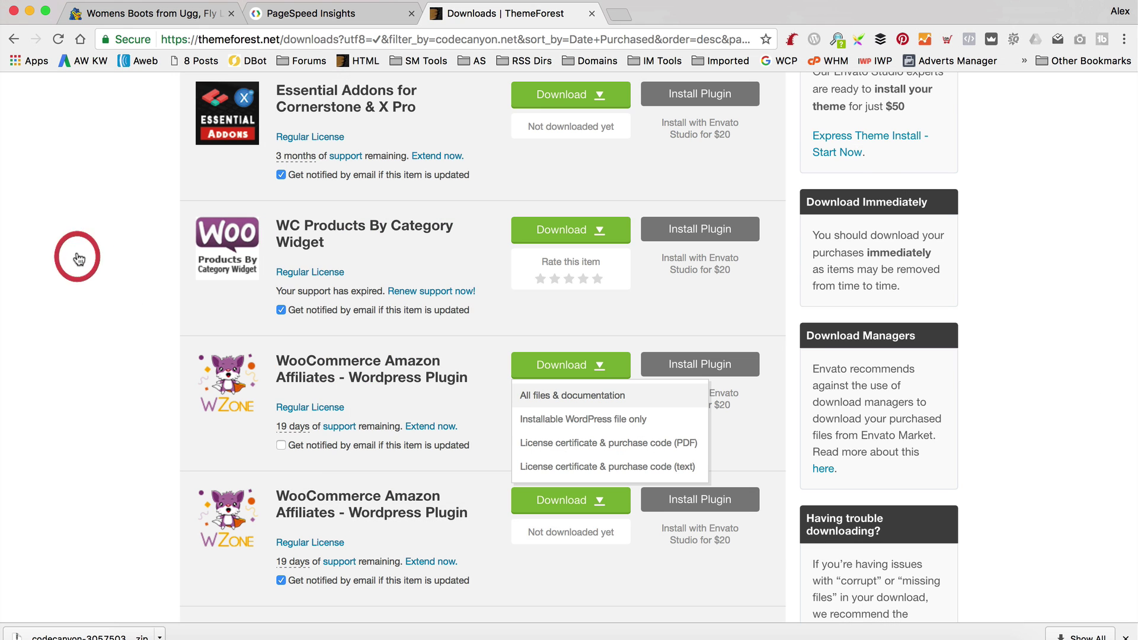
- Go to the Boot Boutique admin dashboard and open WooZone's dashboard, showing version 9.0.4 and 300 products
click(118, 14)
mouse_move(65, 89)
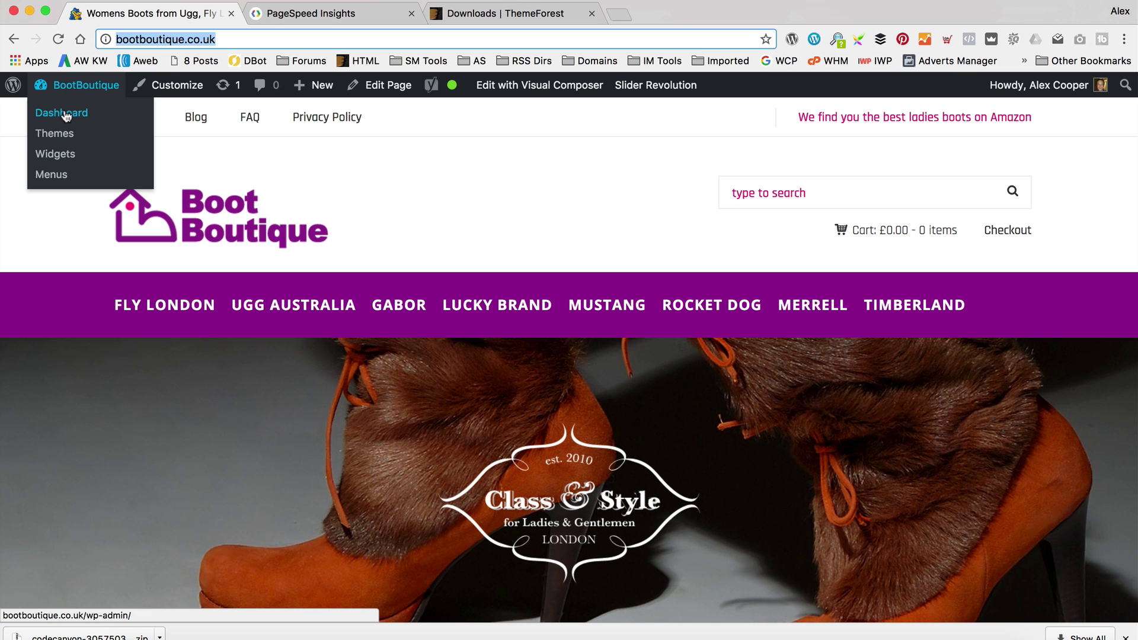
click(66, 113)
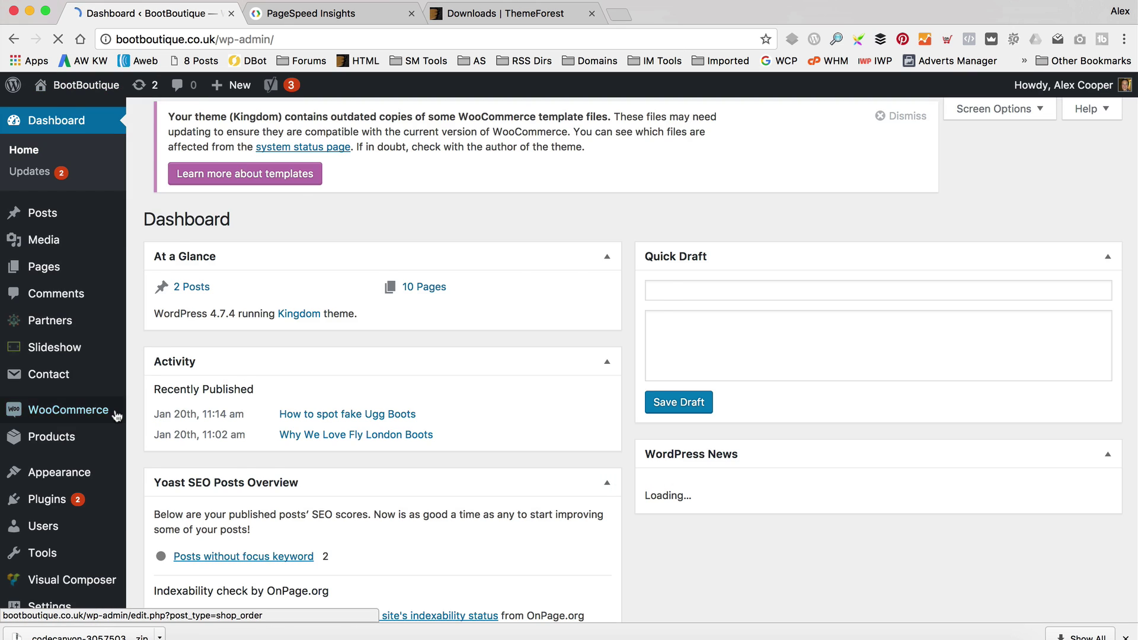
scroll(89, 433, down, 5)
mouse_move(86, 549)
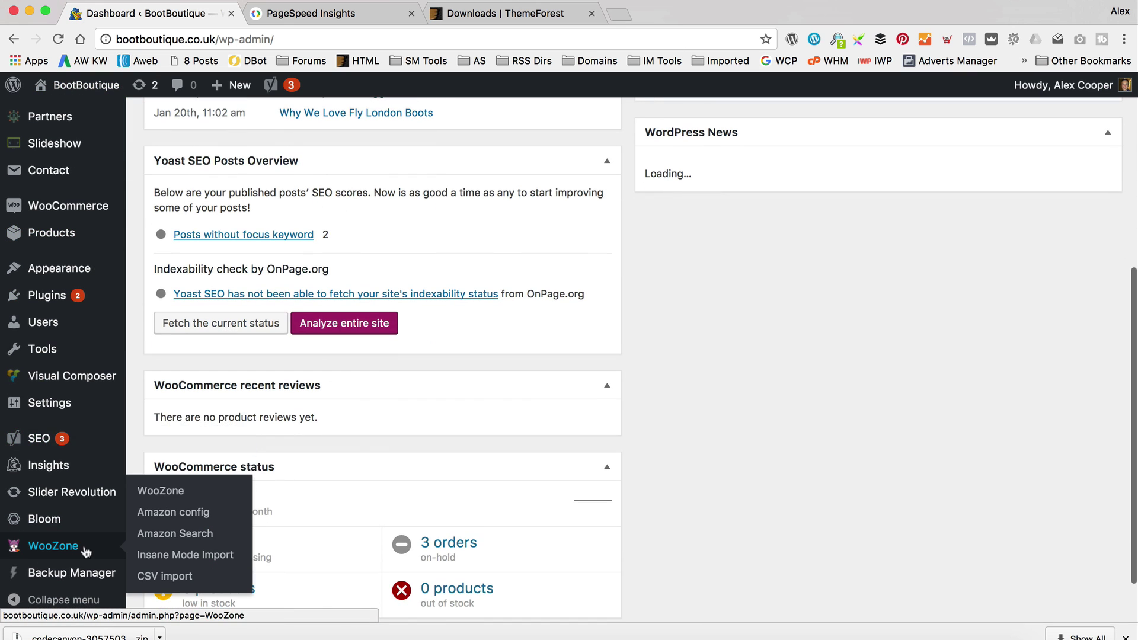
click(169, 493)
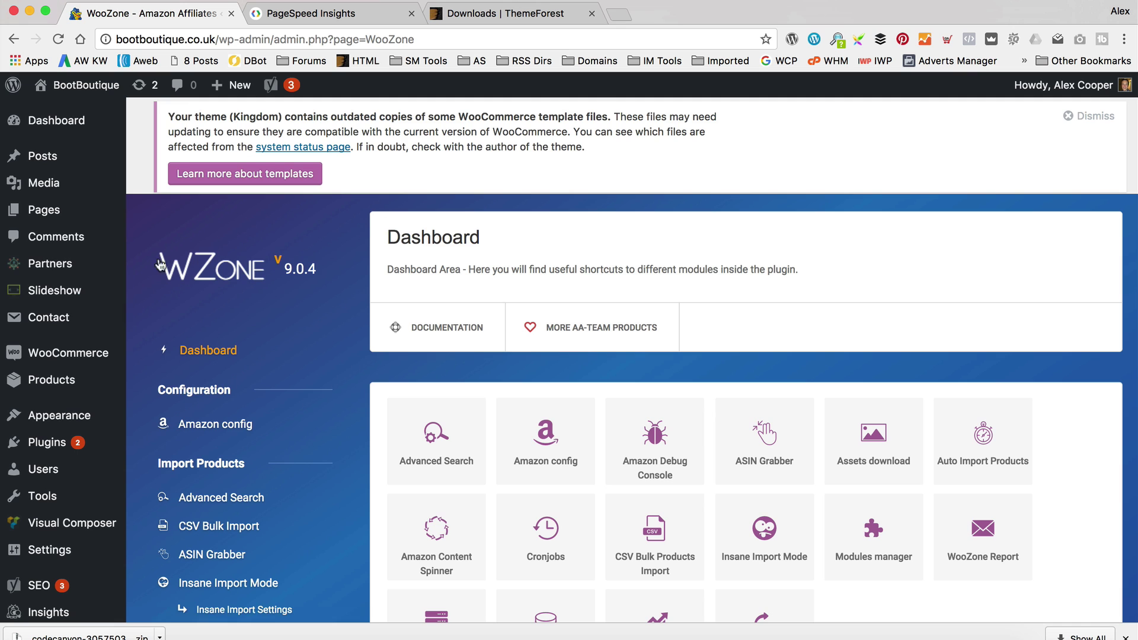
scroll(55, 314, down, 6)
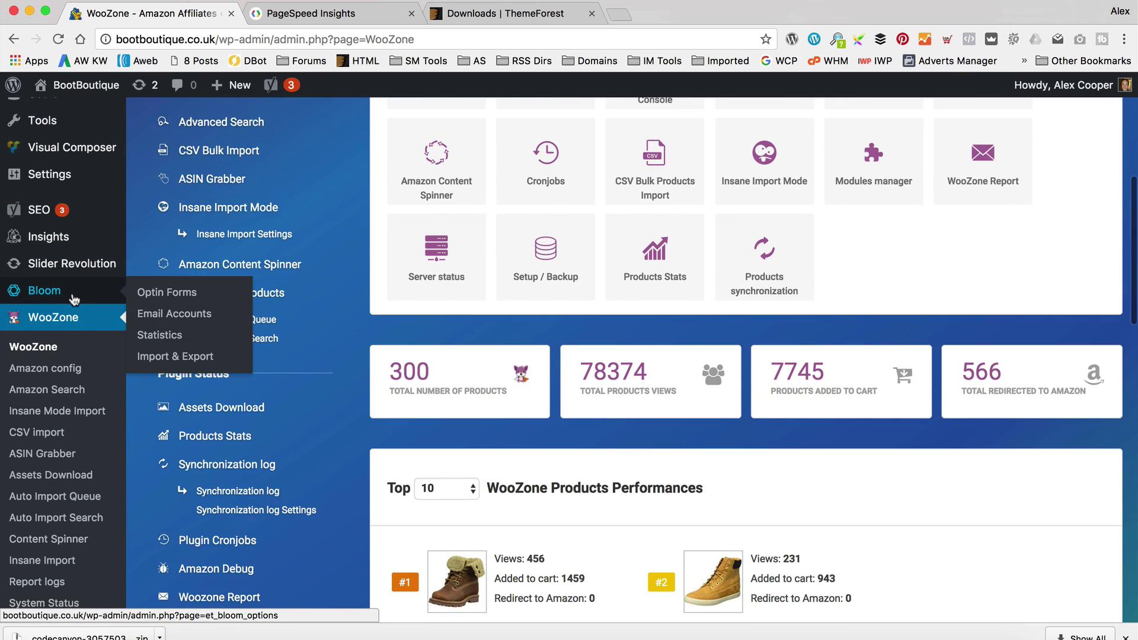
mouse_move(90, 216)
scroll(90, 217, down, 9)
scroll(65, 178, up, 5)
- Deactivate WooZone in Installed Plugins, then delete it and confirm, leaving 15 plugins
mouse_move(83, 189)
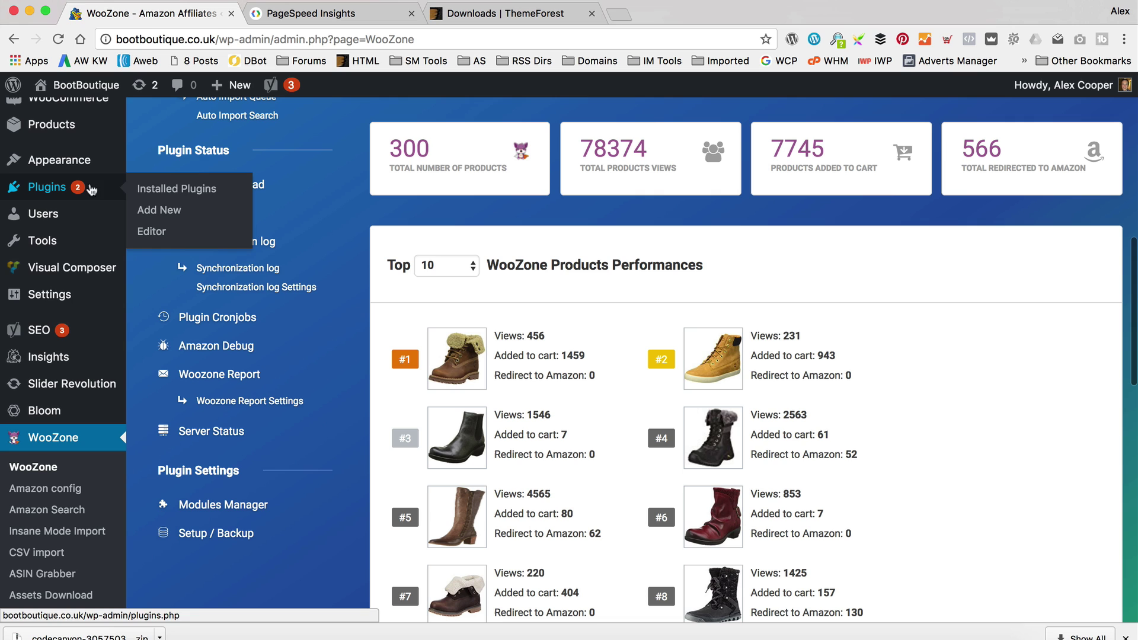
click(186, 193)
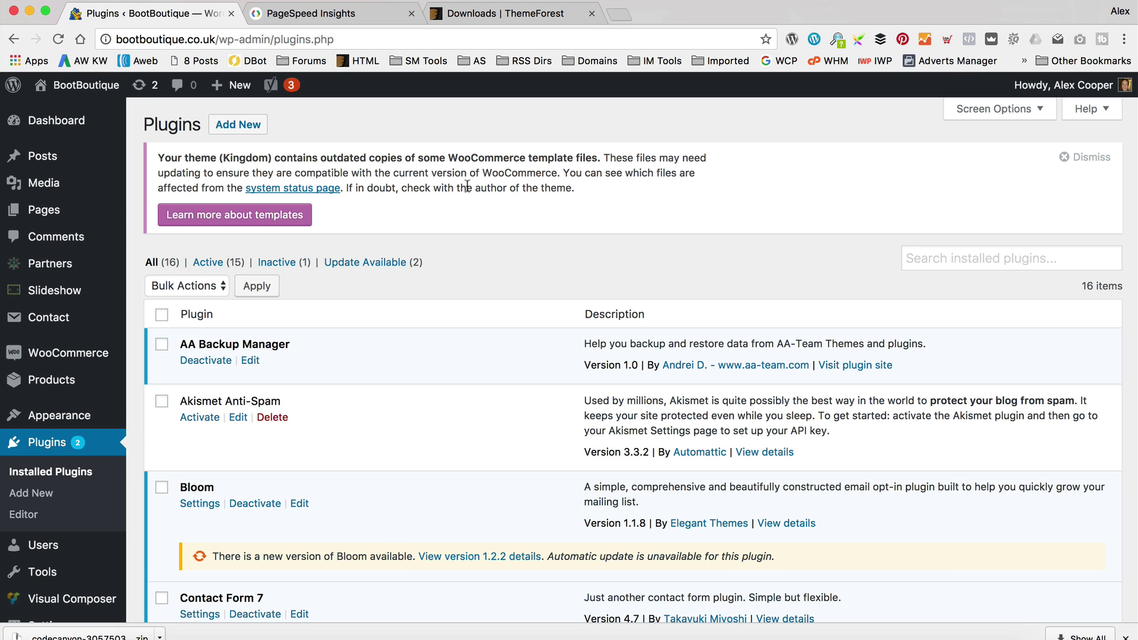
scroll(408, 182, down, 4)
scroll(409, 182, down, 15)
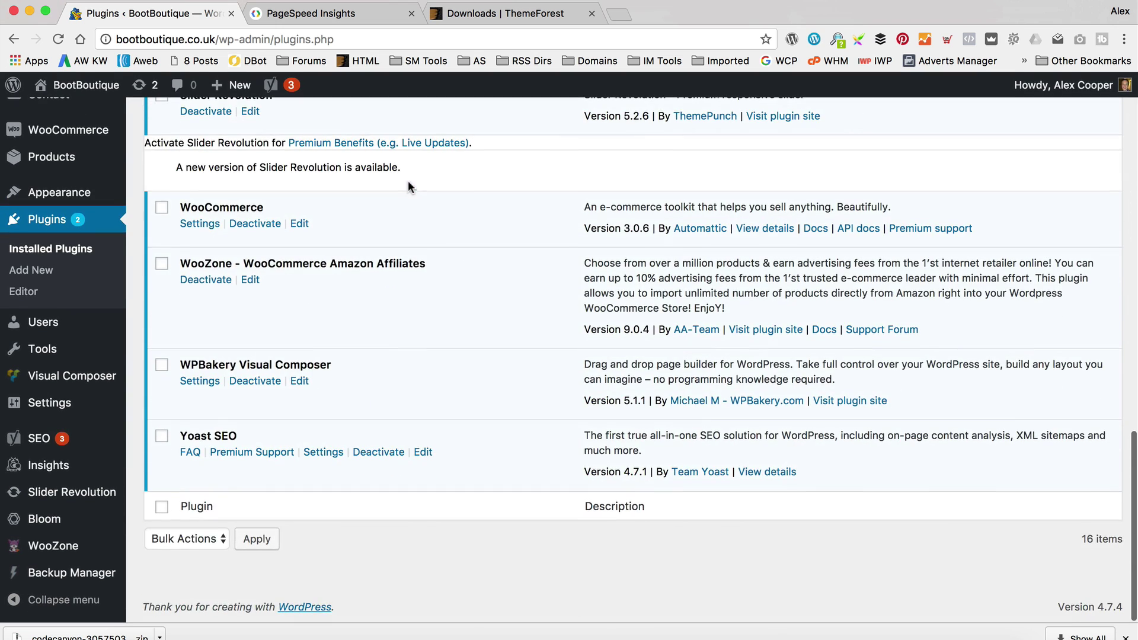
click(206, 281)
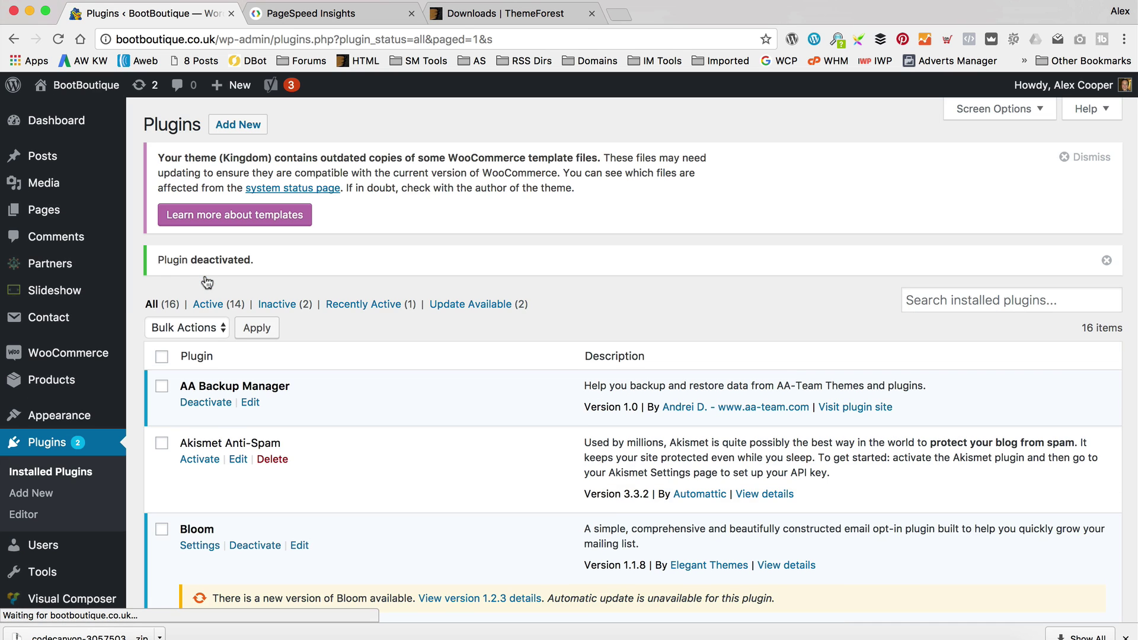
scroll(294, 260, down, 15)
click(272, 280)
click(721, 165)
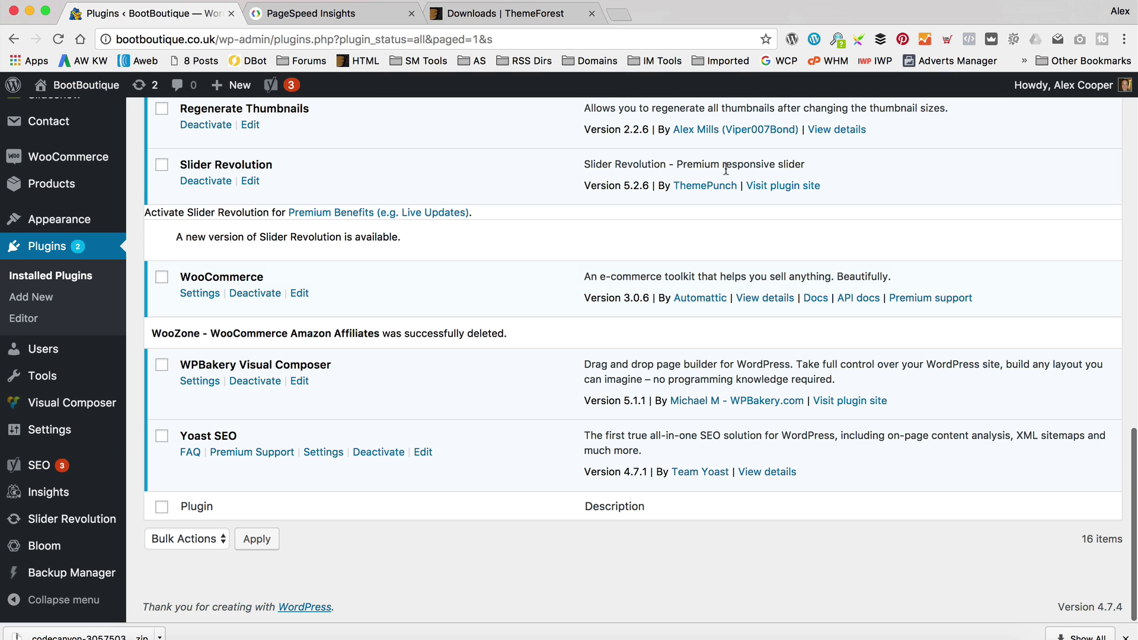
scroll(447, 386, up, 10)
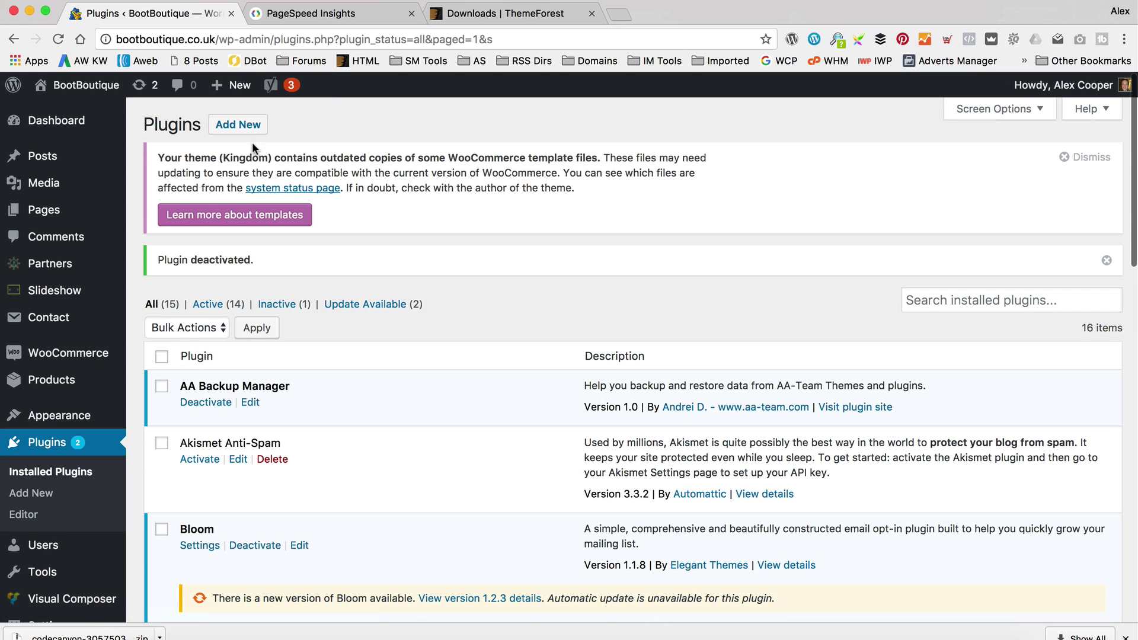
- Bring up the Upload Plugin form, dismissing the outdated template files notice
click(249, 136)
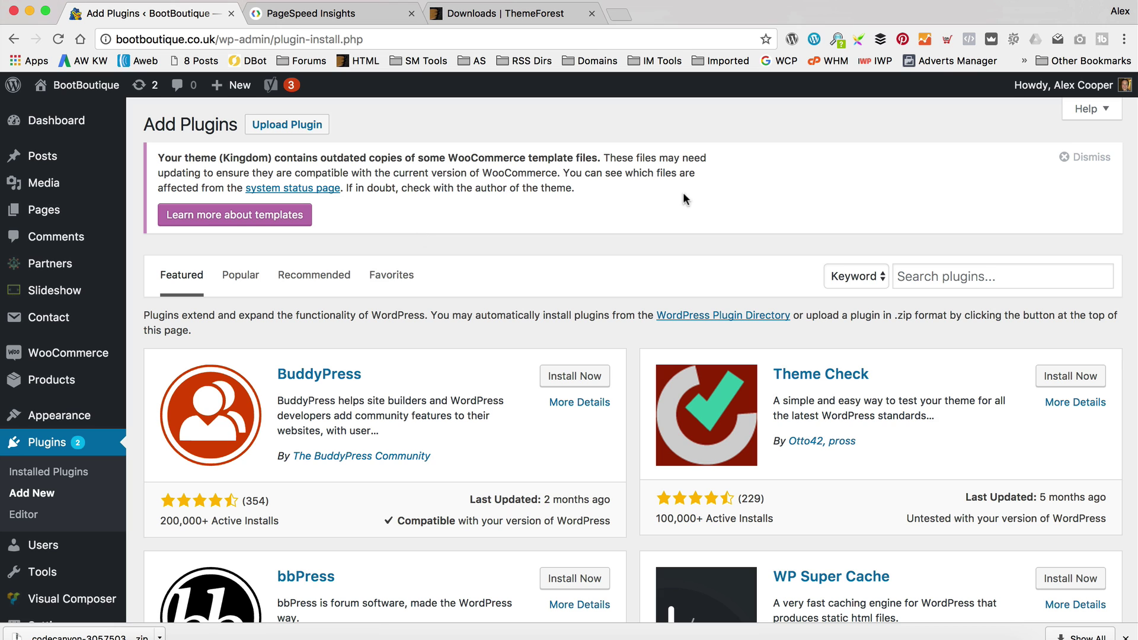
click(1083, 160)
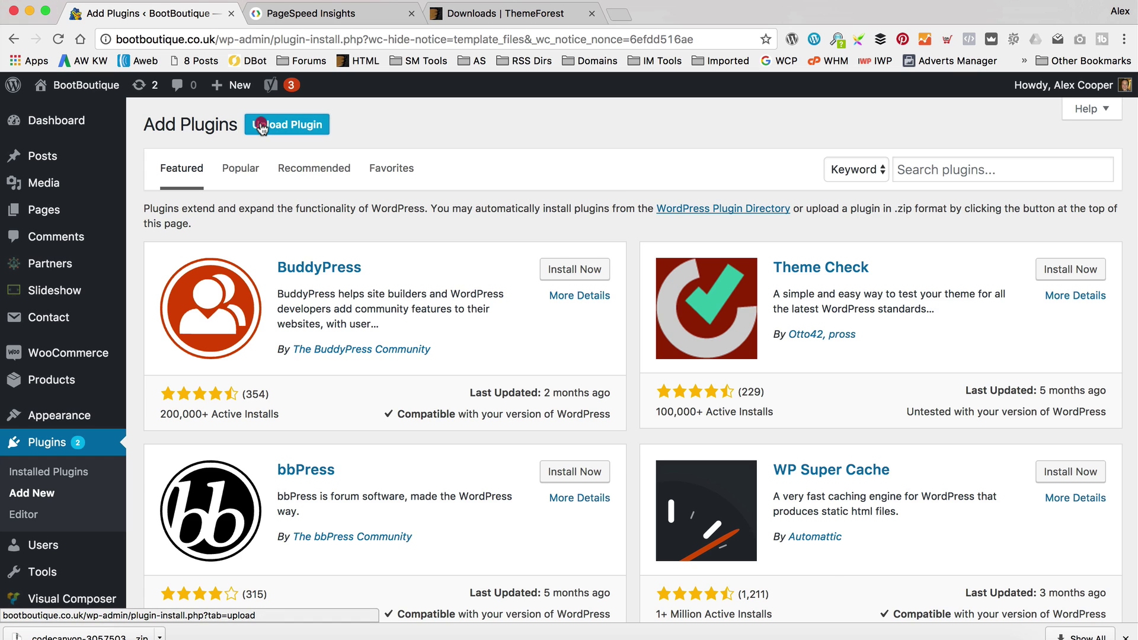
click(286, 124)
click(514, 263)
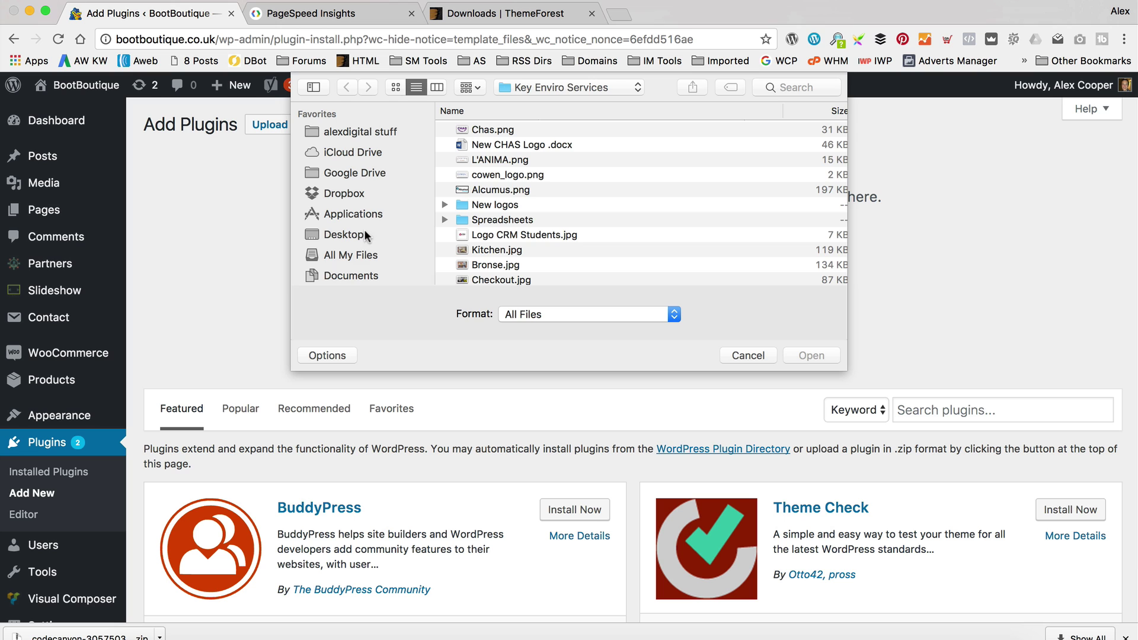
- Upload woozone.zip from Documents/Latest Woozone/9.0.4.4/Plugin, install it and activate it
click(358, 279)
double_click(498, 132)
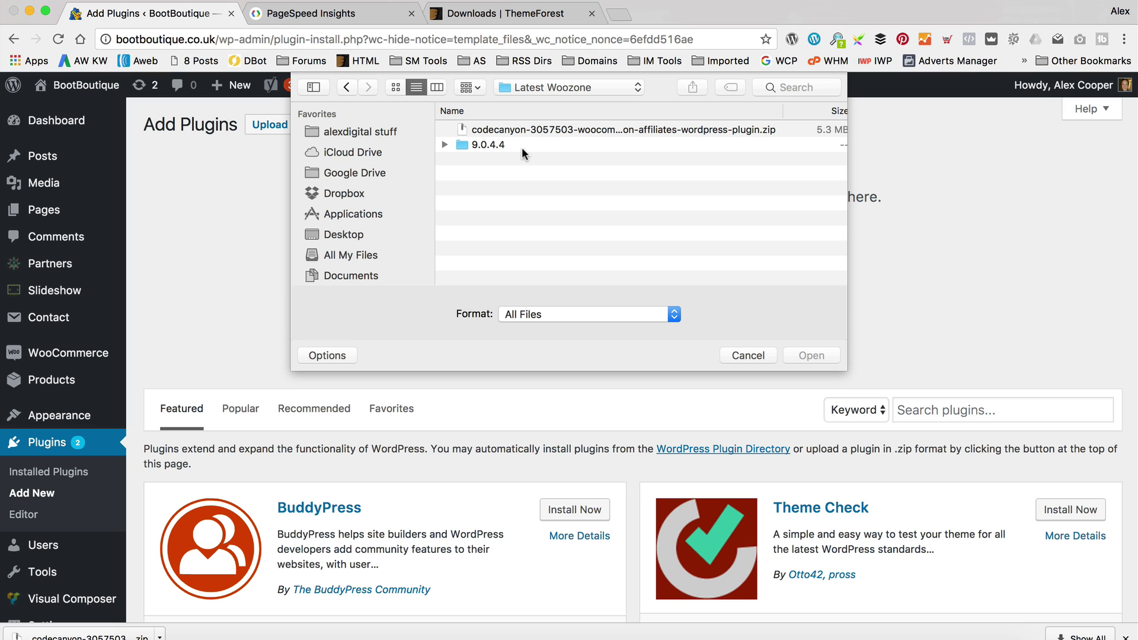
double_click(500, 146)
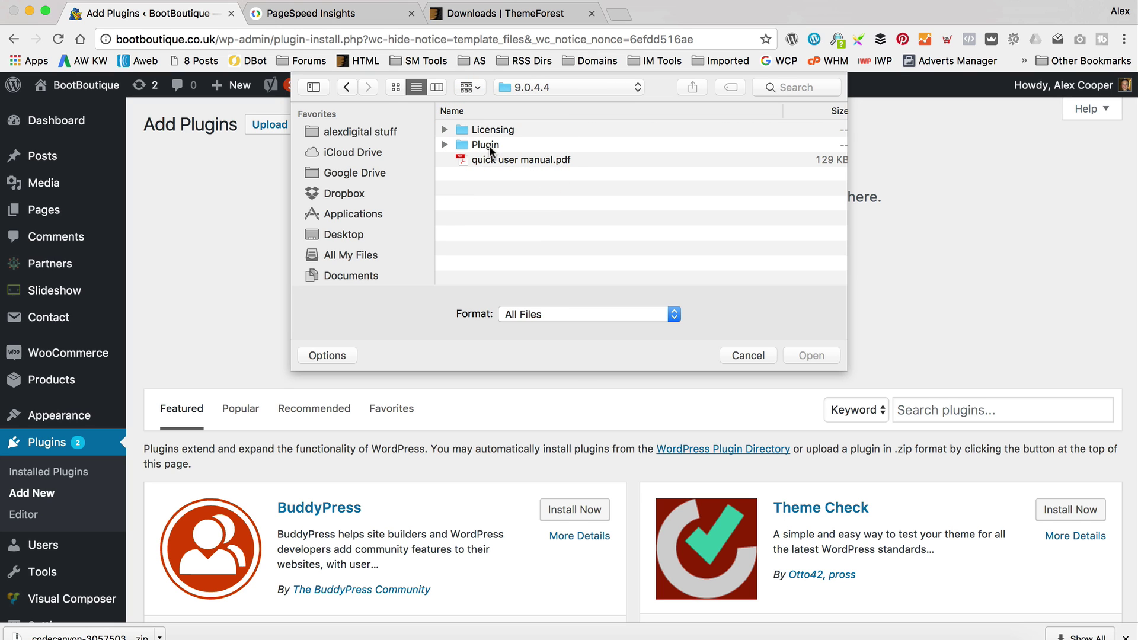
double_click(489, 144)
click(496, 128)
click(810, 355)
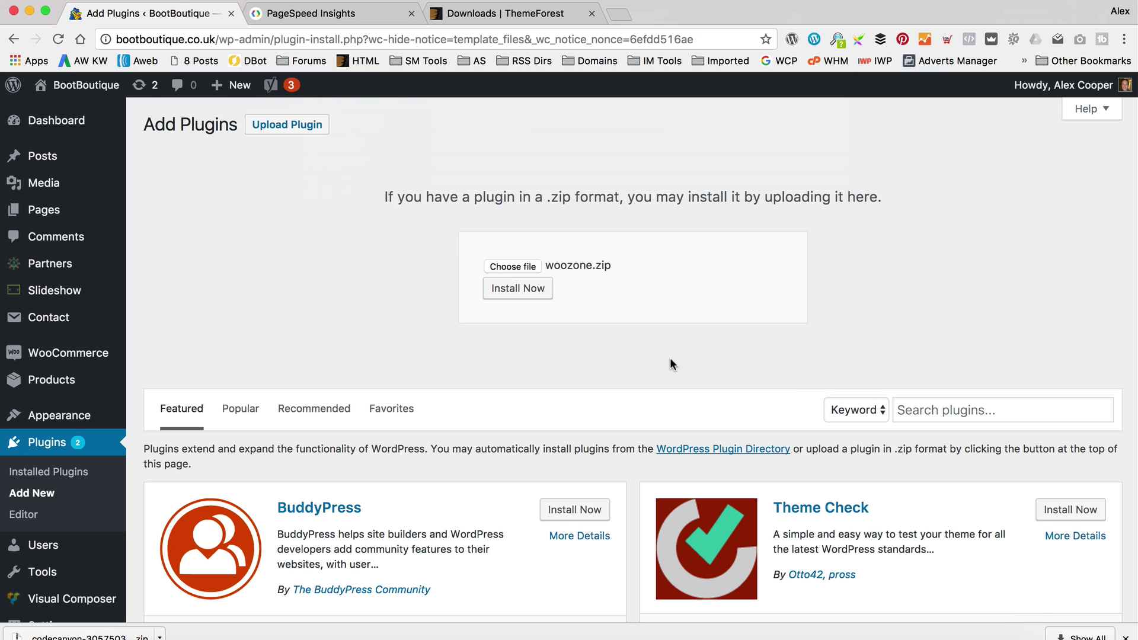
click(504, 297)
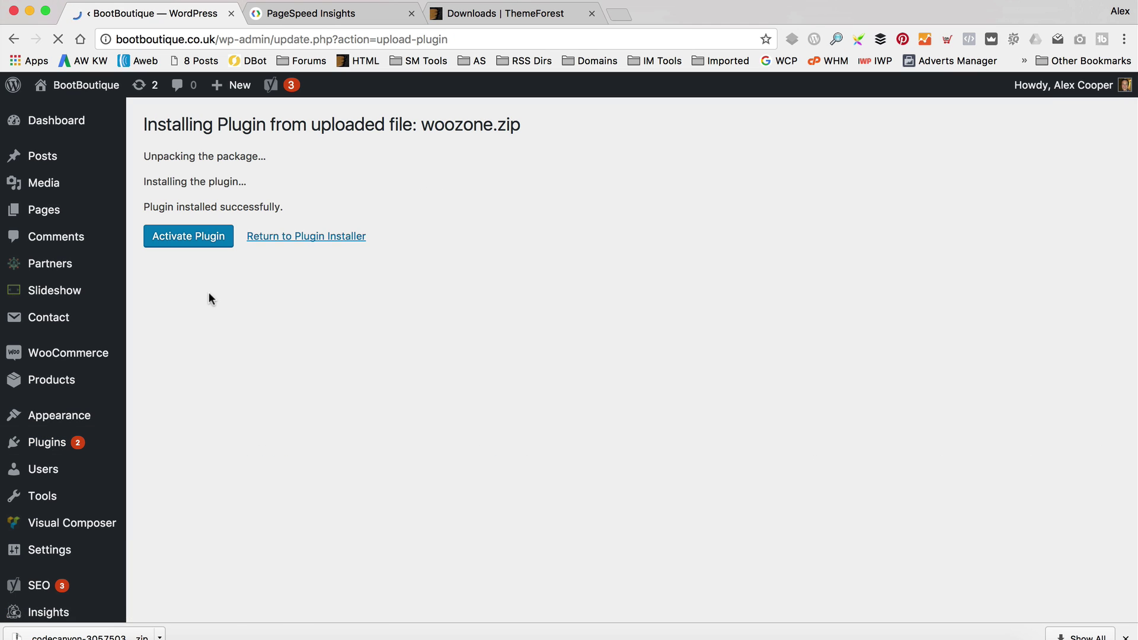
click(197, 236)
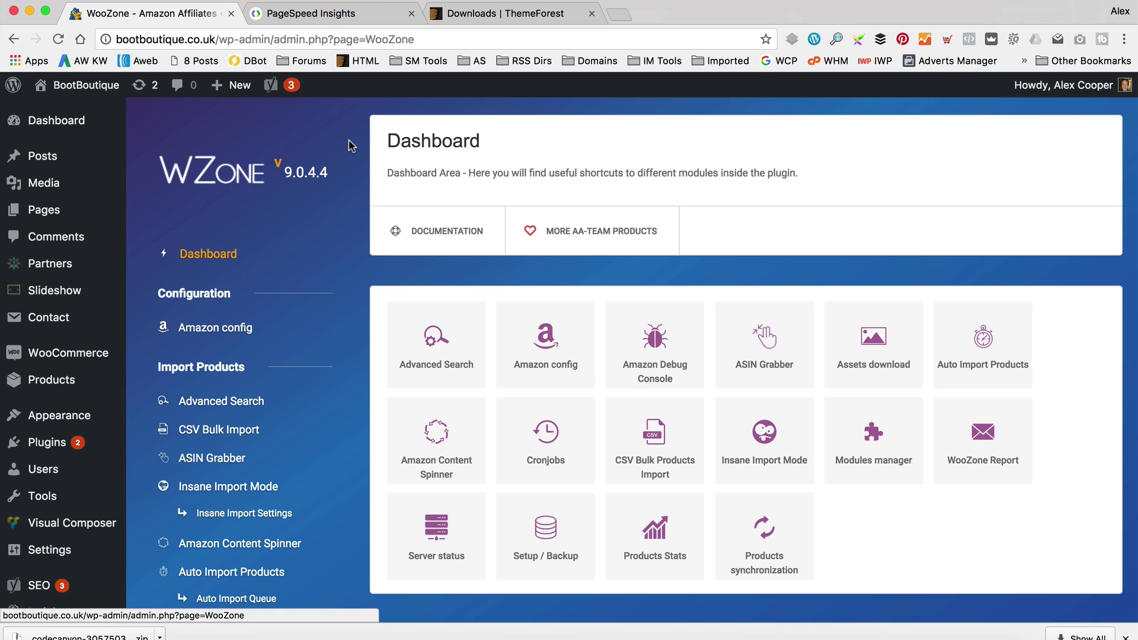
- Re-test bootboutique.co.uk in PageSpeed, comparing 31/100 mobile with 24/100 desktop, then return to WordPress
click(317, 17)
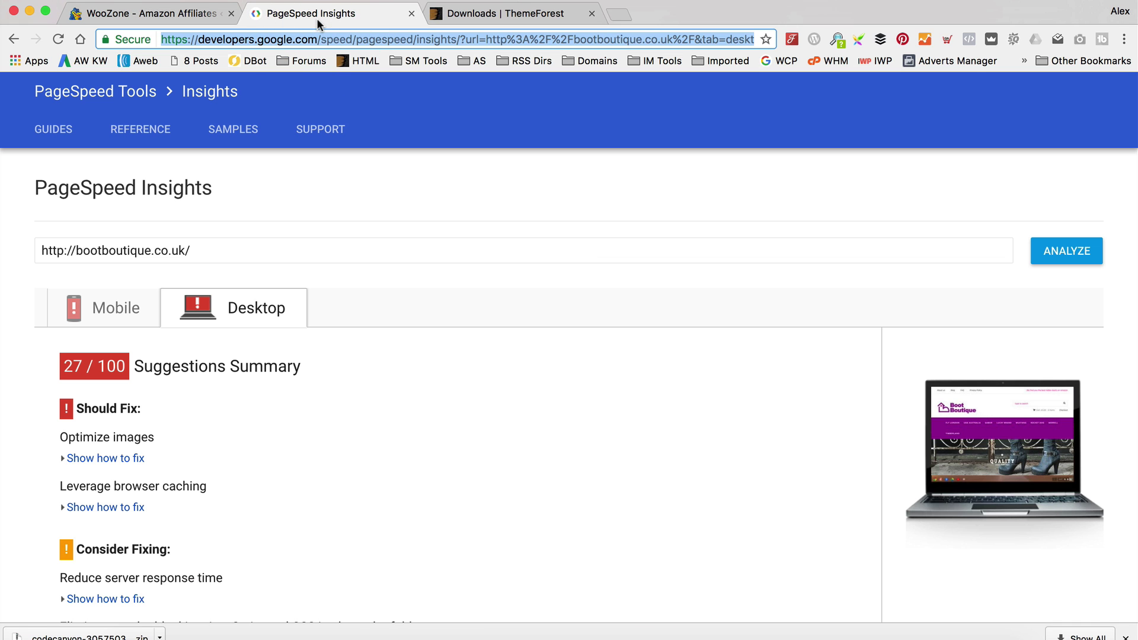
click(1066, 257)
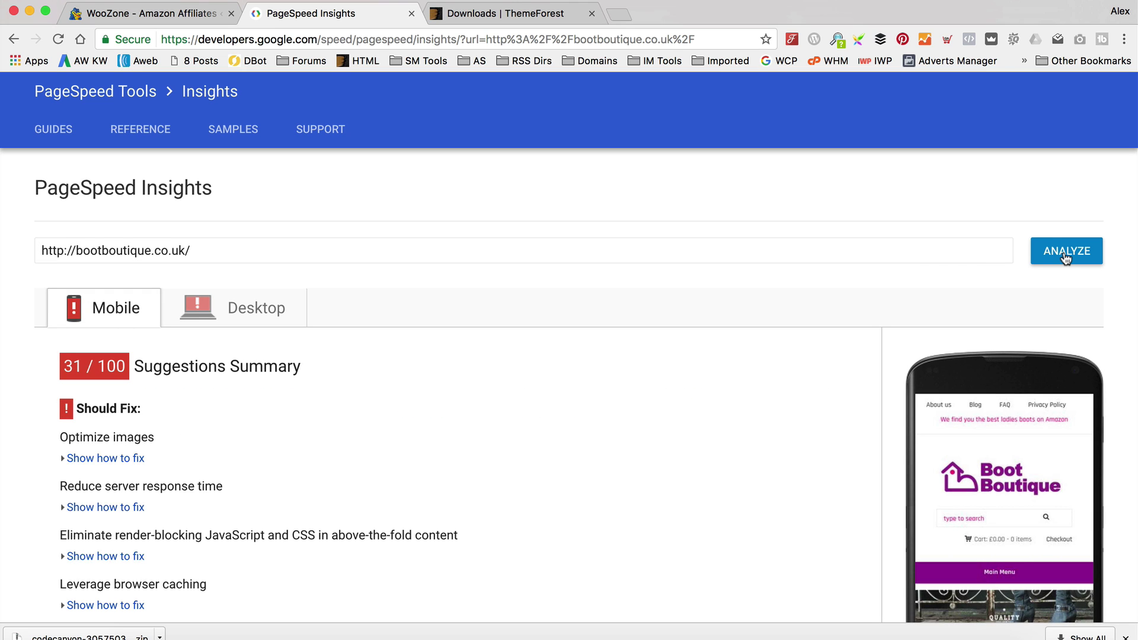
click(224, 296)
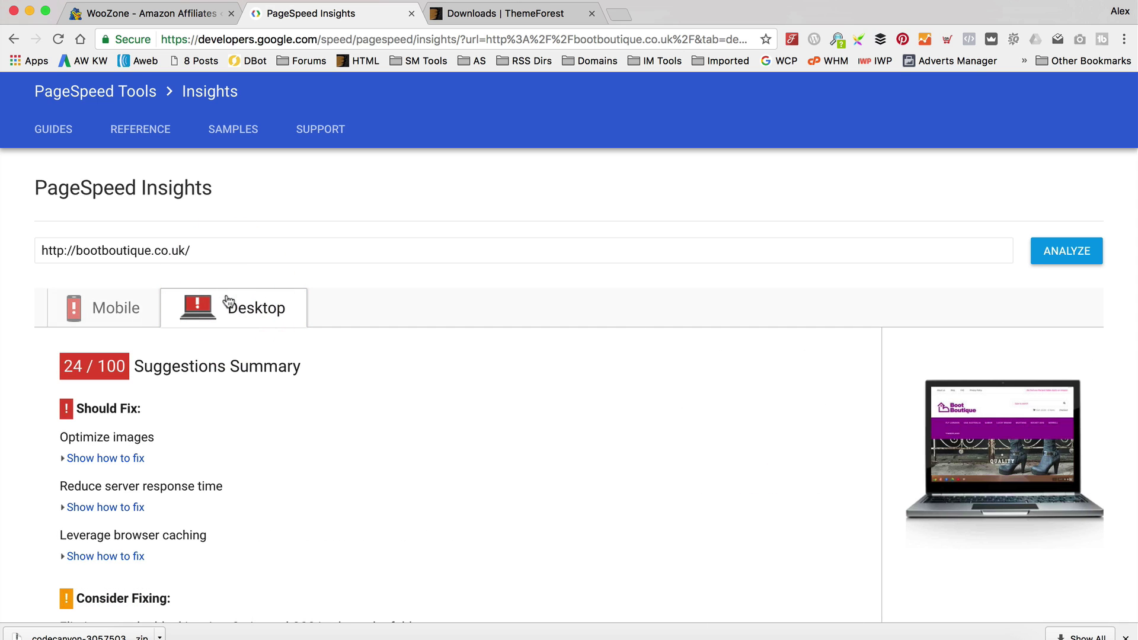
click(103, 314)
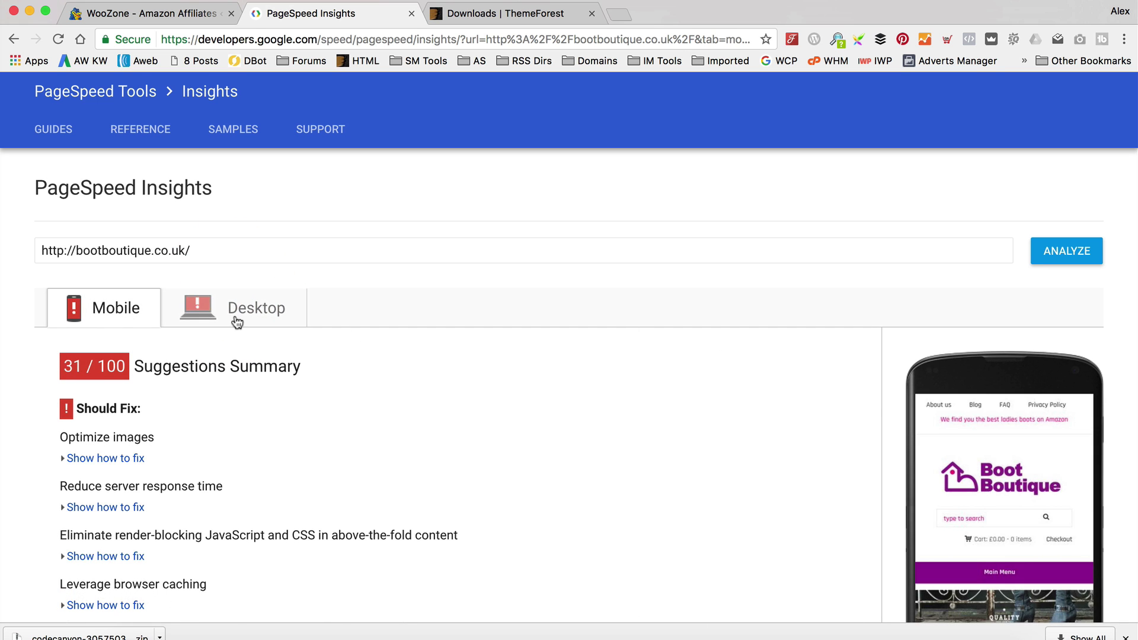
scroll(352, 329, down, 3)
scroll(352, 328, up, 2)
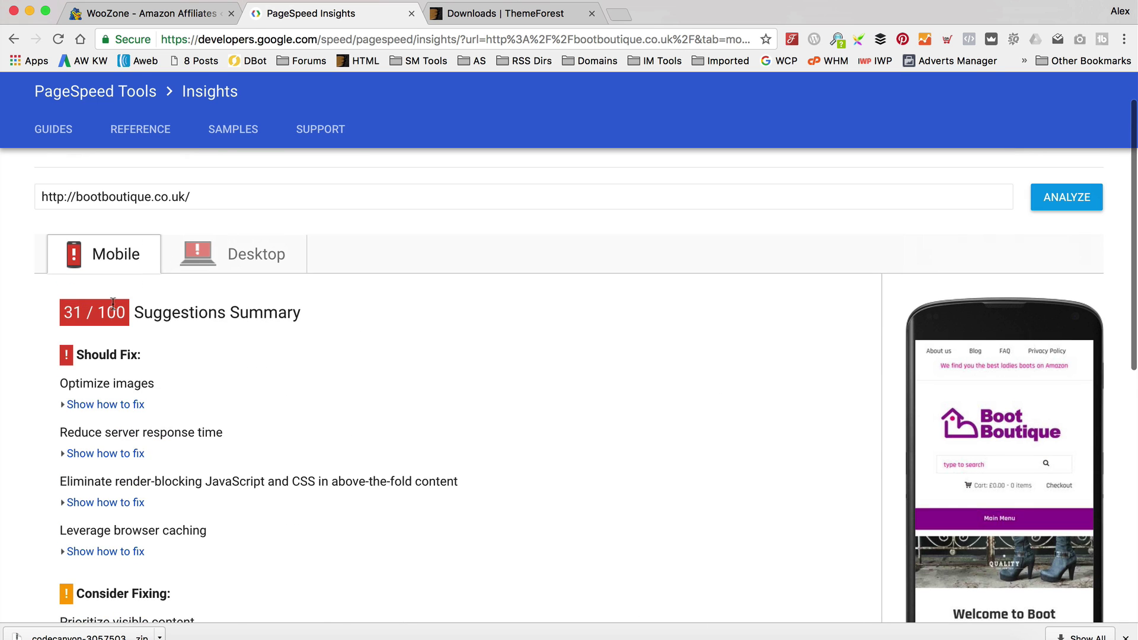
click(224, 255)
click(102, 260)
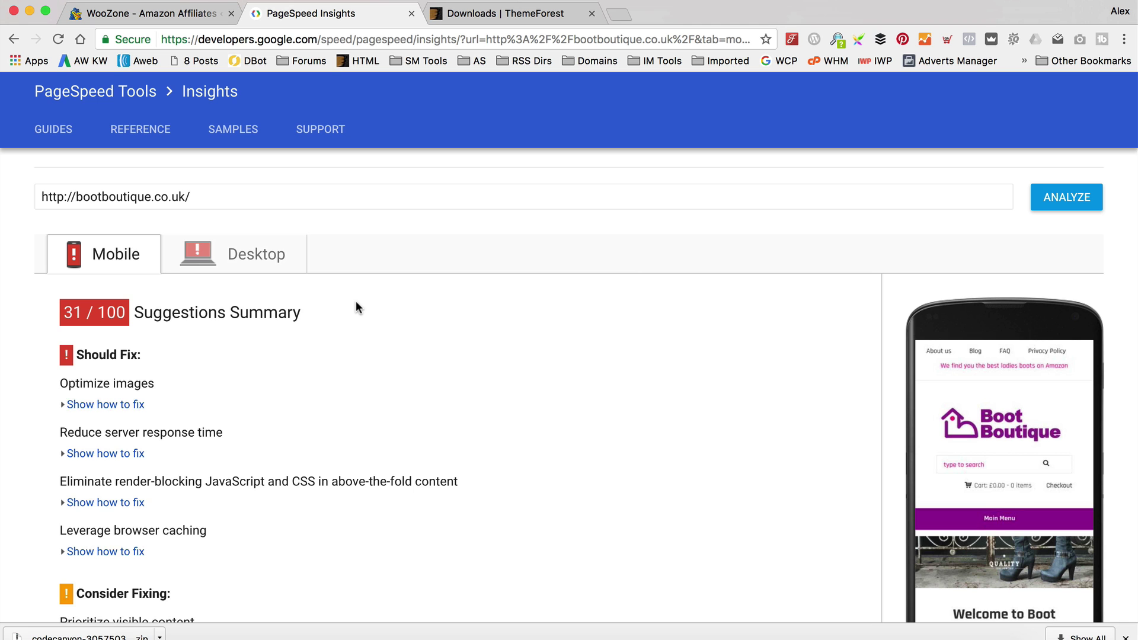
click(120, 18)
- Visit the live site and open the UGG Australia category's first product, UGG Adirondack Boot II
mouse_move(89, 85)
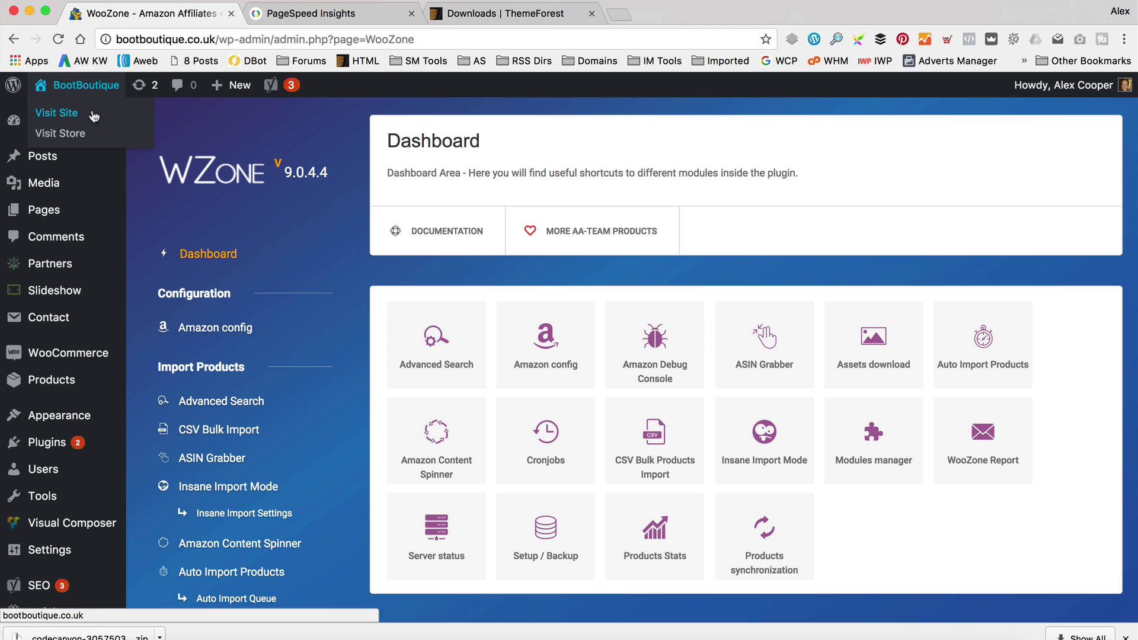
click(94, 116)
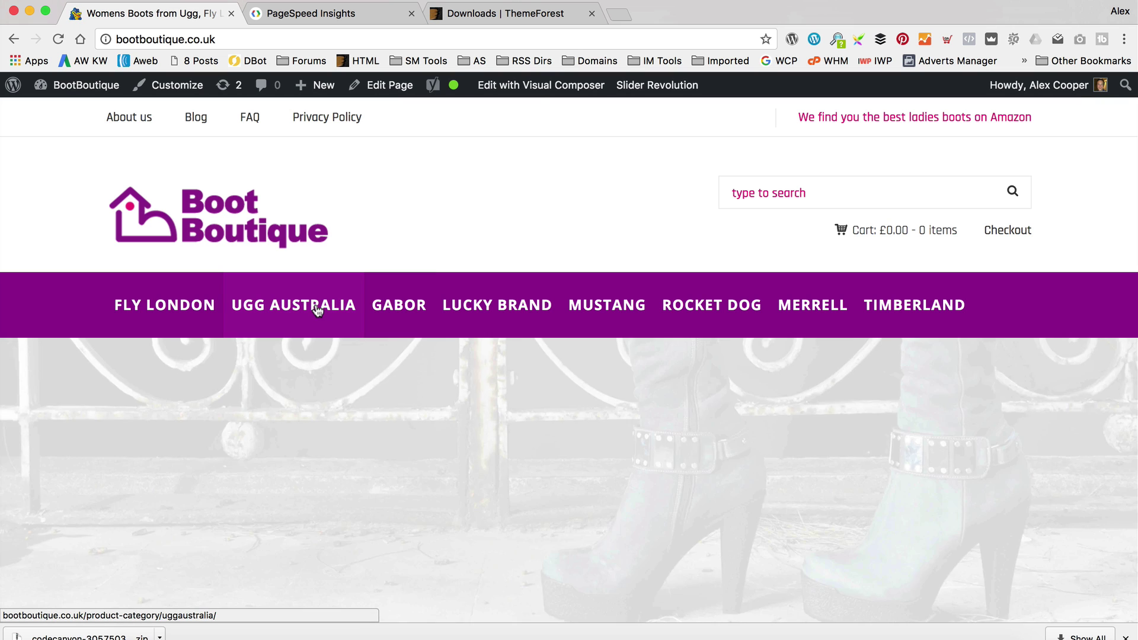
click(317, 308)
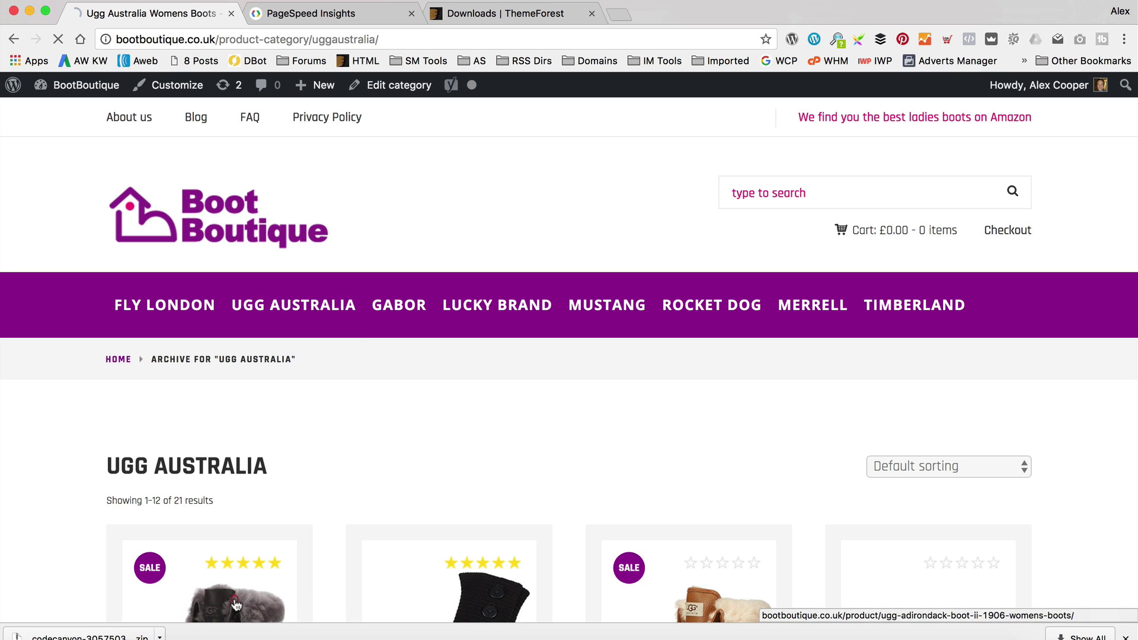
click(236, 603)
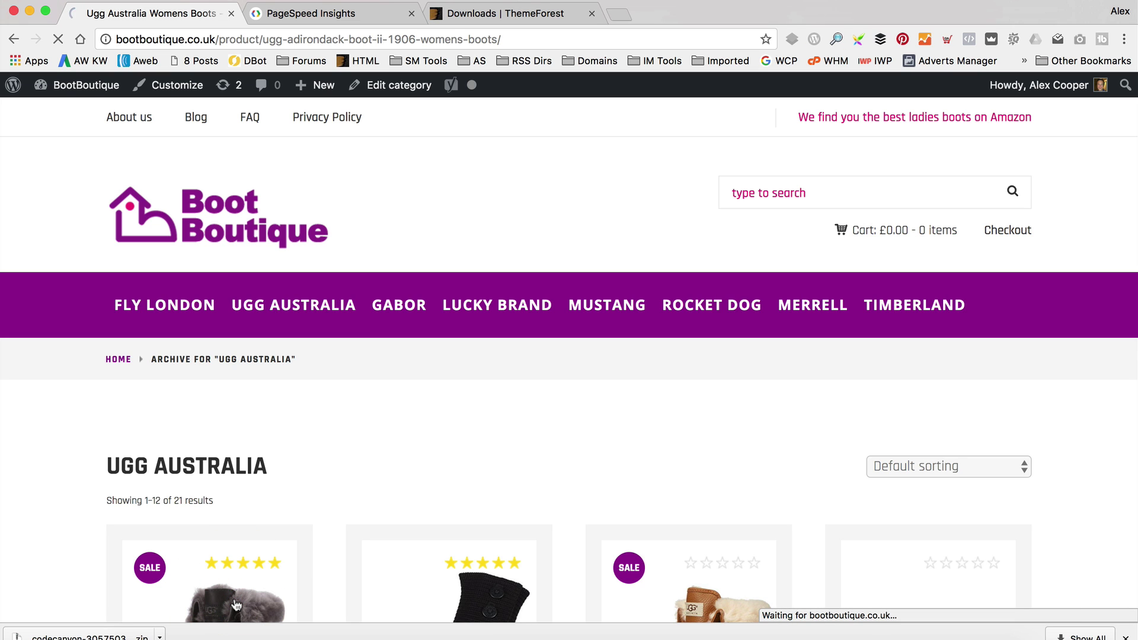
- Re-run PageSpeed Insights, getting 38/100 mobile and 24/100 desktop, then return to the product page
click(336, 13)
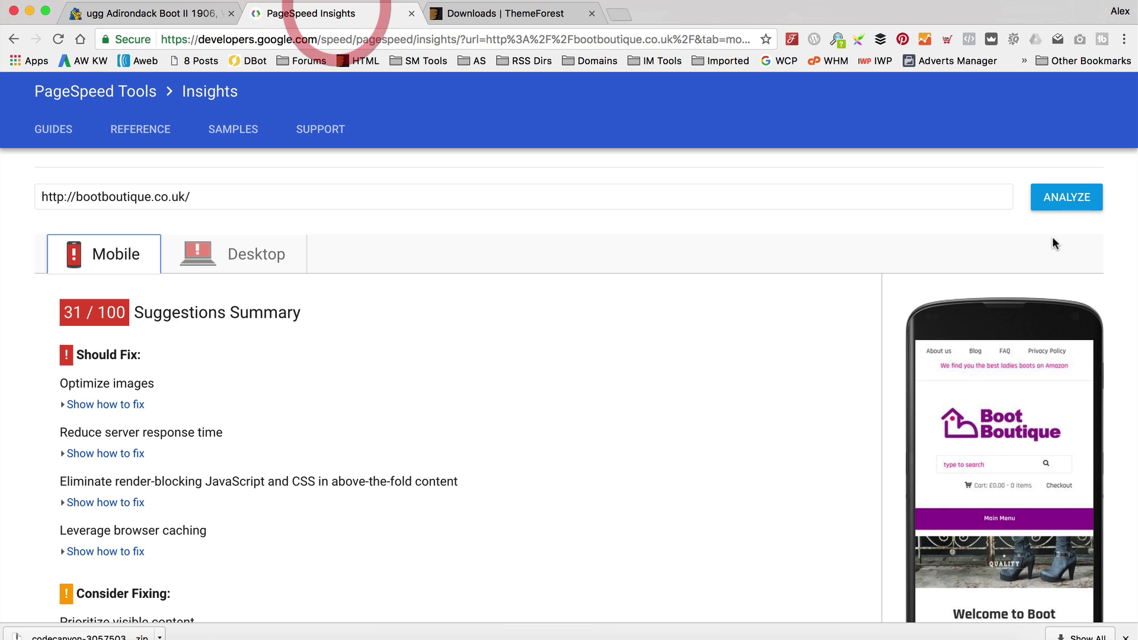
click(1066, 197)
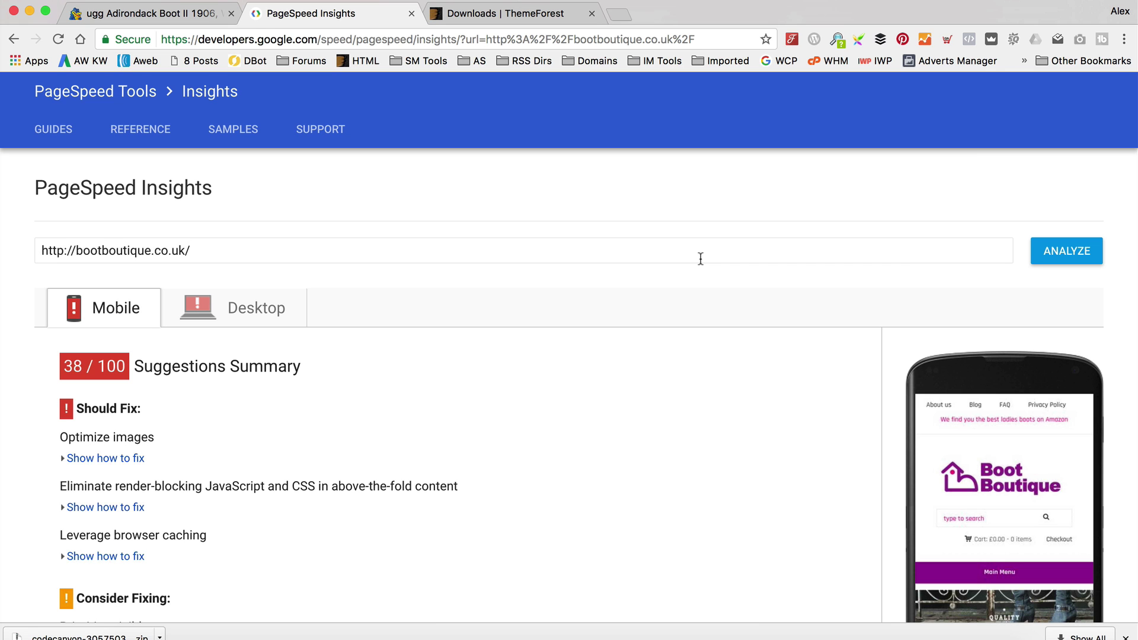
click(256, 306)
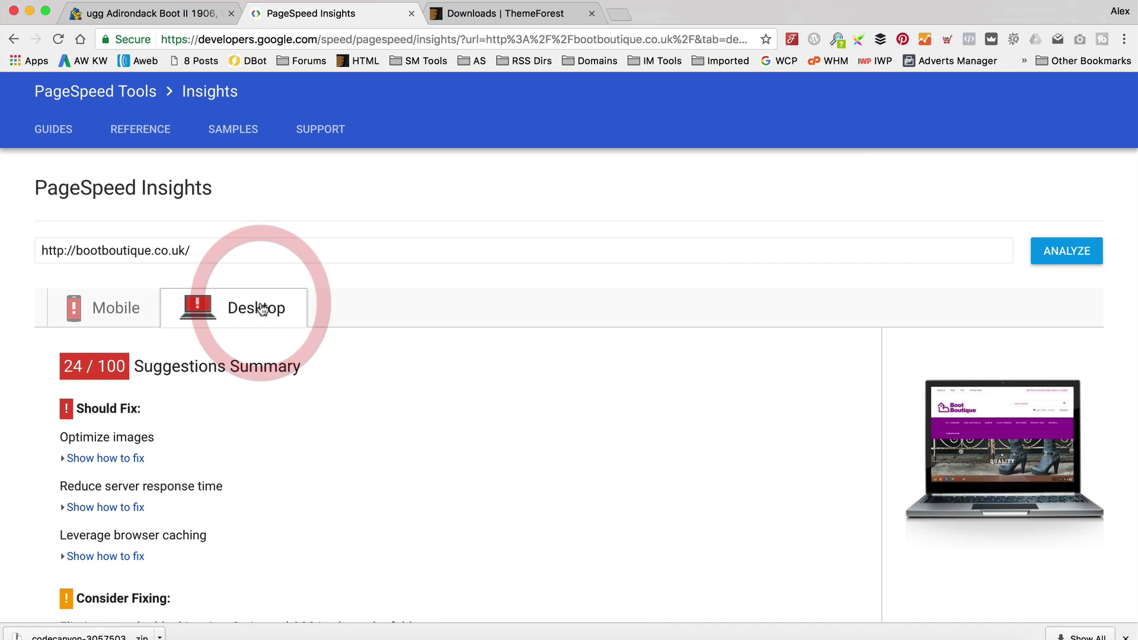
click(128, 306)
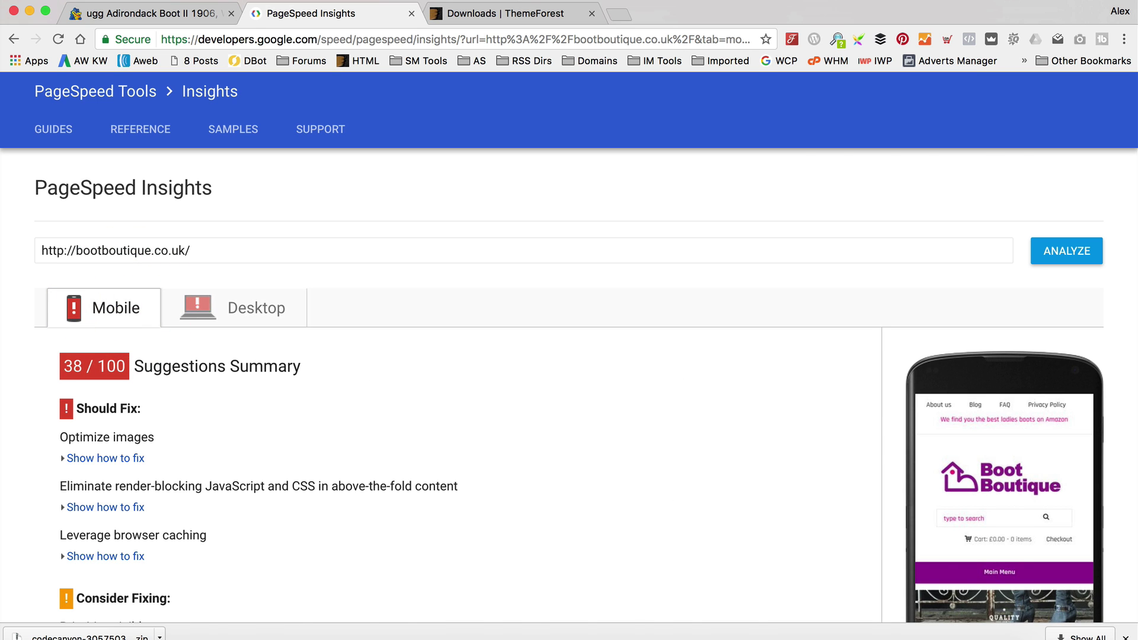
click(148, 13)
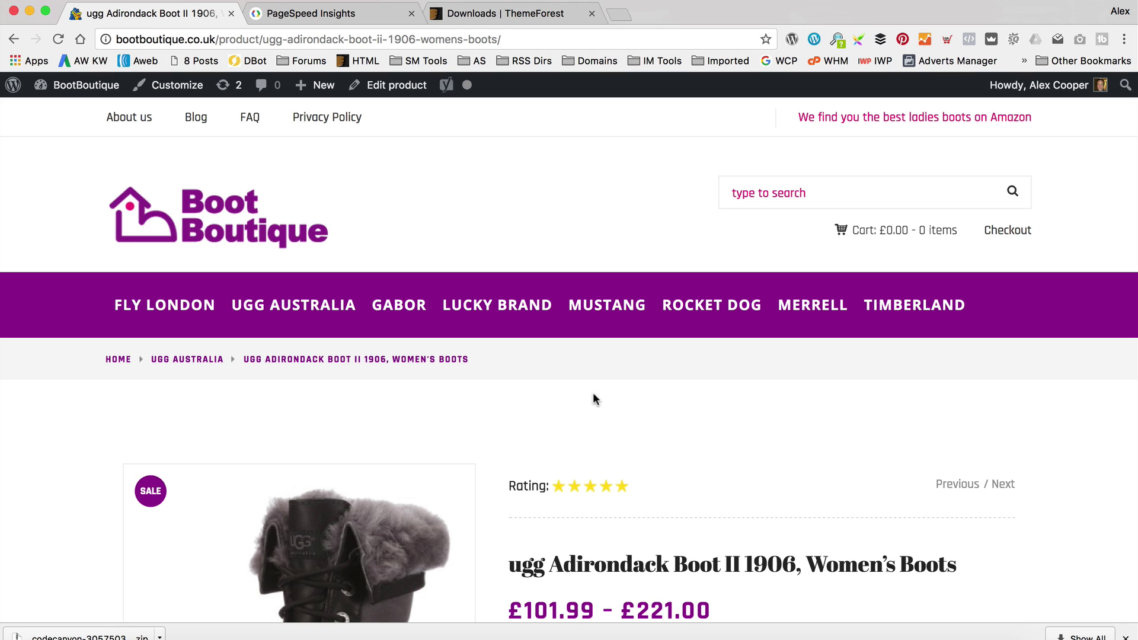
- From the dashboard, search the Add New plugins page for 'wp fastest cache'
mouse_move(59, 88)
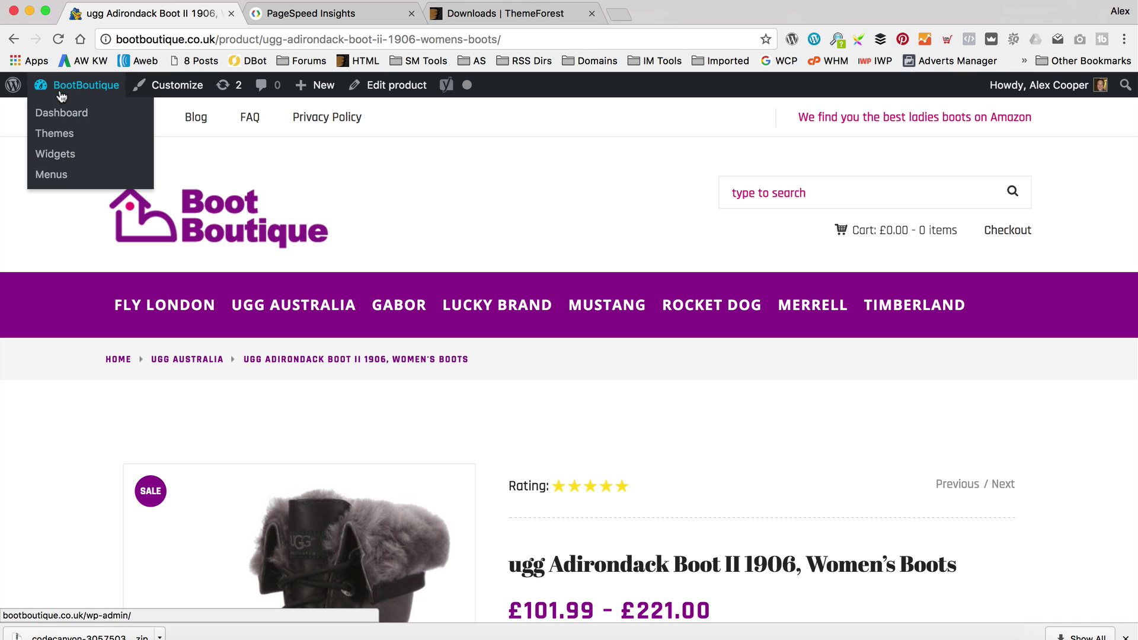
click(58, 114)
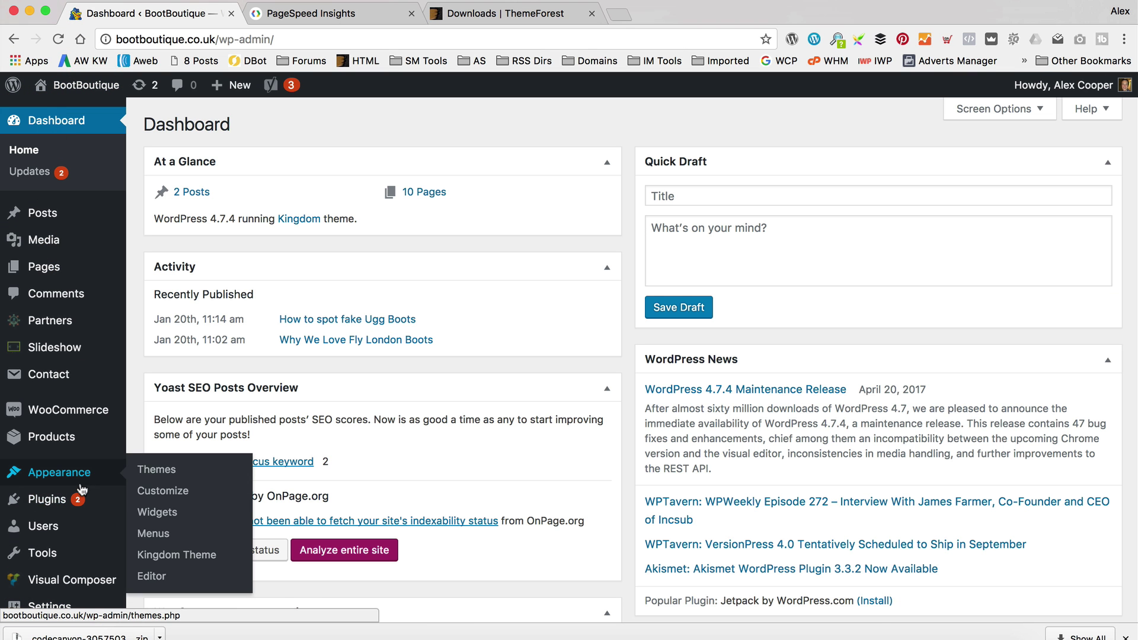
mouse_move(111, 501)
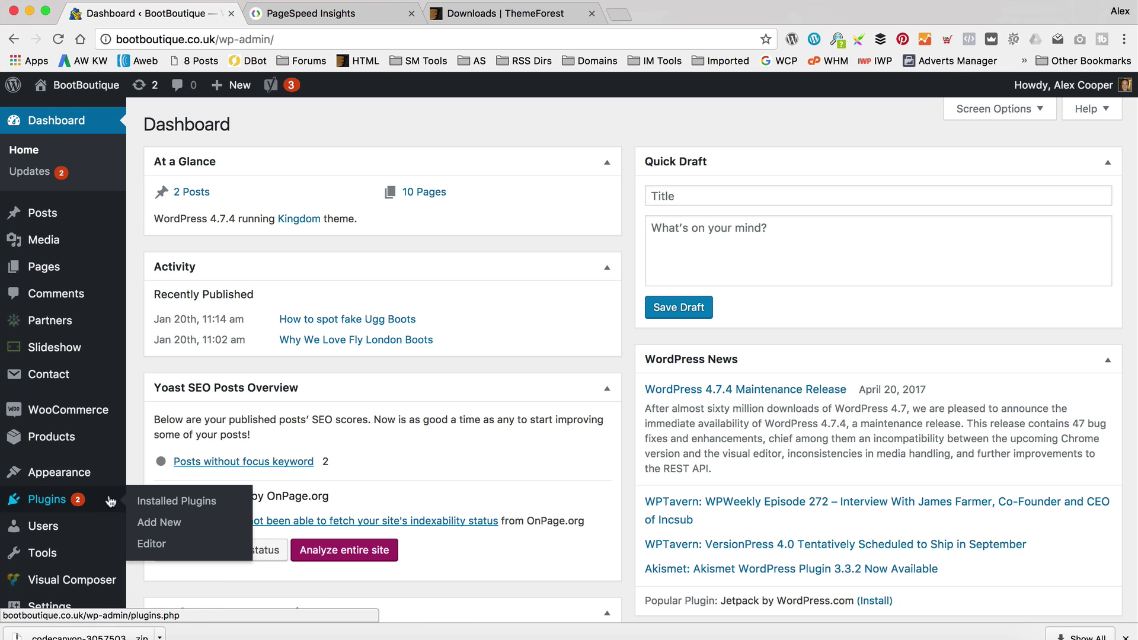
click(159, 522)
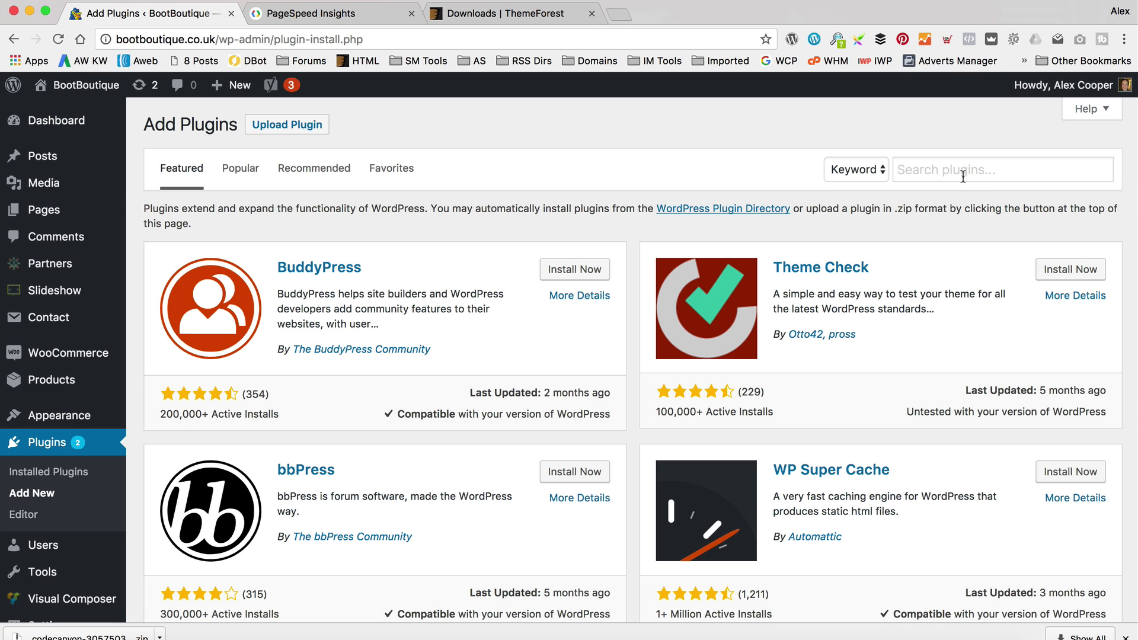
click(963, 177)
text(wp fastest)
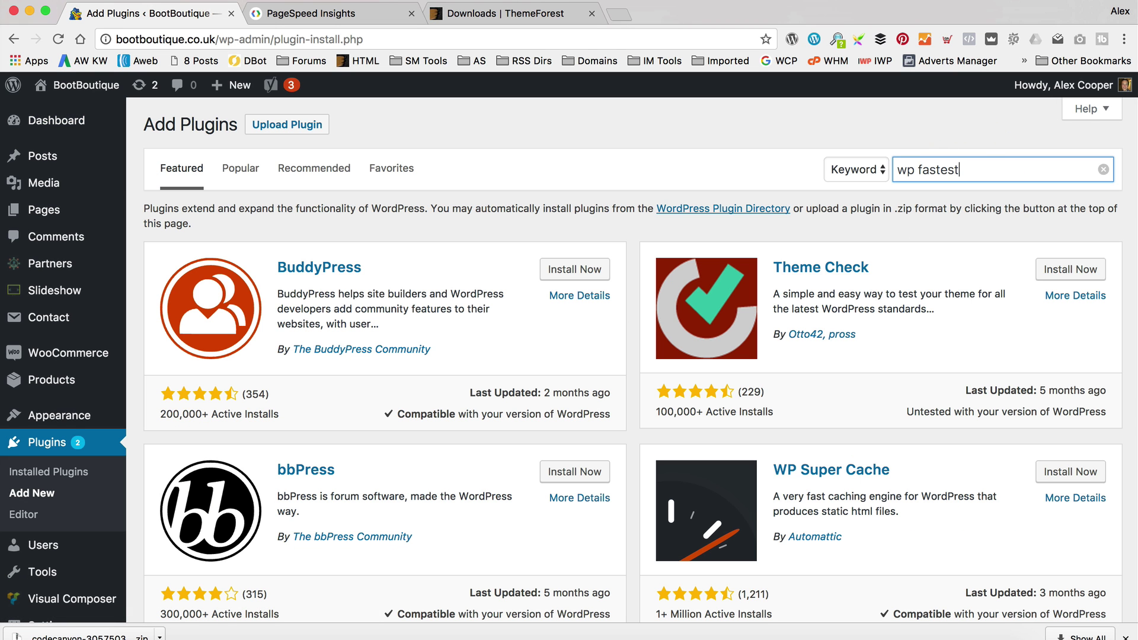
text( cache)
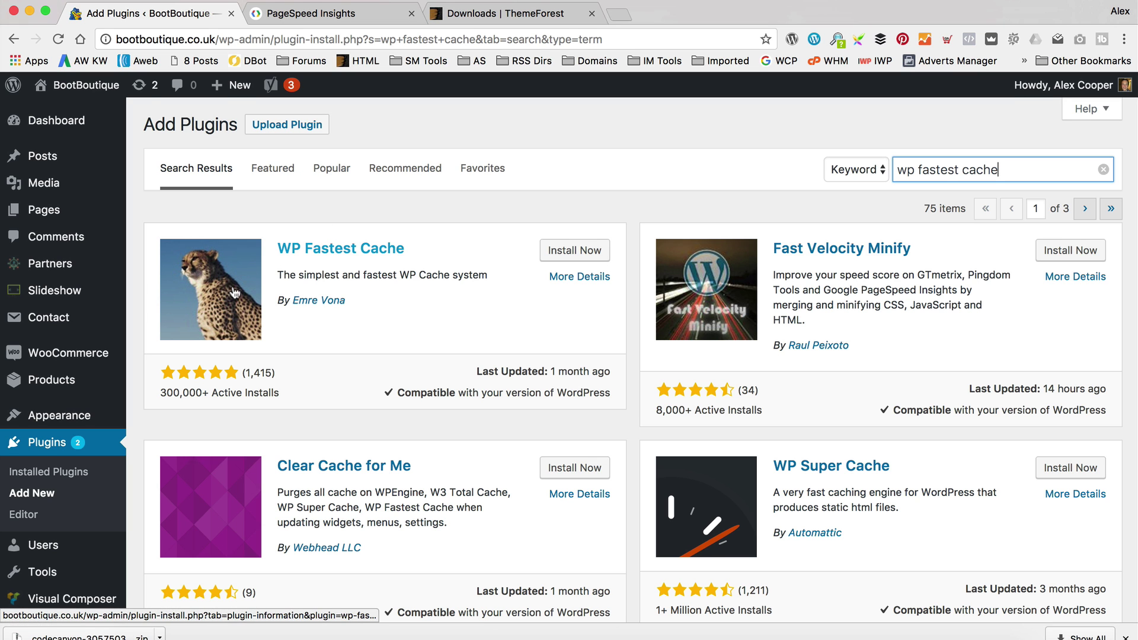
- Install the WP Fastest Cache plugin and activate it
click(585, 251)
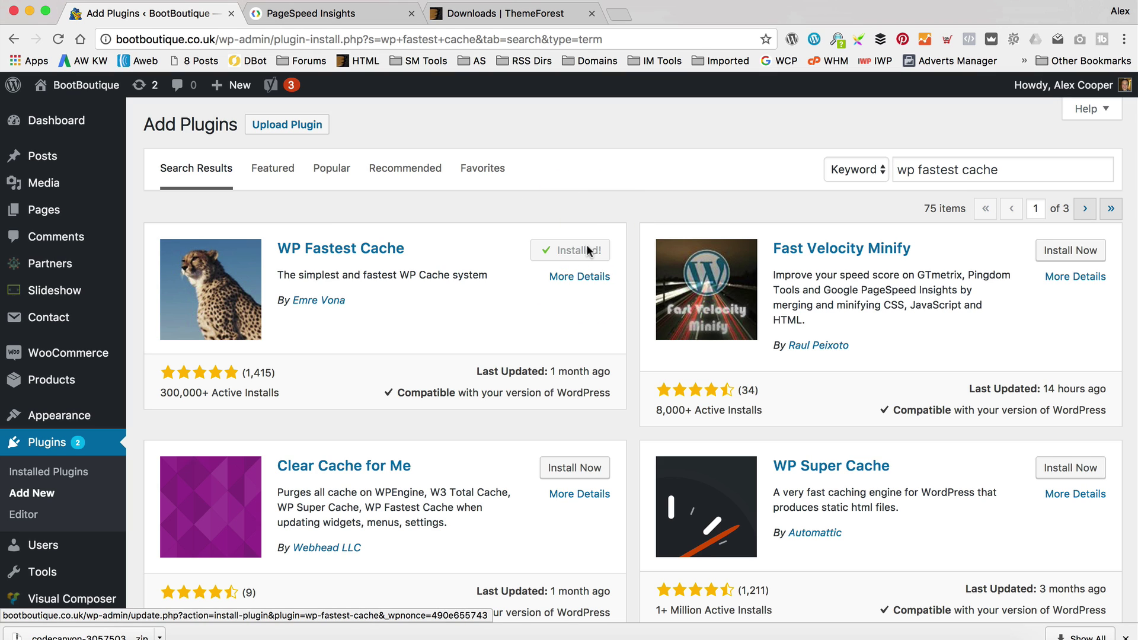
click(594, 256)
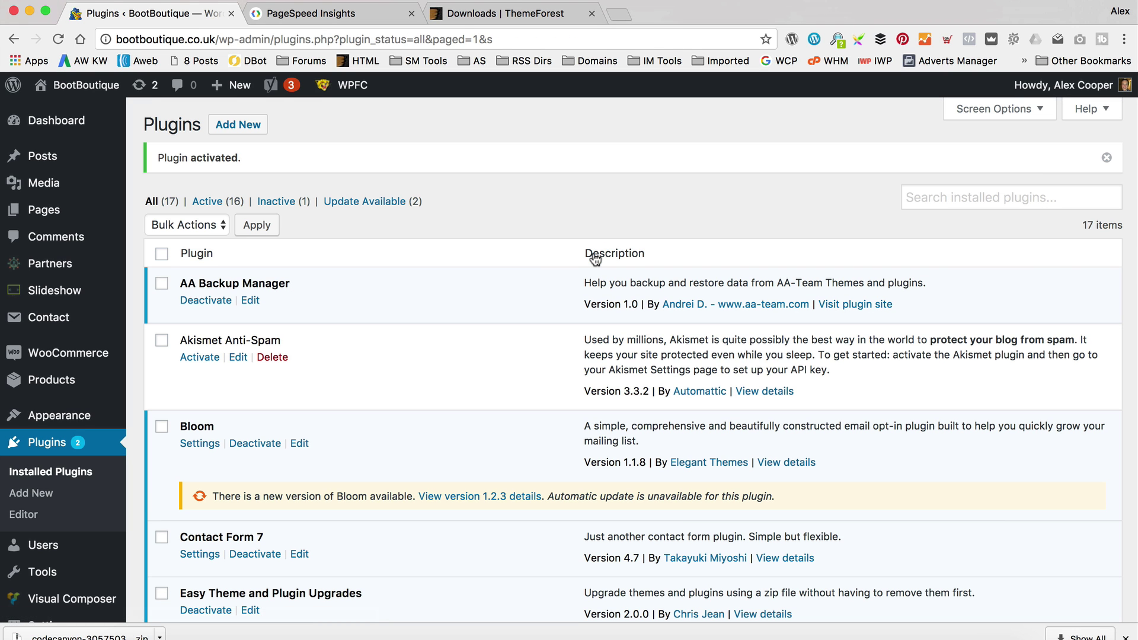
scroll(71, 356, down, 6)
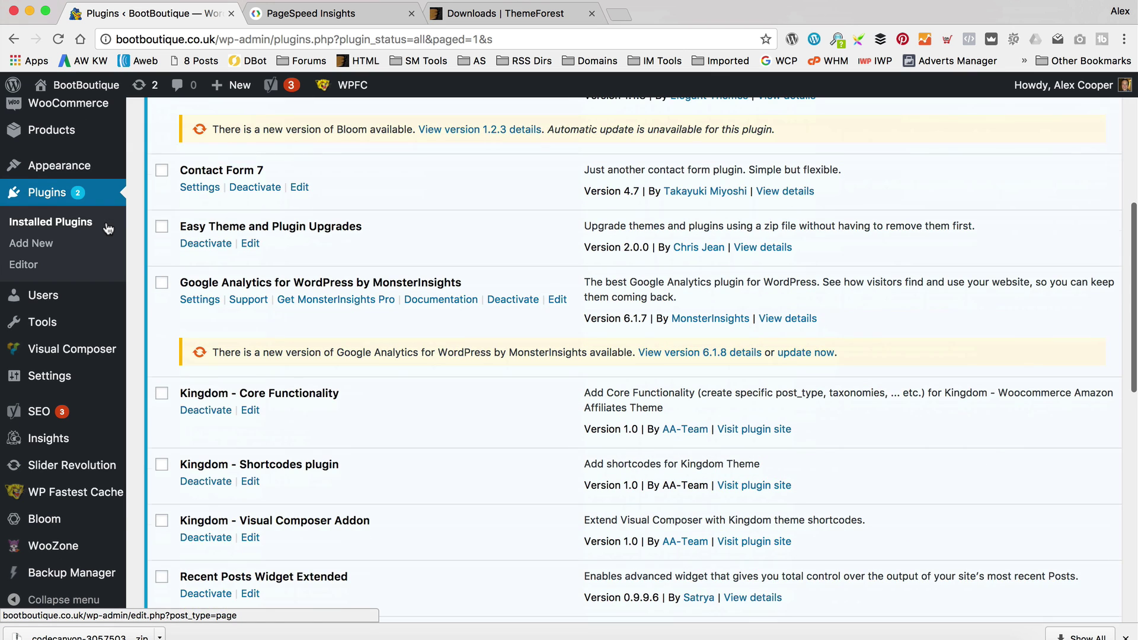
- Enable WP Fastest Cache, exclude logged-in users, and clear all cache on new or updated posts
click(67, 494)
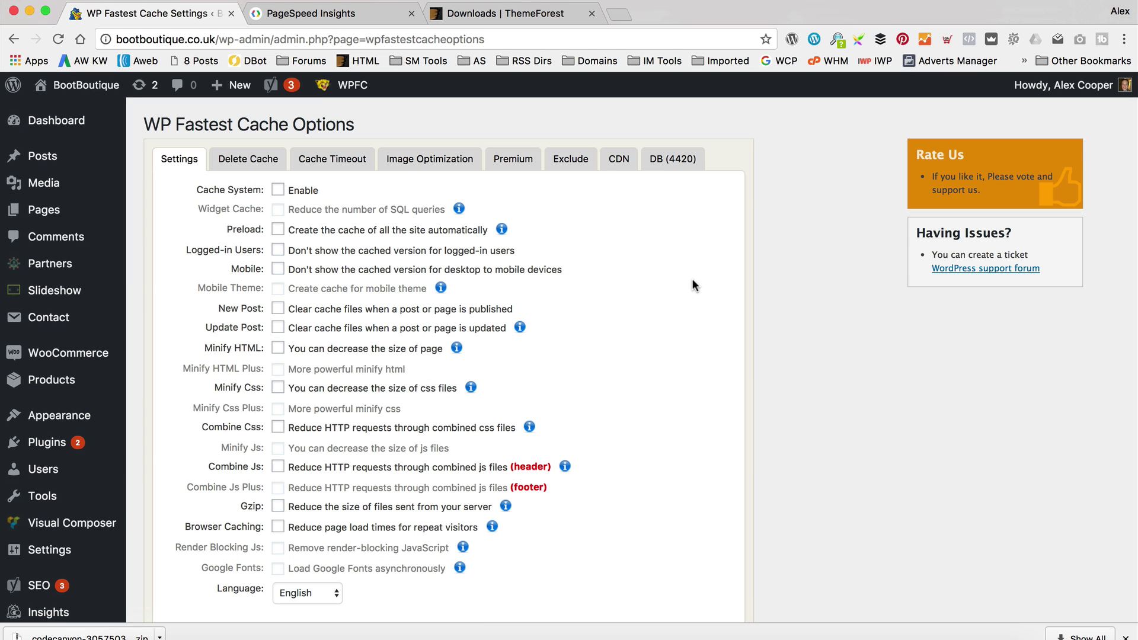
click(276, 189)
click(278, 250)
scroll(516, 226, down, 1)
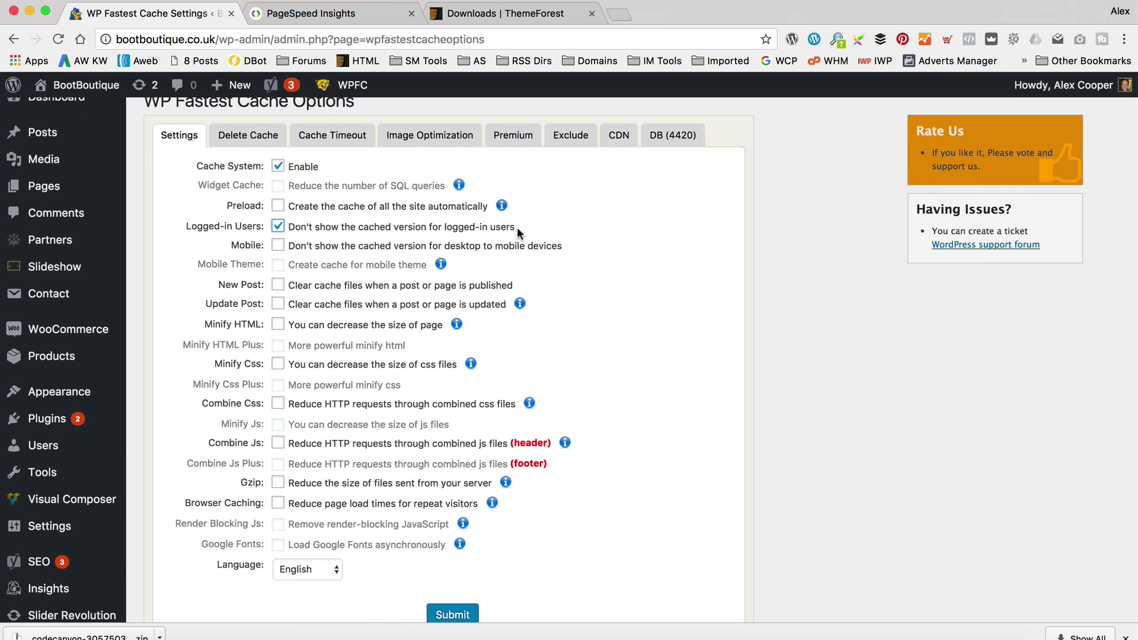
scroll(517, 227, up, 1)
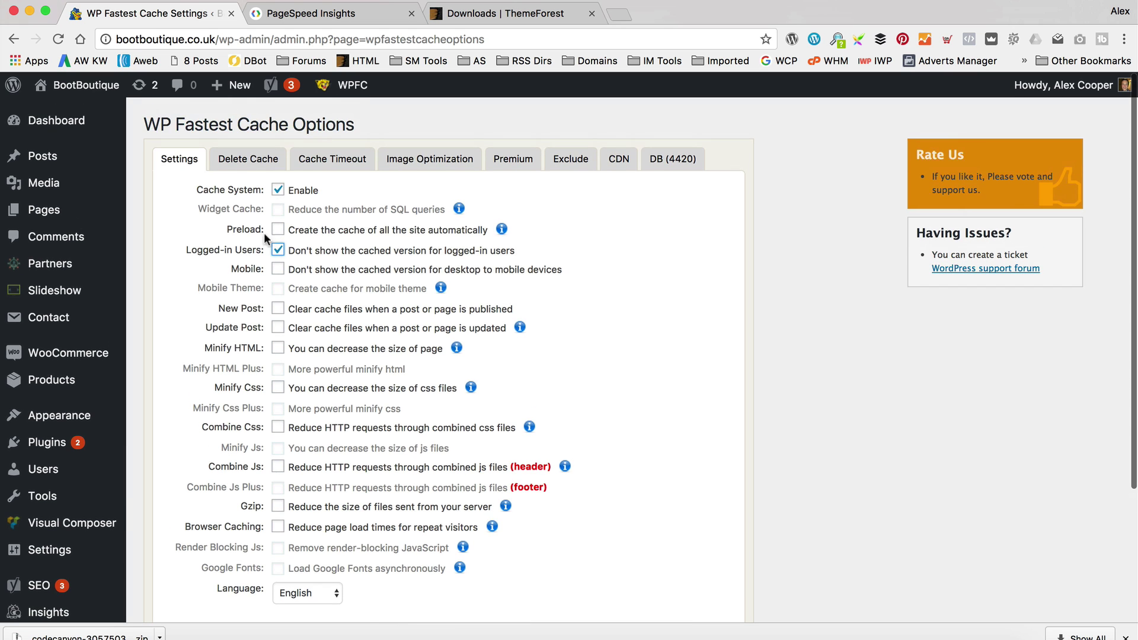
scroll(570, 225, down, 2)
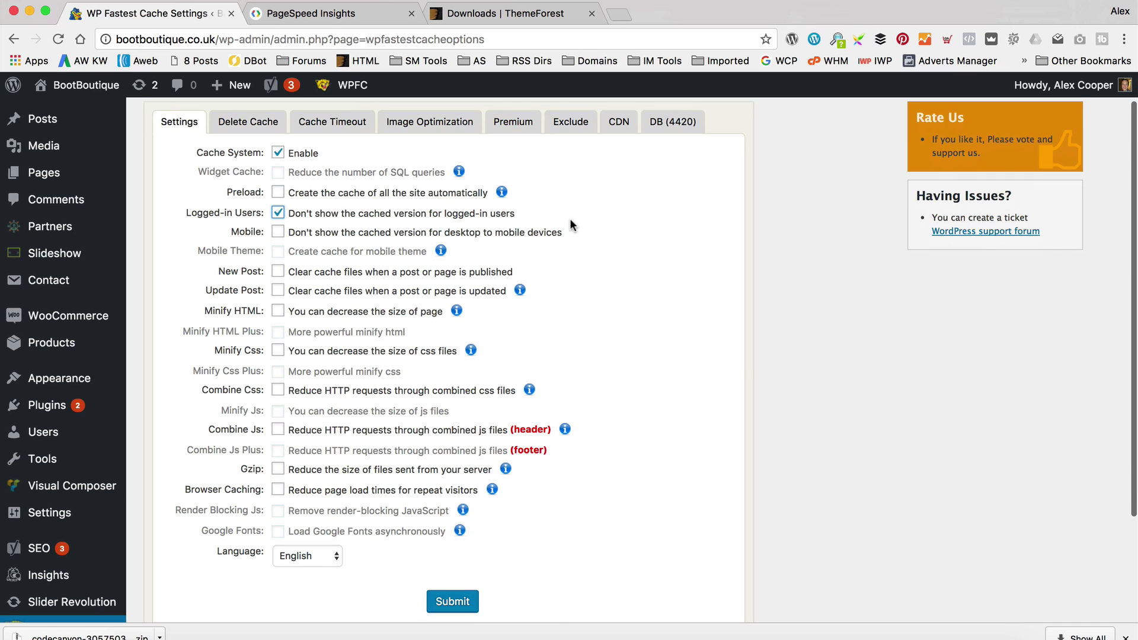
click(277, 271)
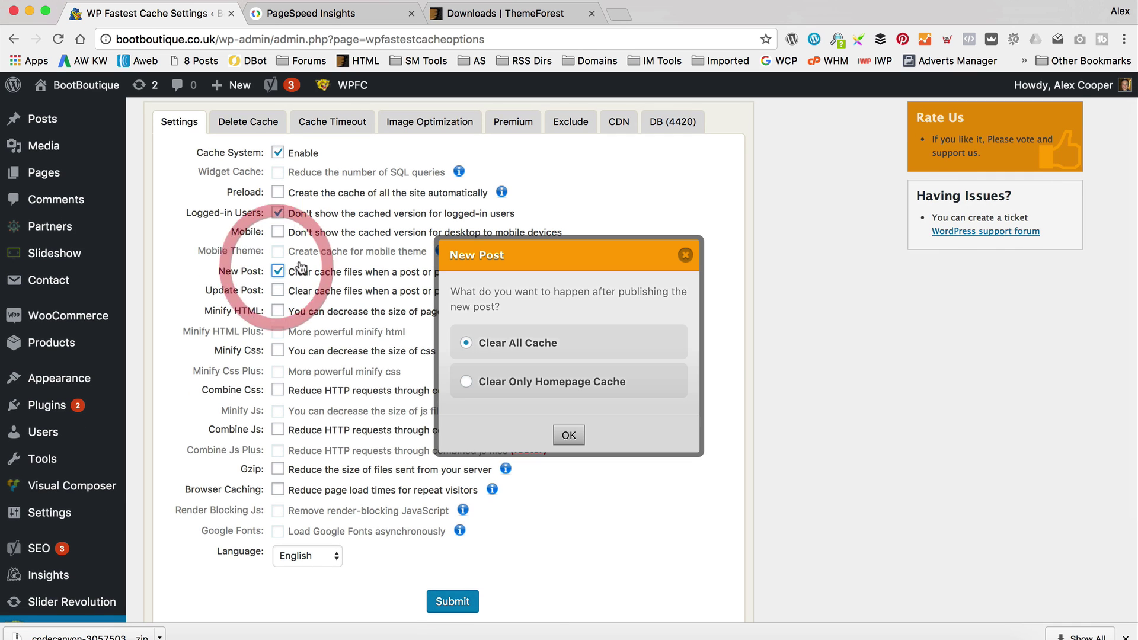
click(568, 435)
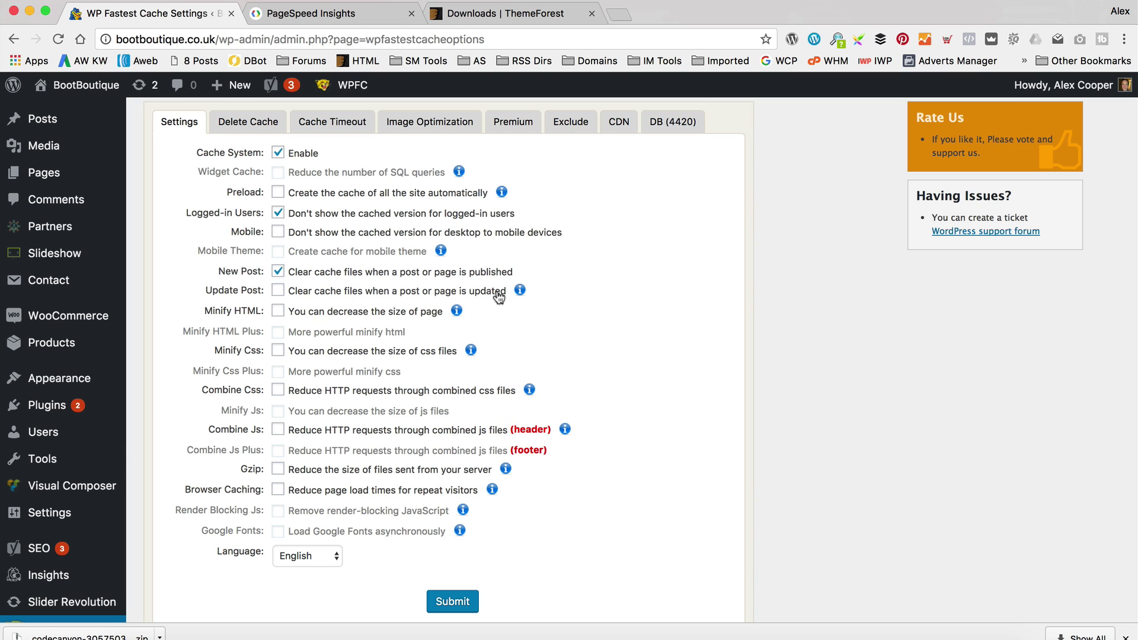
click(277, 290)
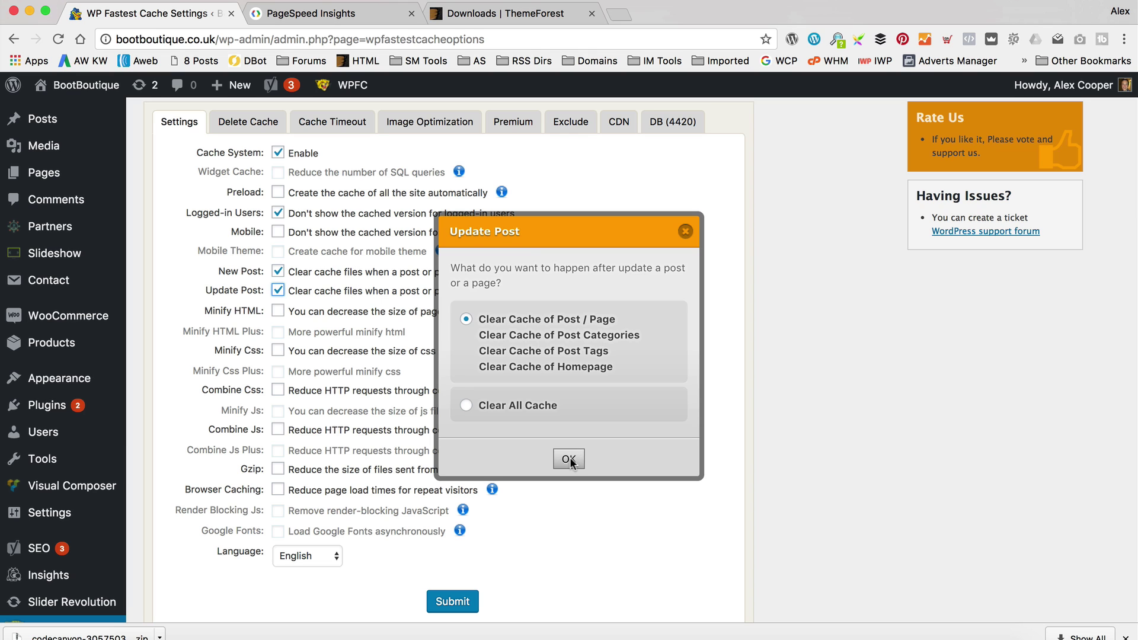
click(511, 405)
click(569, 459)
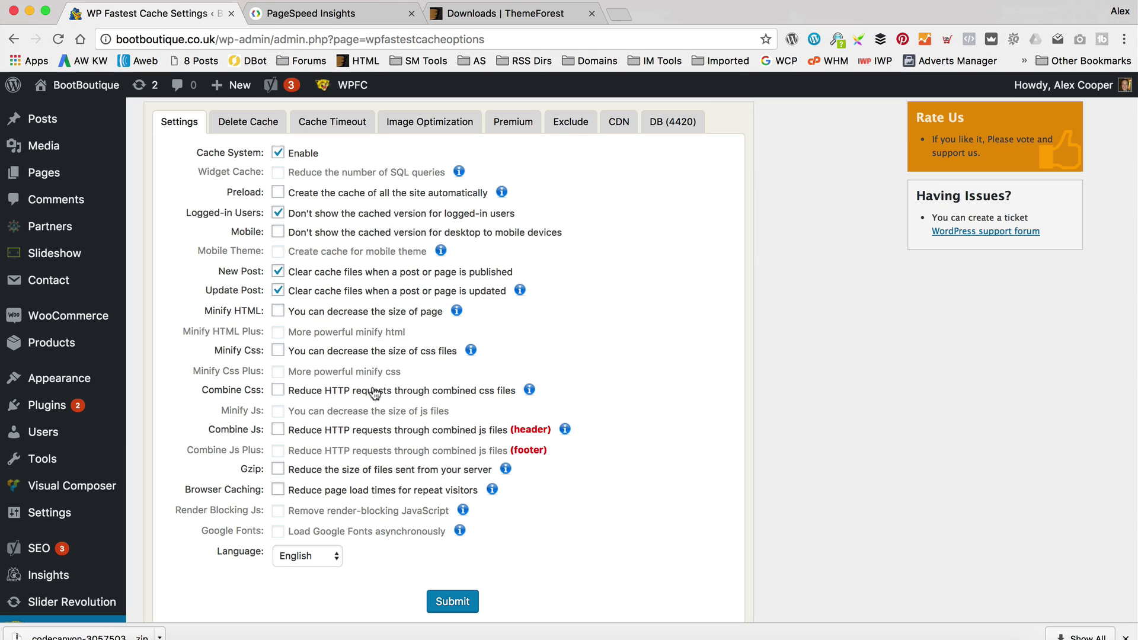
- Turn on Minify HTML, Minify CSS, Combine Css, Gzip and Browser Caching, then submit
click(278, 311)
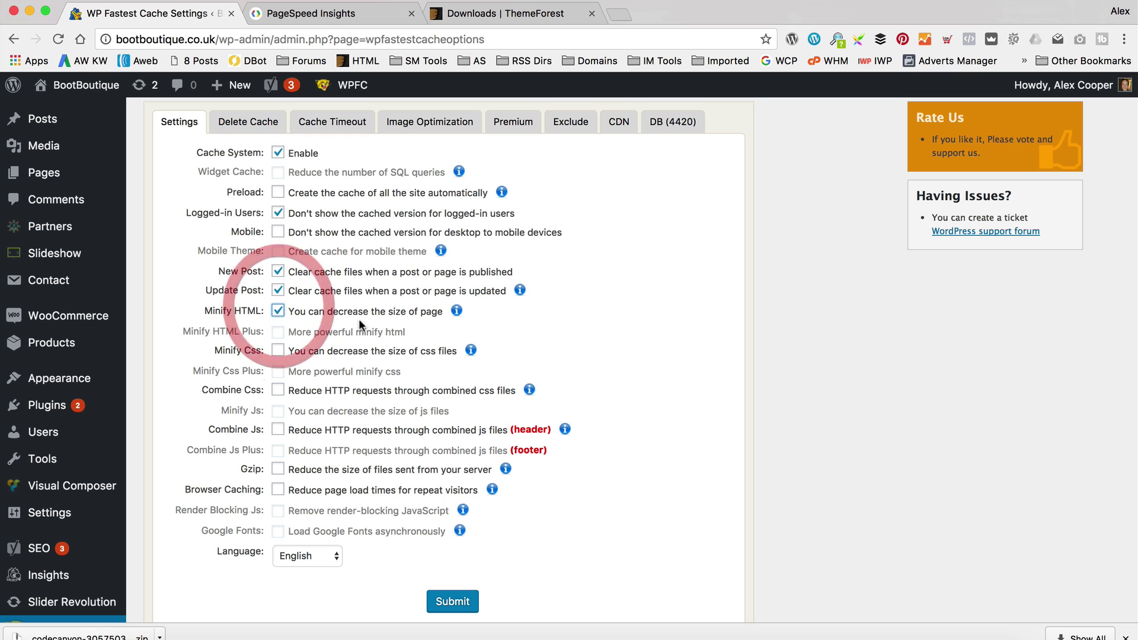
click(277, 350)
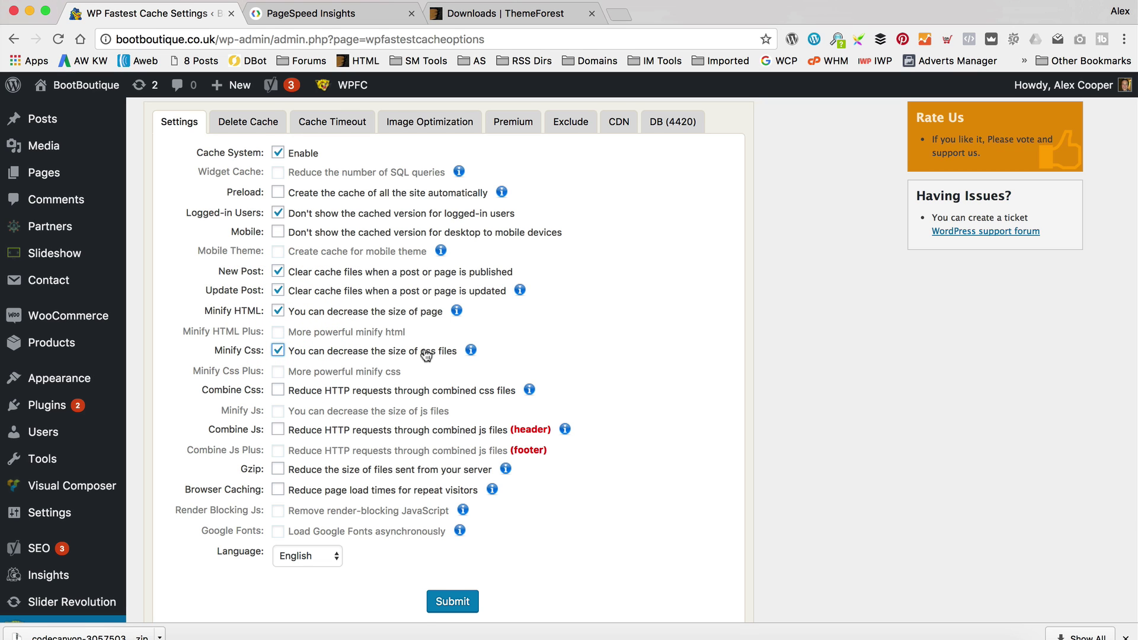
scroll(426, 355, down, 1)
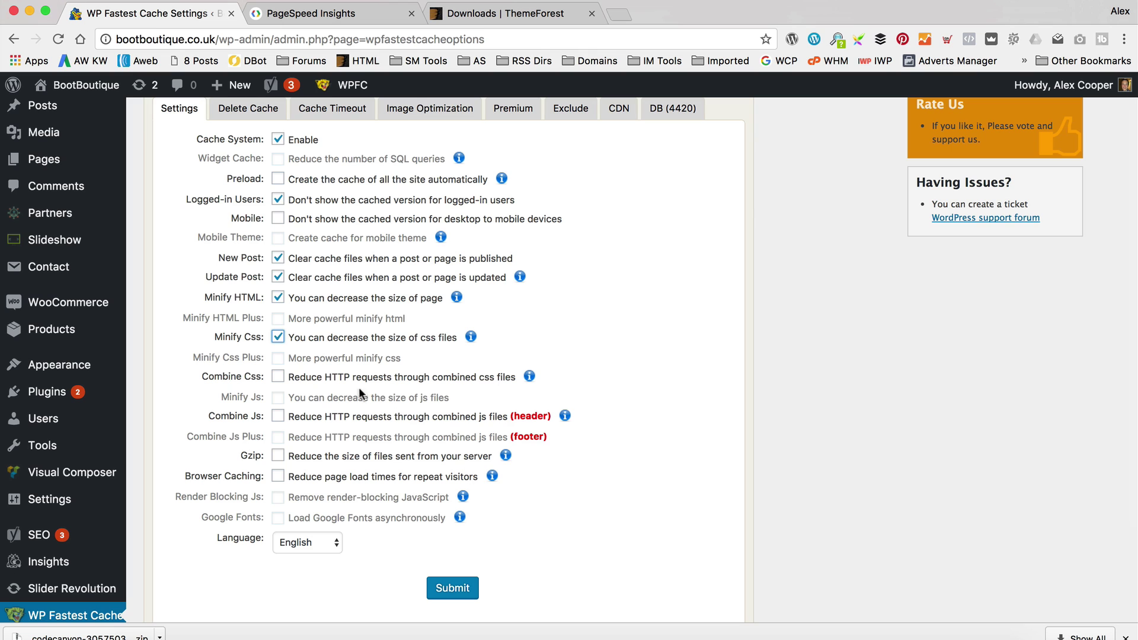
click(277, 376)
click(277, 455)
click(278, 476)
click(452, 587)
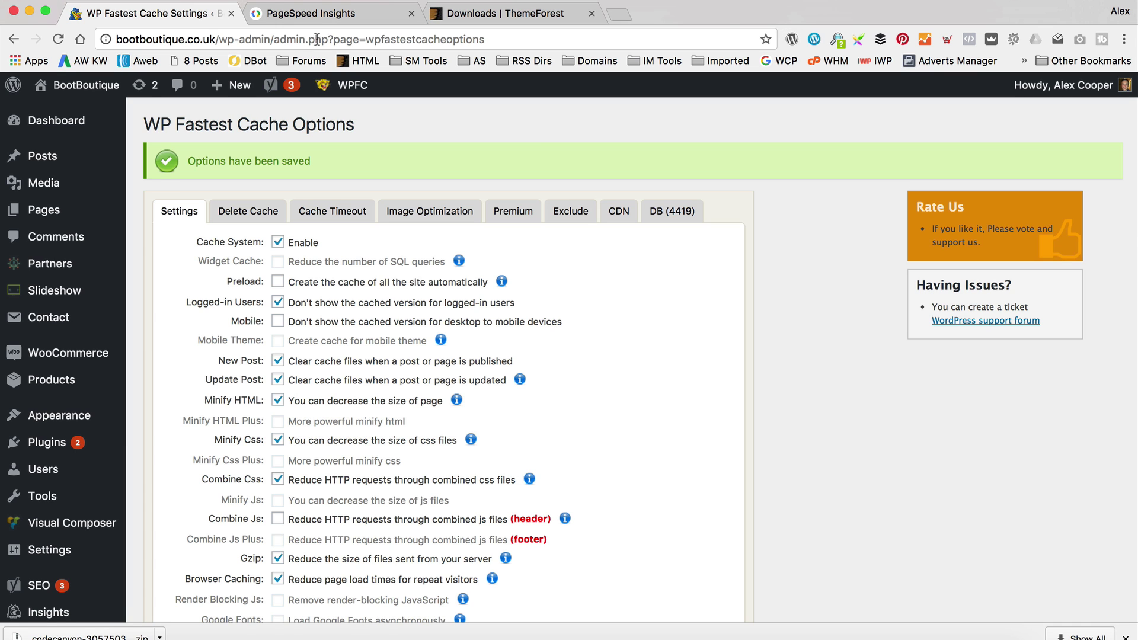
- Re-analyze bootboutique.co.uk in PageSpeed Insights and scroll through the new 34/100 mobile results
click(320, 14)
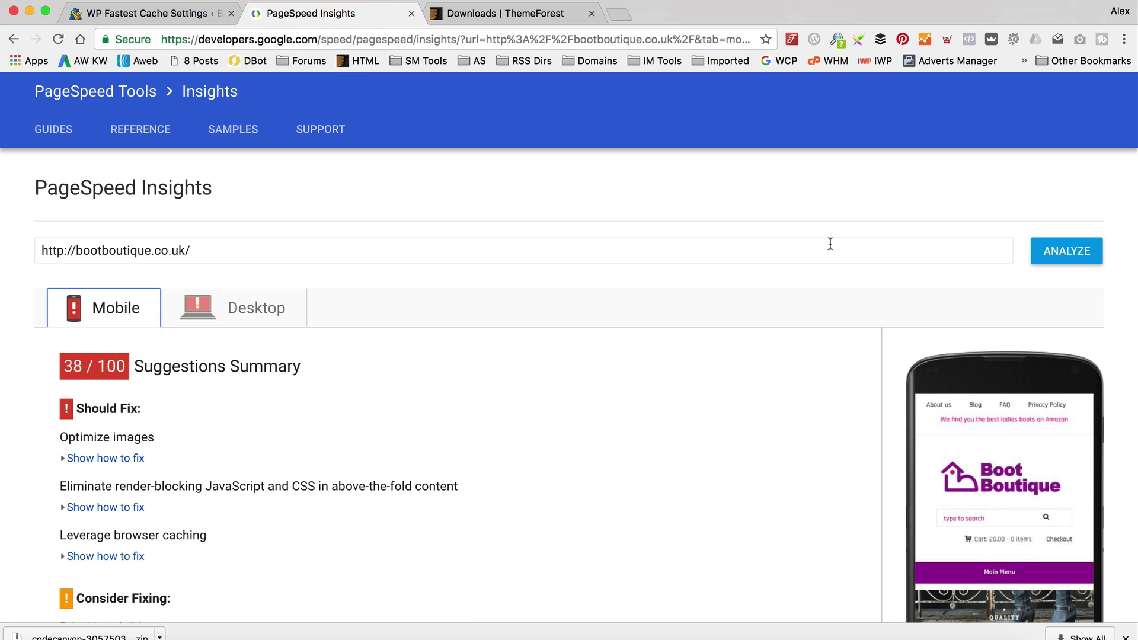
click(1065, 251)
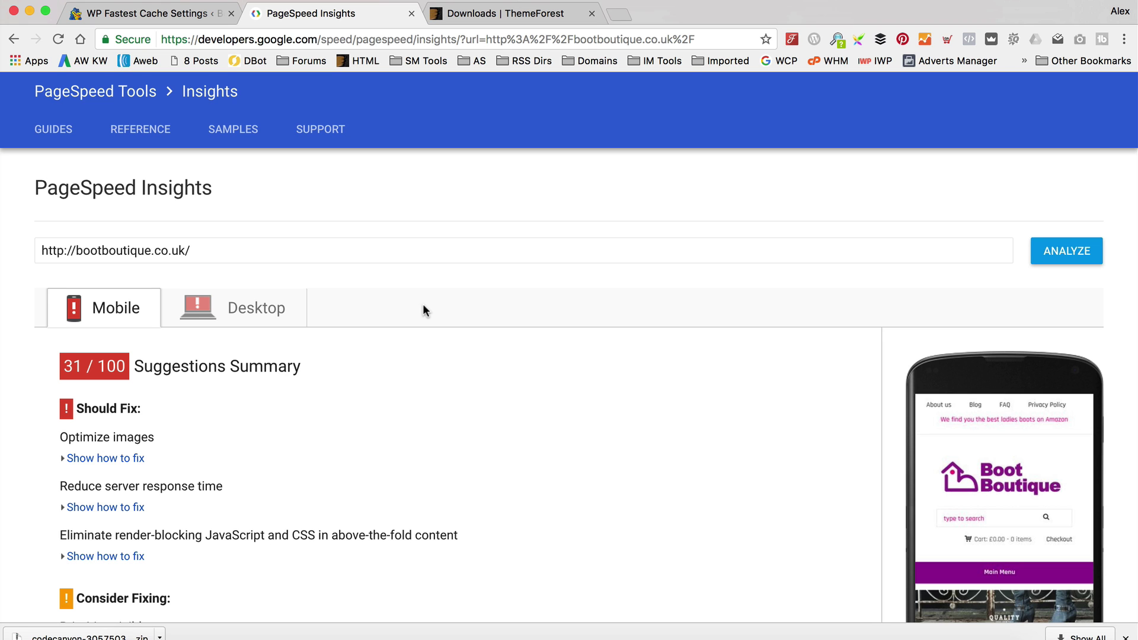
scroll(422, 306, down, 2)
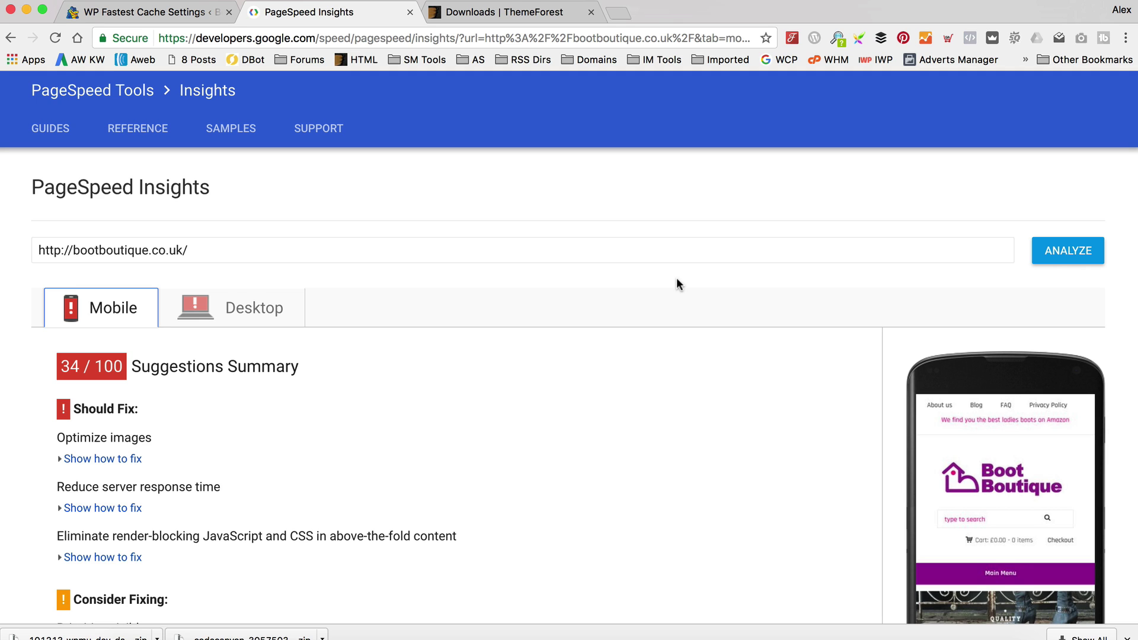
scroll(533, 243, down, 3)
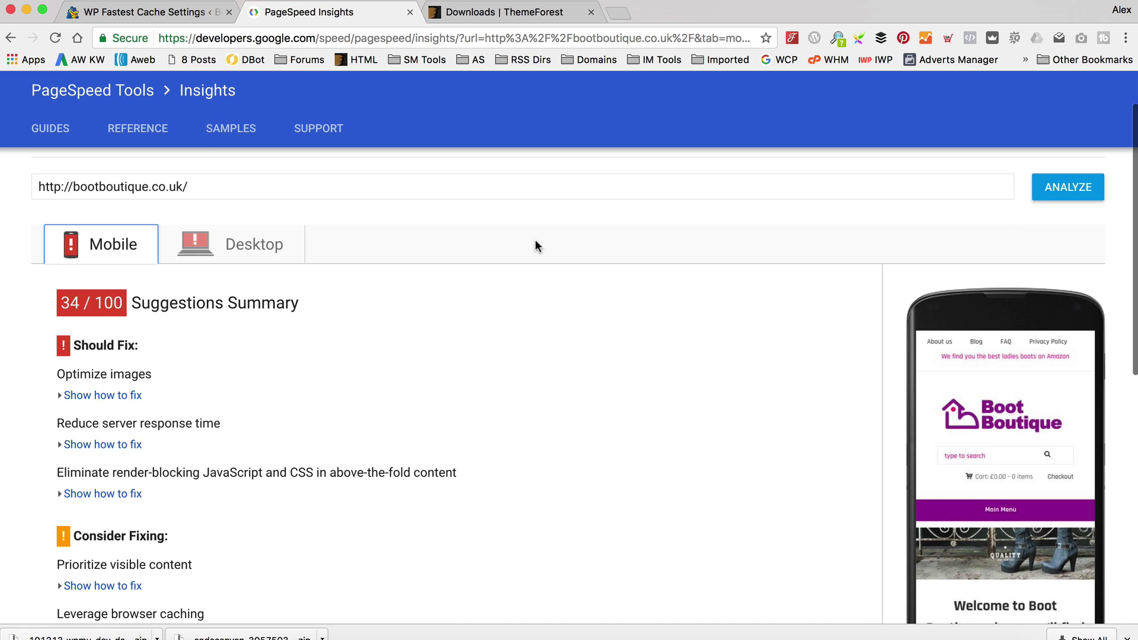
- Expand Optimize images to see Knee-High-Boots.jpg, class-and-style.jpg and the 1,002.2KiB possible savings
click(69, 395)
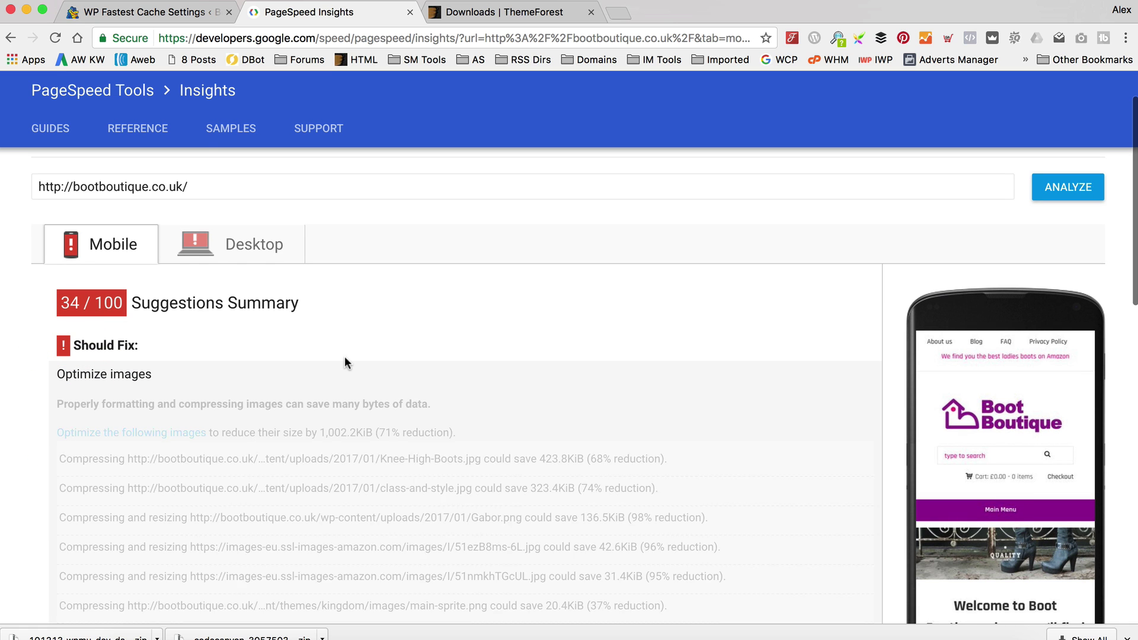
scroll(296, 320, down, 3)
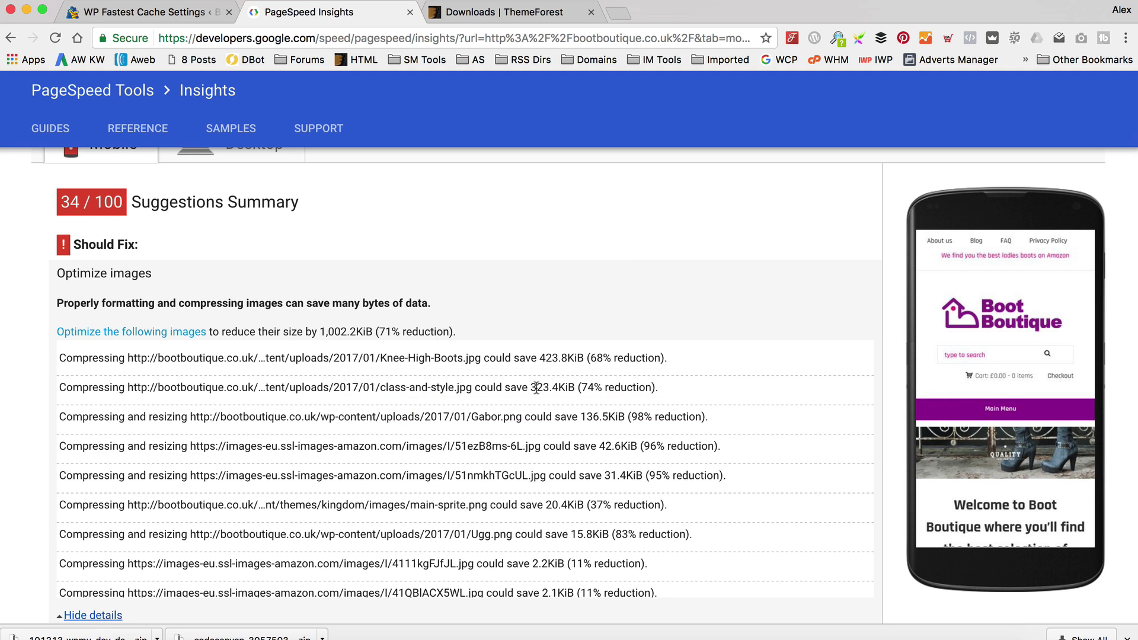
drag(379, 358, 467, 363)
drag(379, 386, 474, 388)
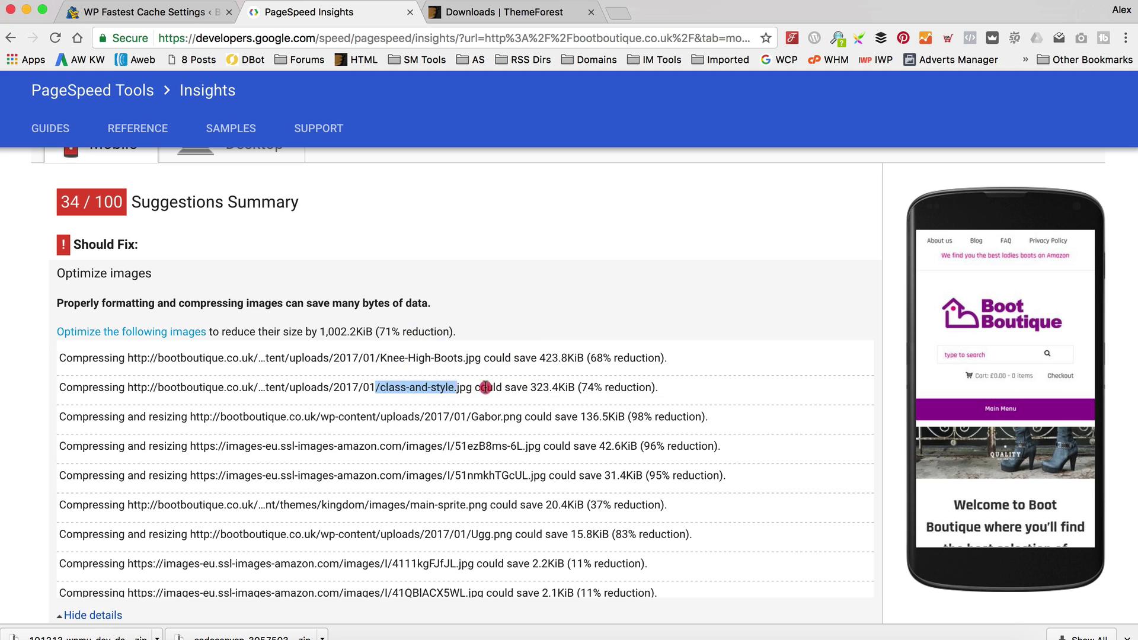
click(501, 386)
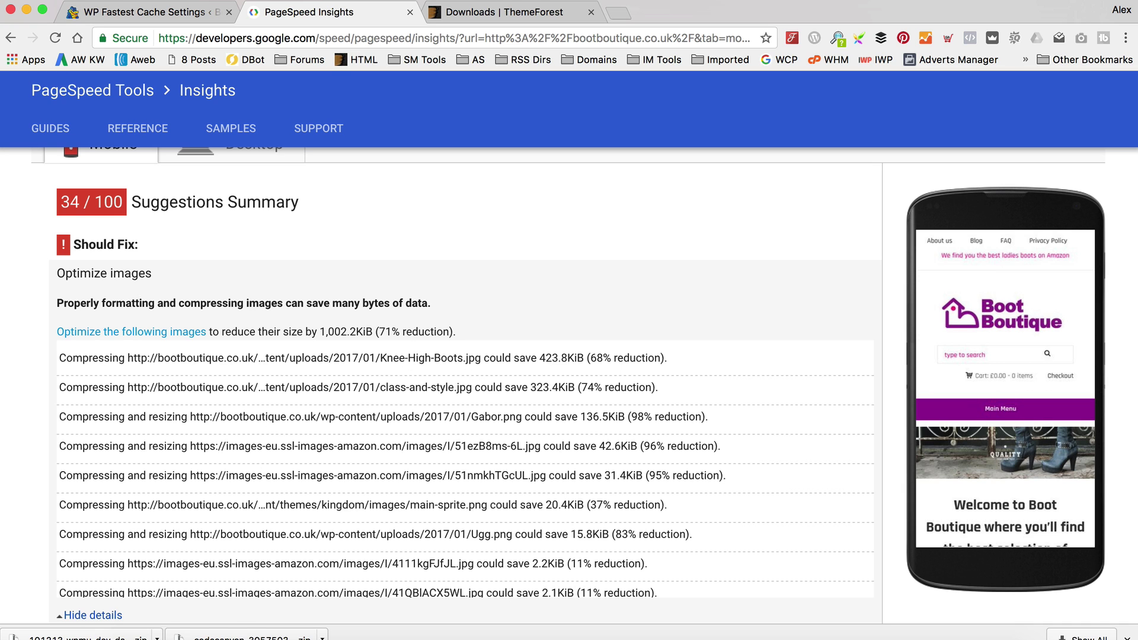
- Send Knee High Boots.jpg from the New Boot Boutique folder to Fireworks as a 1720 x 500 document
click(134, 625)
double_click(645, 343)
scroll(698, 237, down, 10)
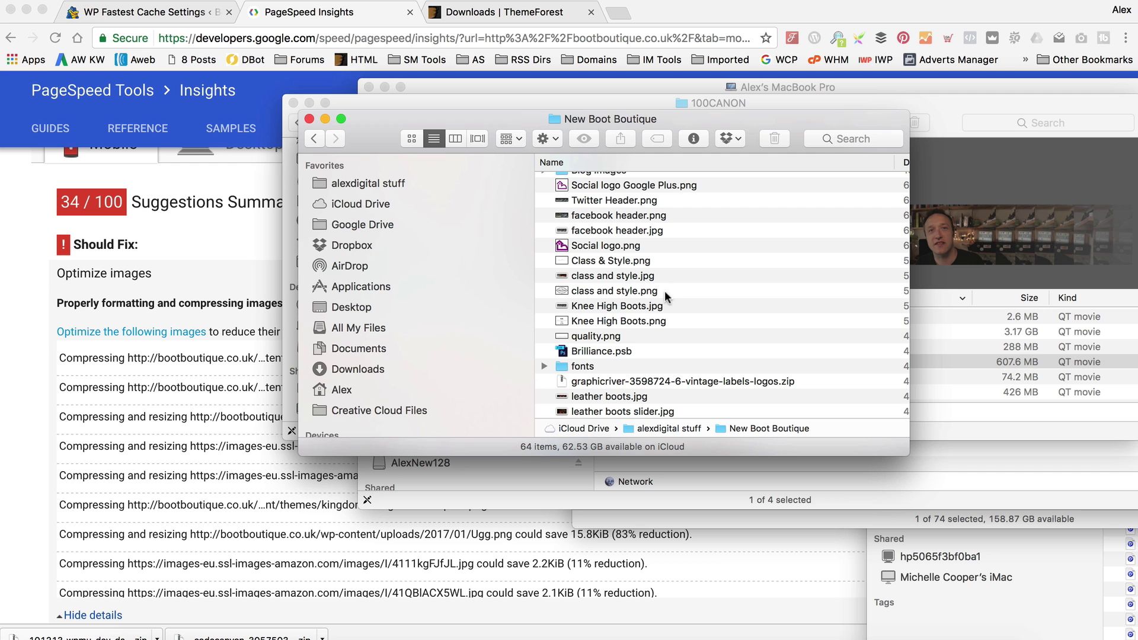
click(656, 310)
drag(625, 307, 643, 619)
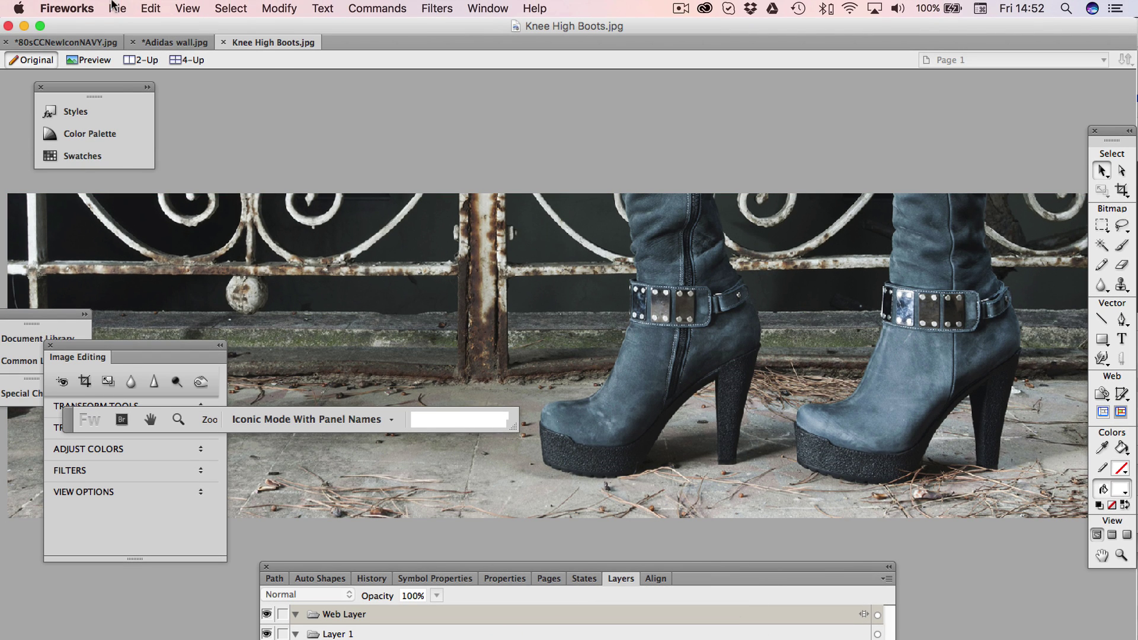
- In Image Preview, apply the JPEG - Better Quality preset and lower quality to 60%
click(114, 7)
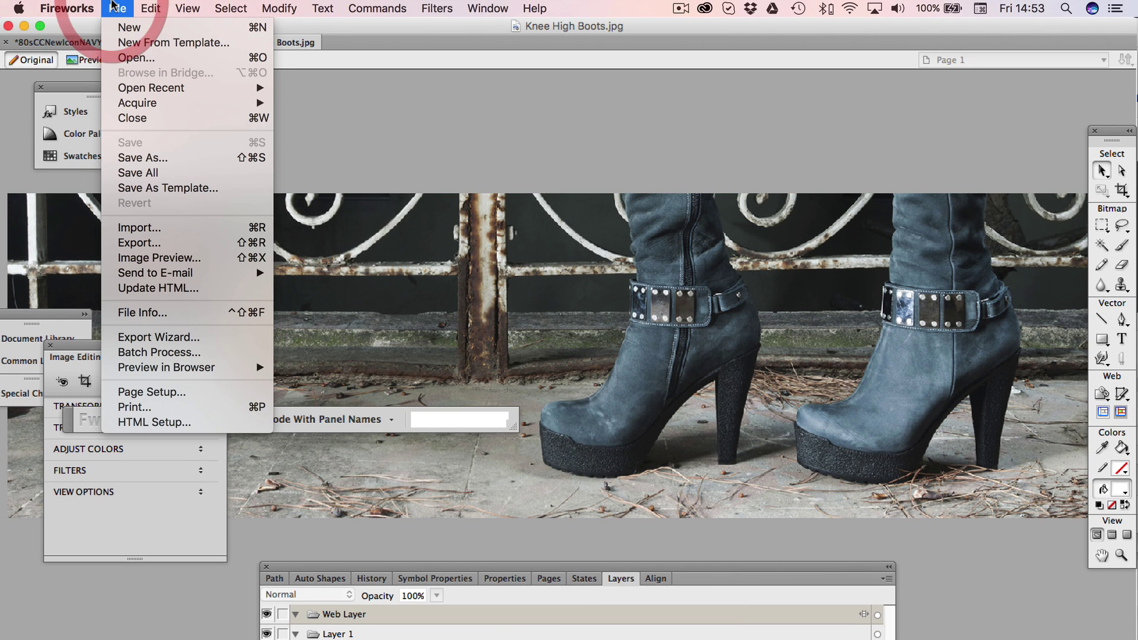
click(176, 258)
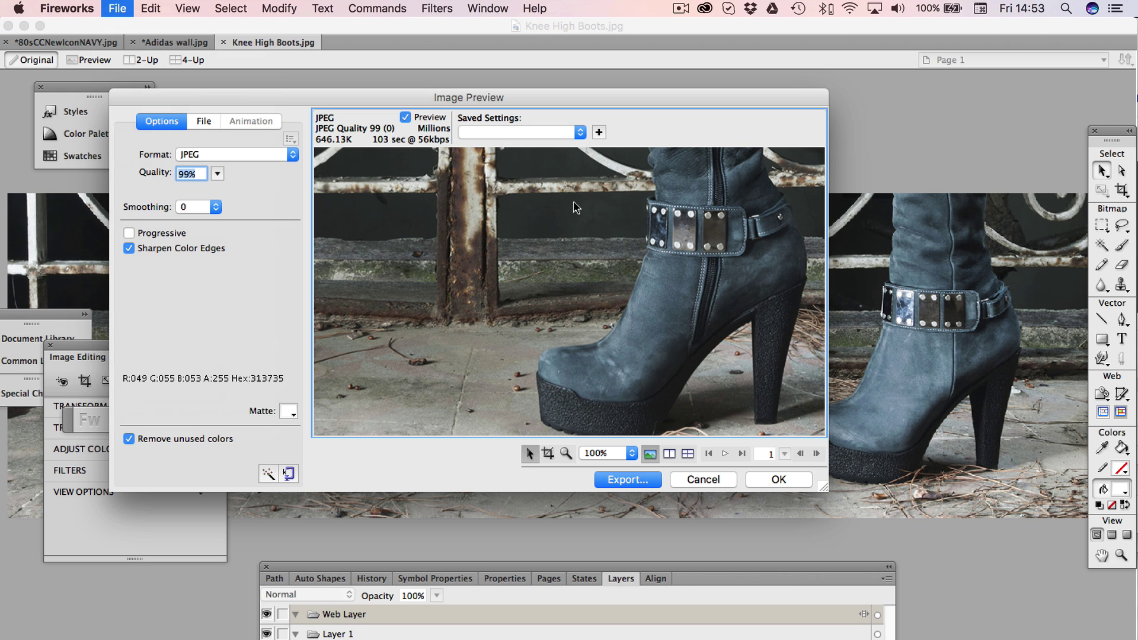
click(504, 134)
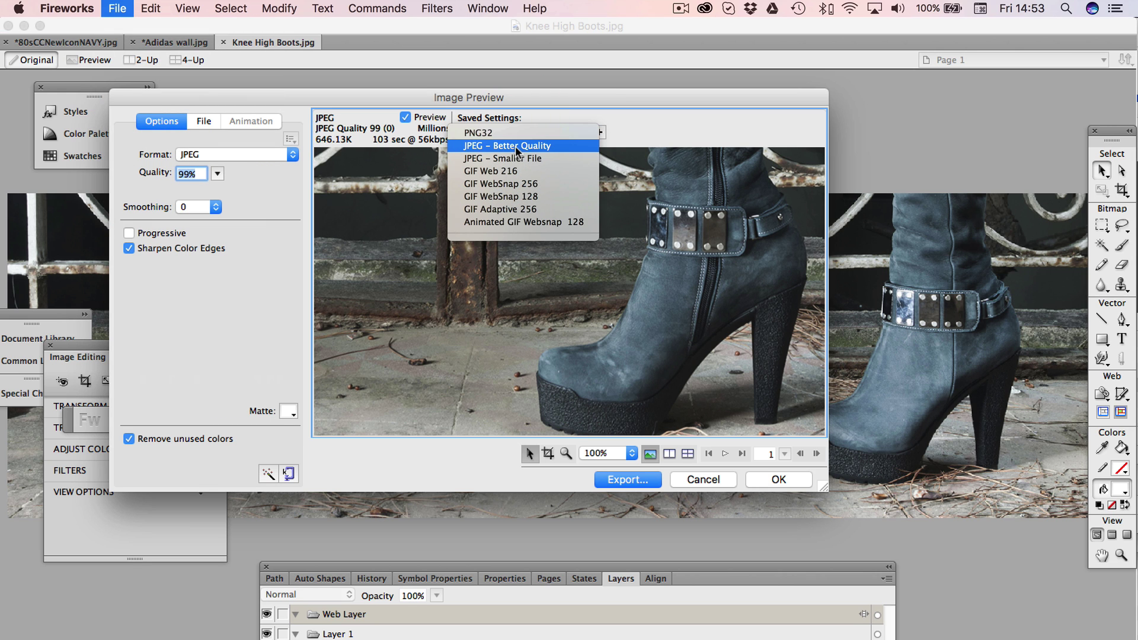
click(516, 148)
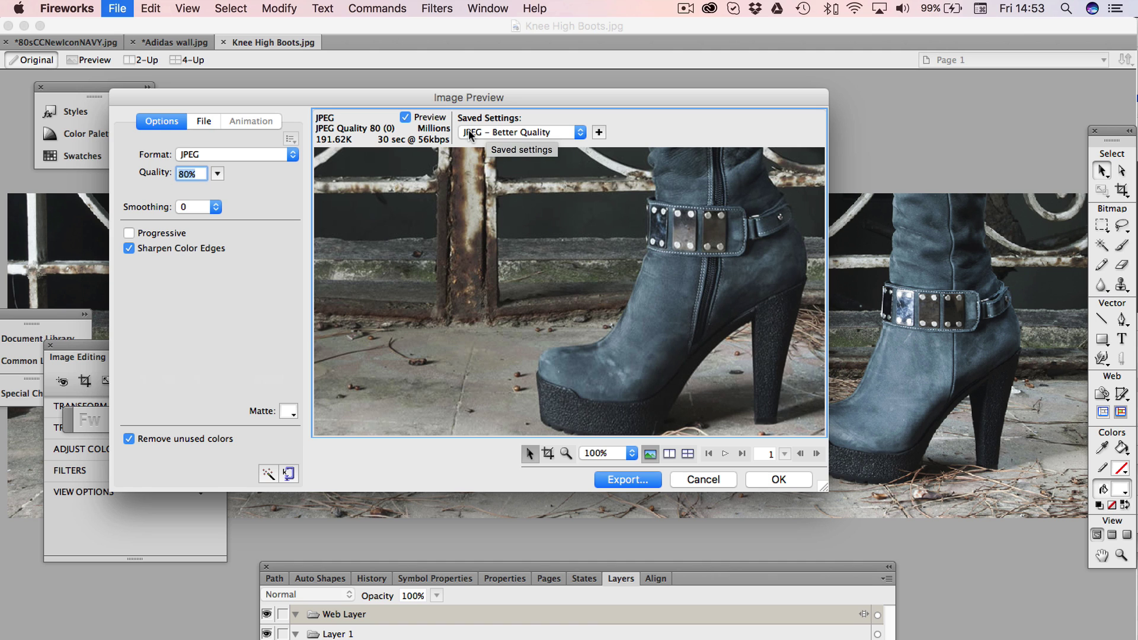
drag(218, 173, 218, 178)
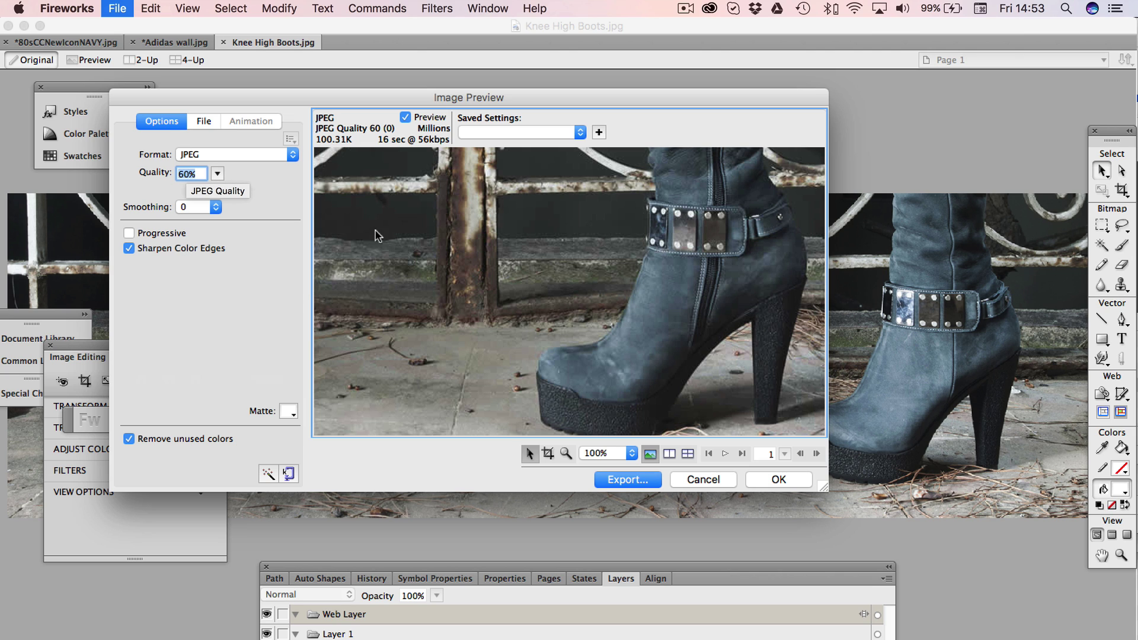
- Export the image as Knee High Boots Small File.jpg into alexdigital stuff > New Boot Boutique
click(618, 480)
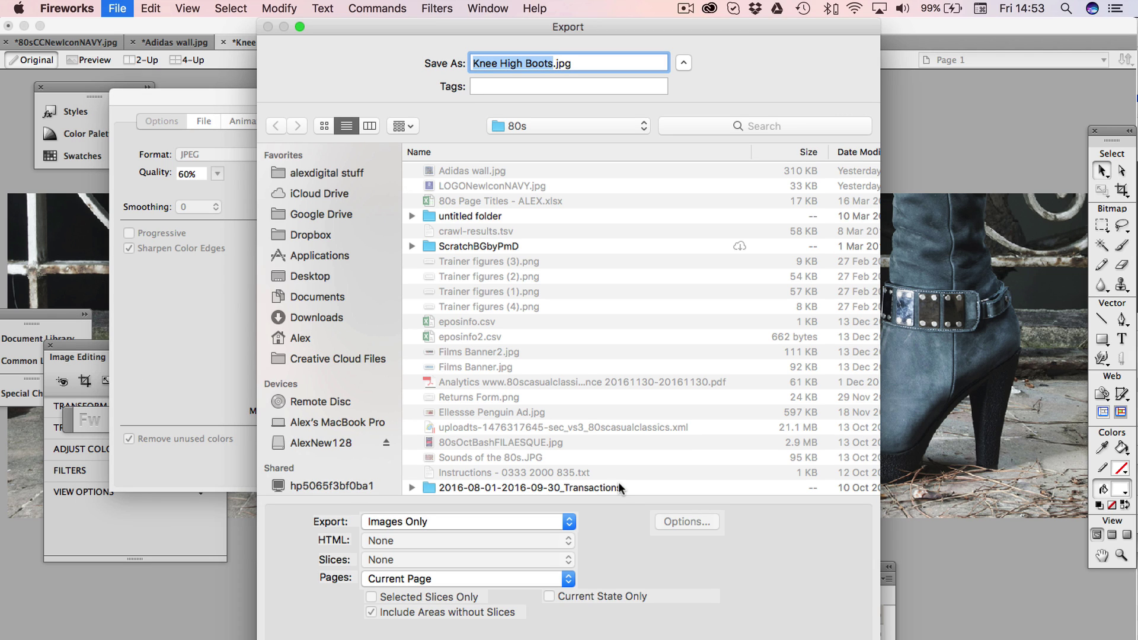
key(Right)
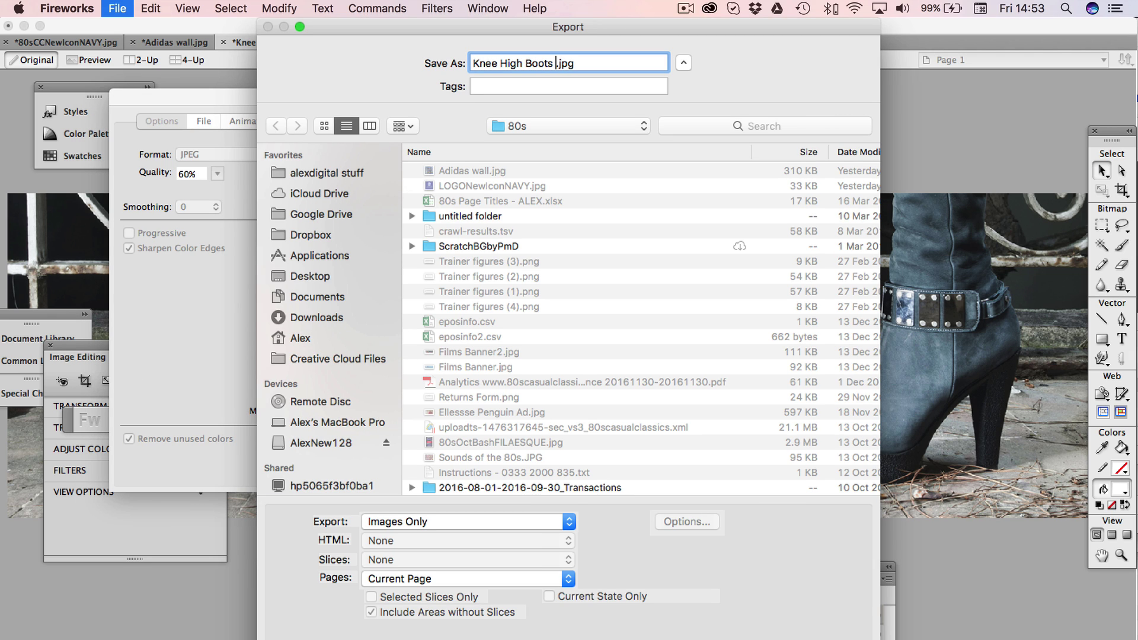
text(Small File)
click(353, 177)
scroll(506, 409, down, 5)
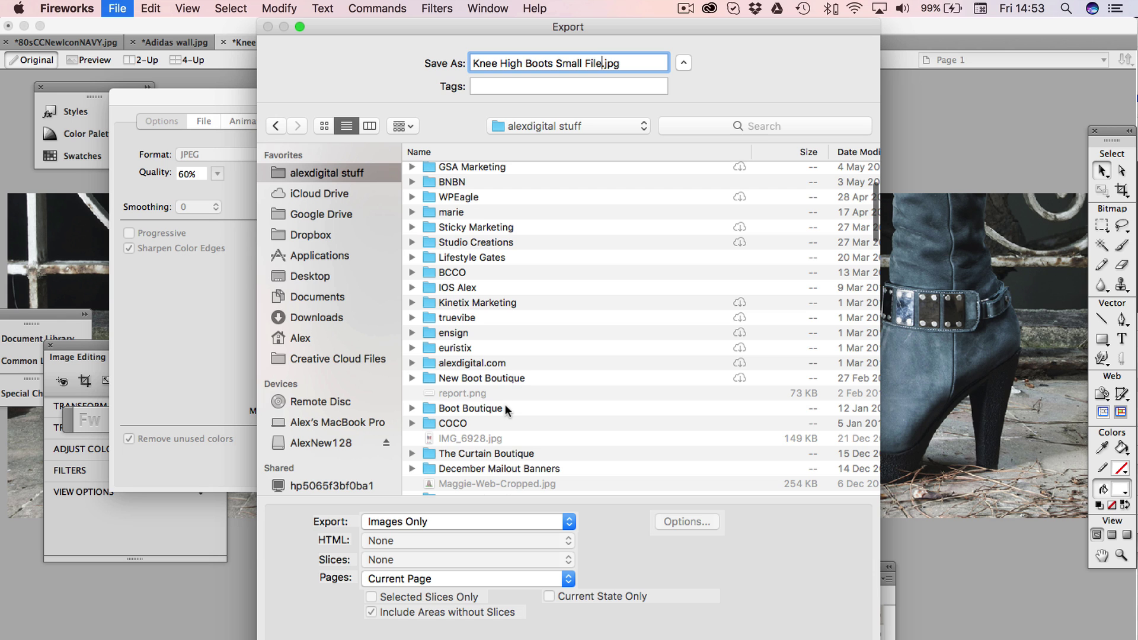
double_click(508, 378)
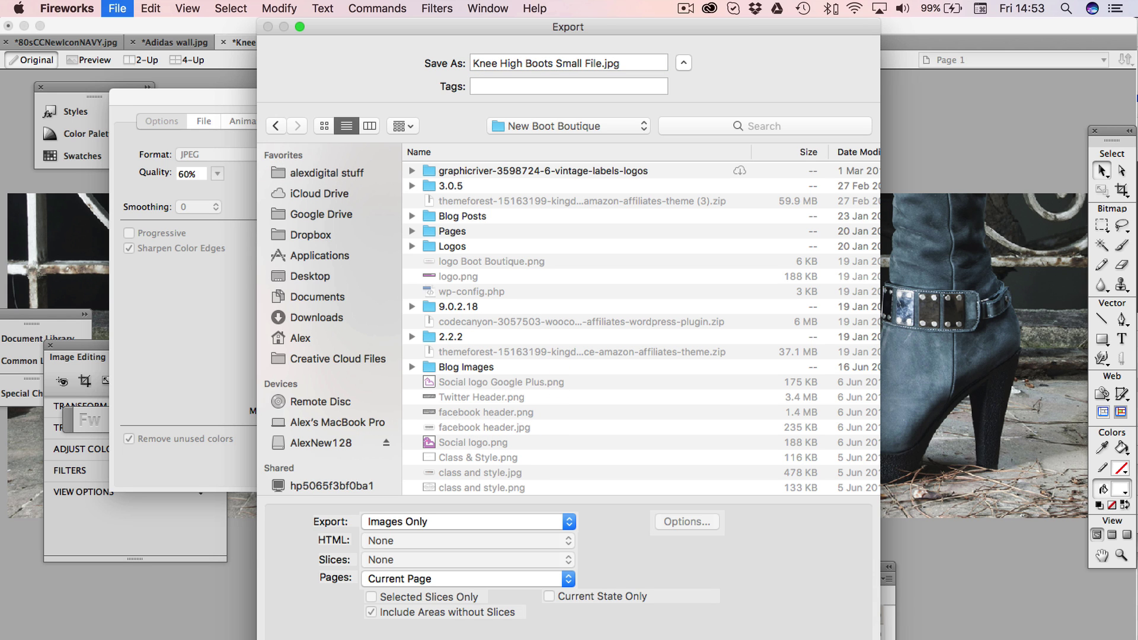
click(856, 625)
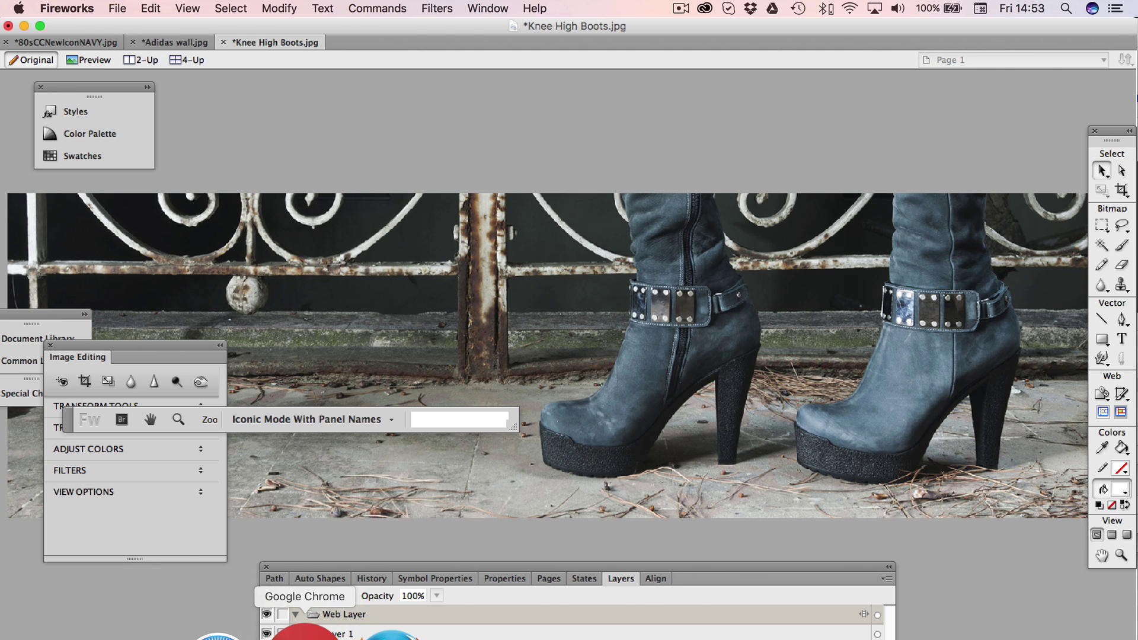
- Drag class and style.jpg from the New Boot Boutique folder onto Fireworks to open it
click(304, 635)
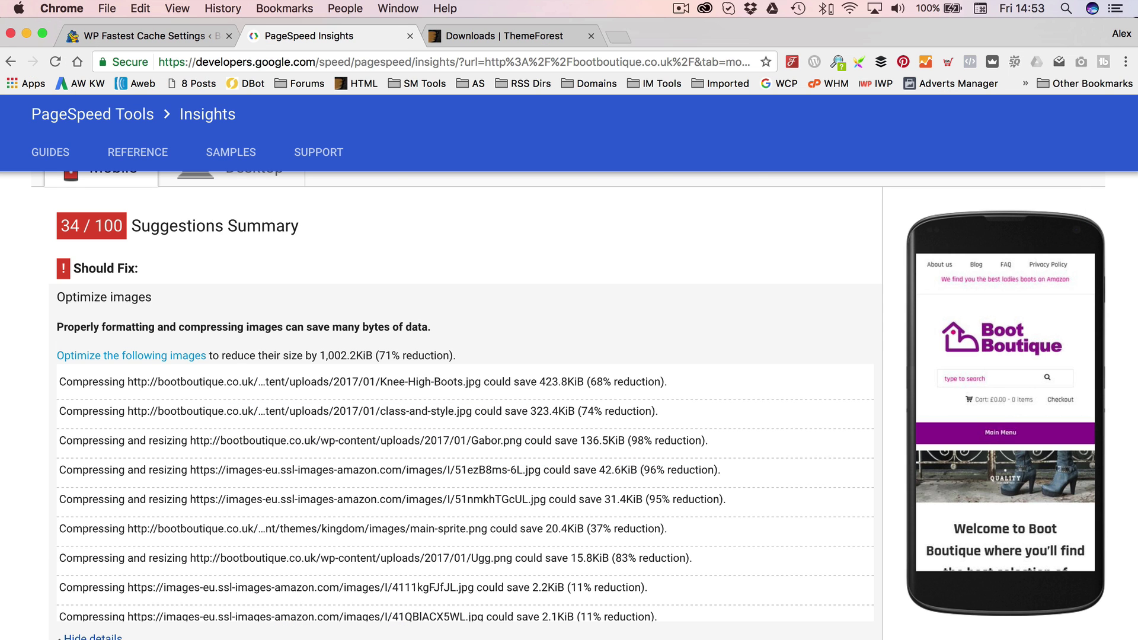
click(145, 633)
scroll(666, 314, up, 5)
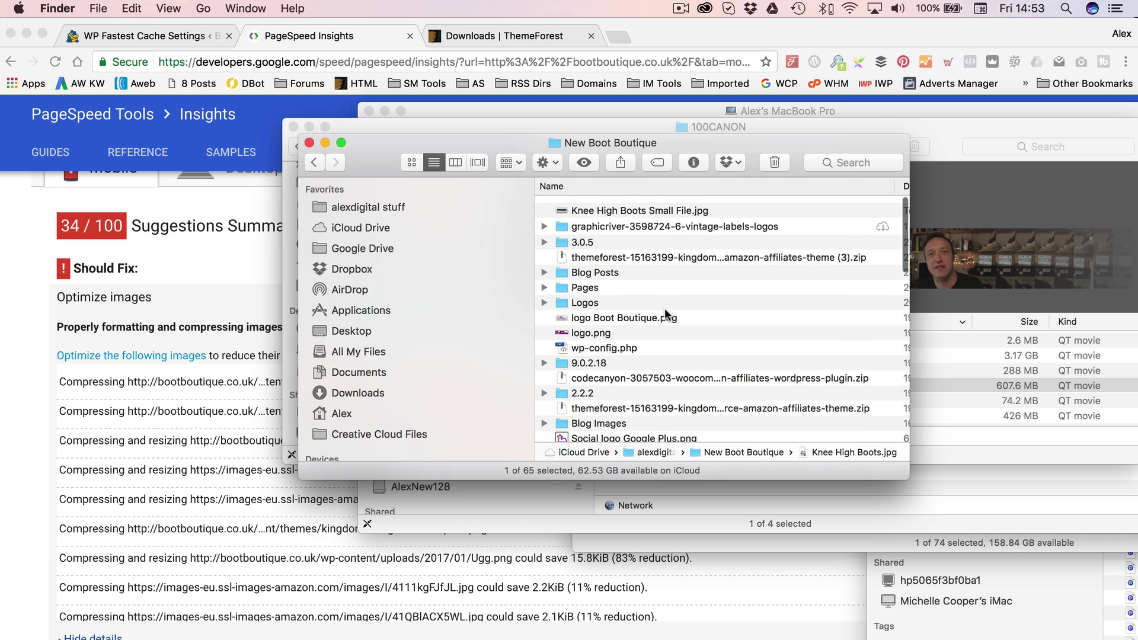
scroll(666, 314, up, 5)
click(634, 266)
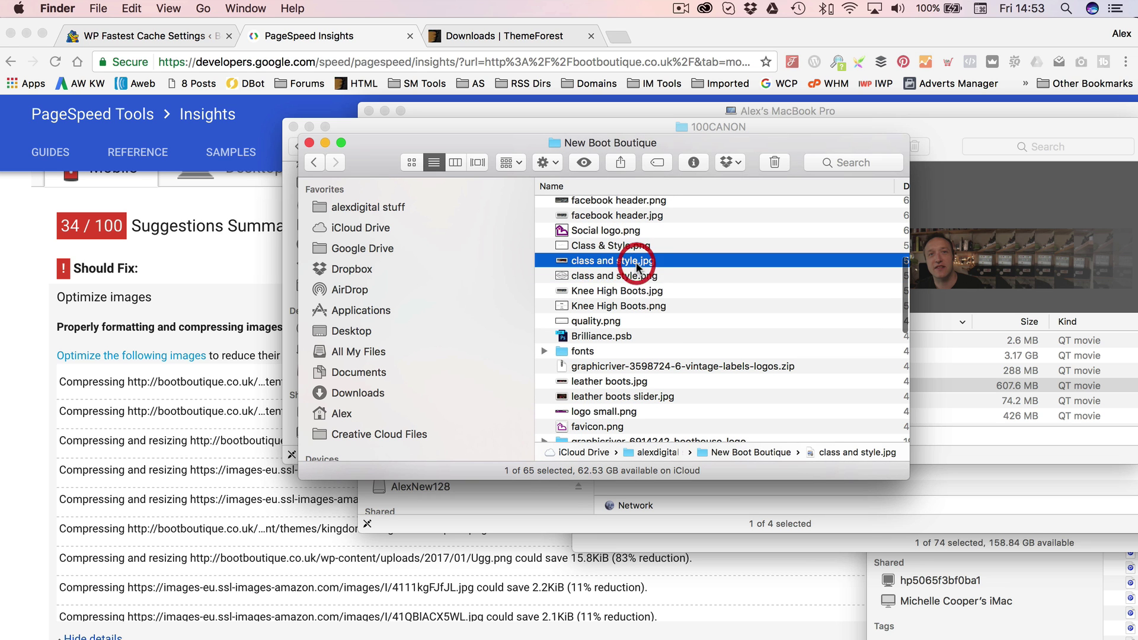
drag(633, 266, 631, 628)
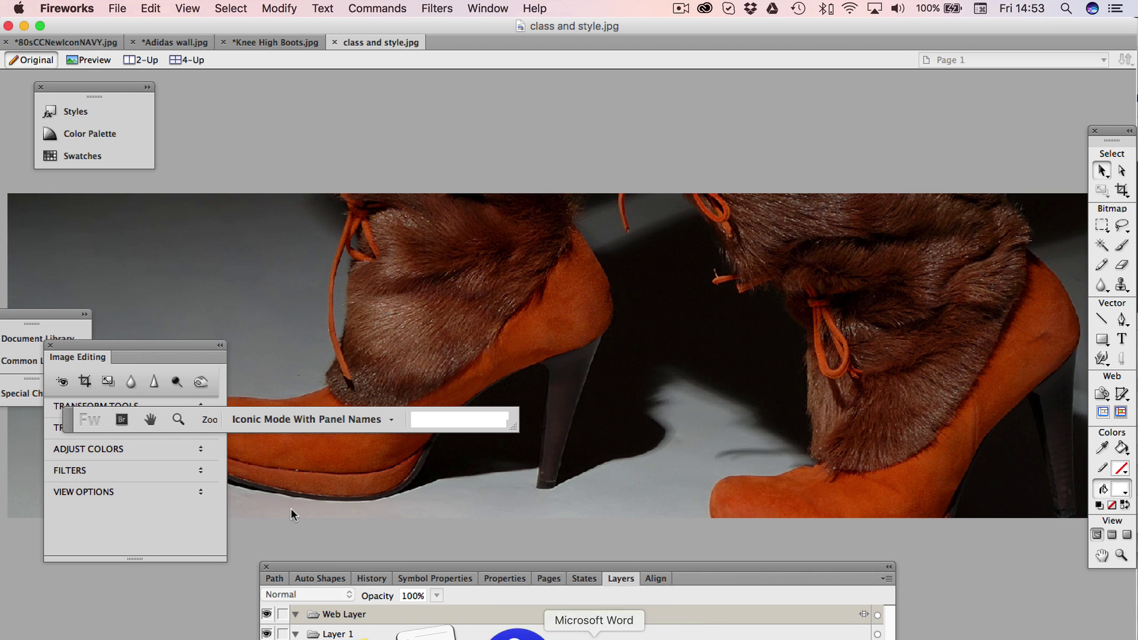
- In Image Preview, apply the JPEG - Better Quality preset and lower quality to 63%
click(113, 8)
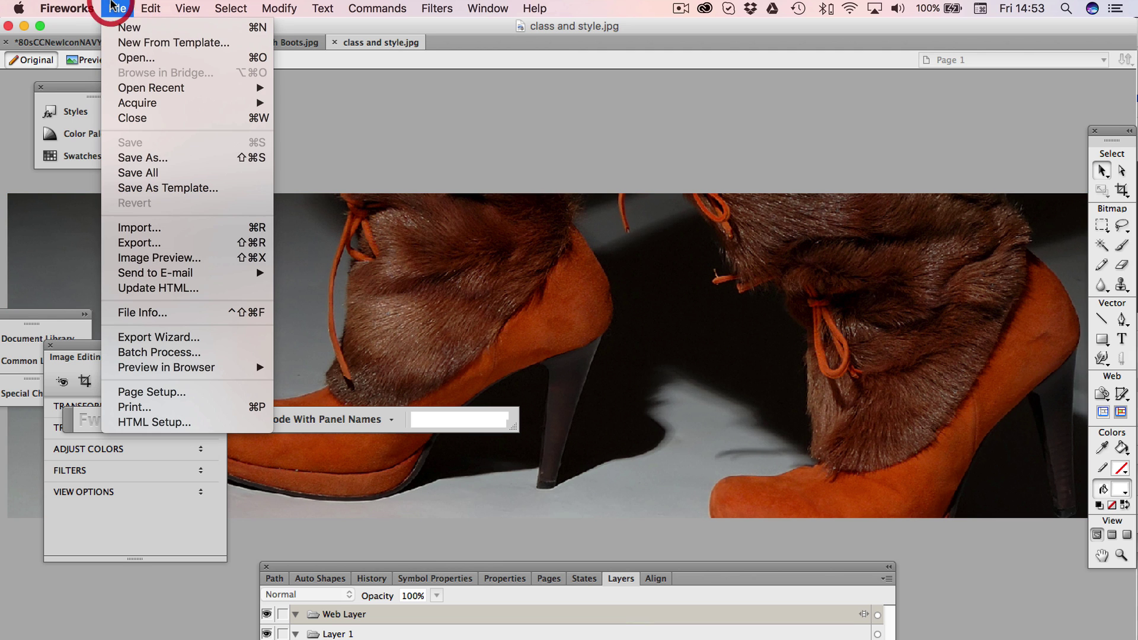
click(215, 254)
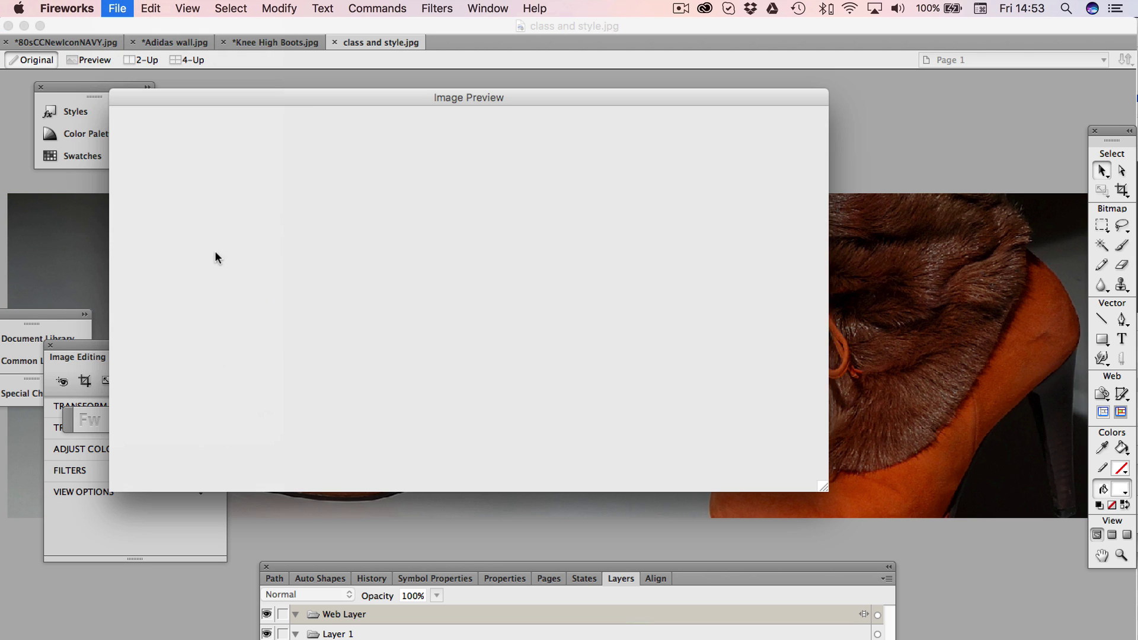
click(509, 135)
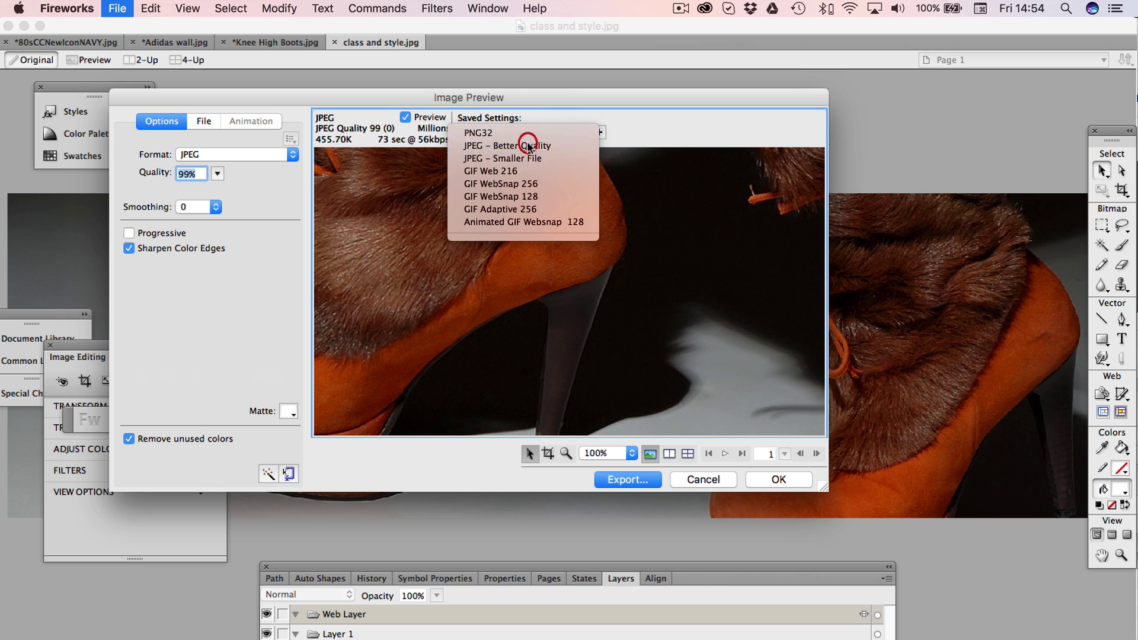
click(528, 145)
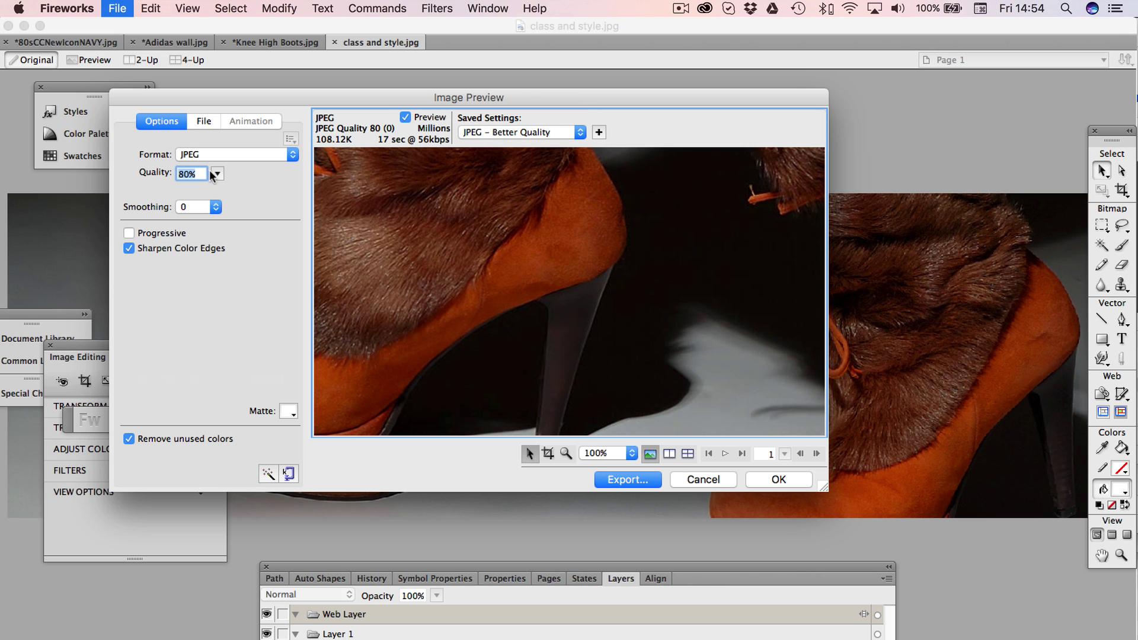
drag(216, 174, 216, 189)
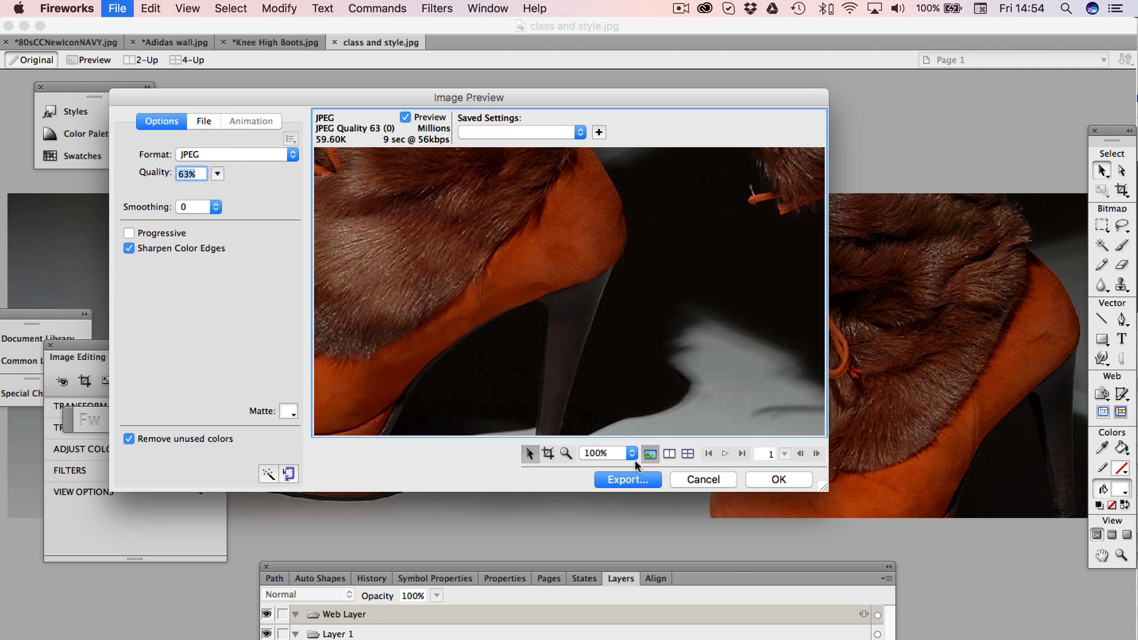
- Export the image as class and style Small File.jpg into New Boot Boutique
click(630, 479)
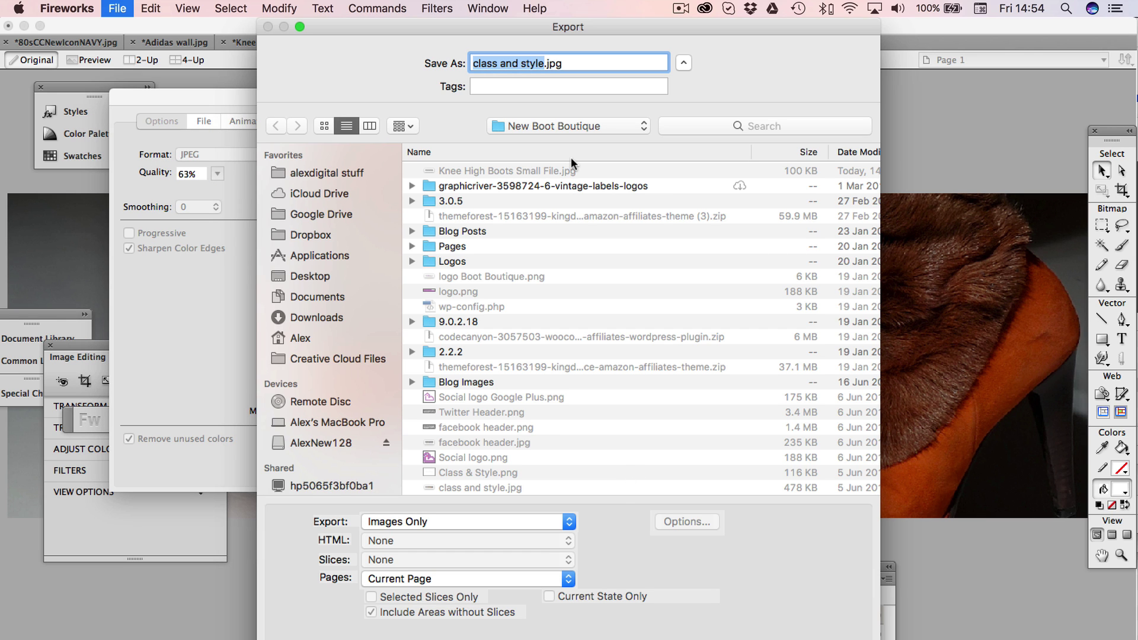
key(Right)
text(Sam)
key(BackSpace)
key(BackSpace)
text(mall File)
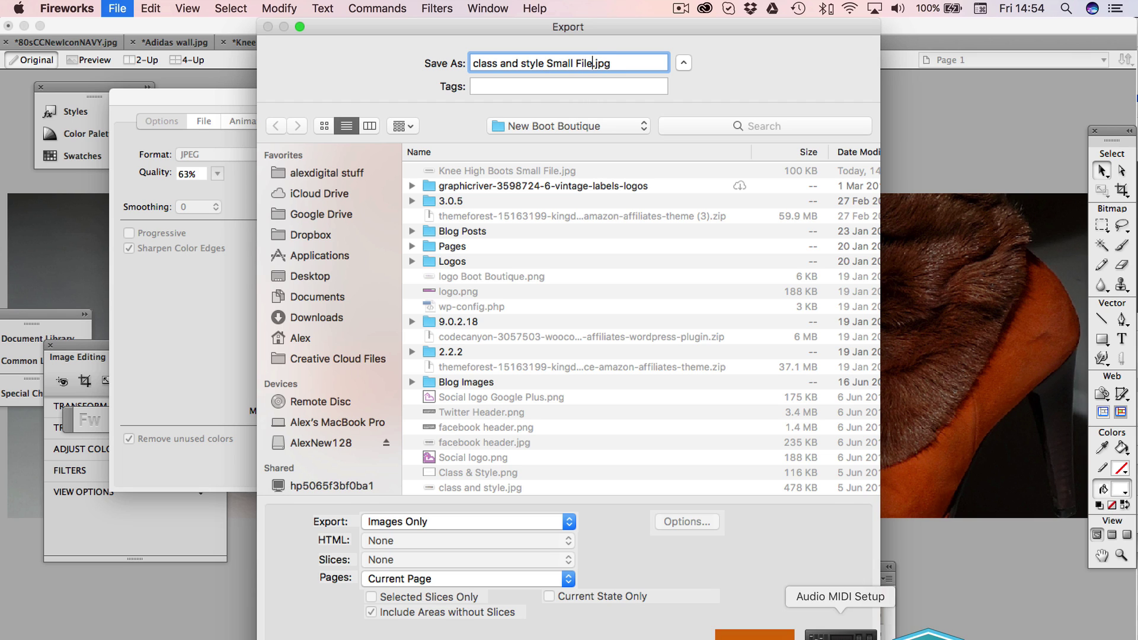
click(838, 620)
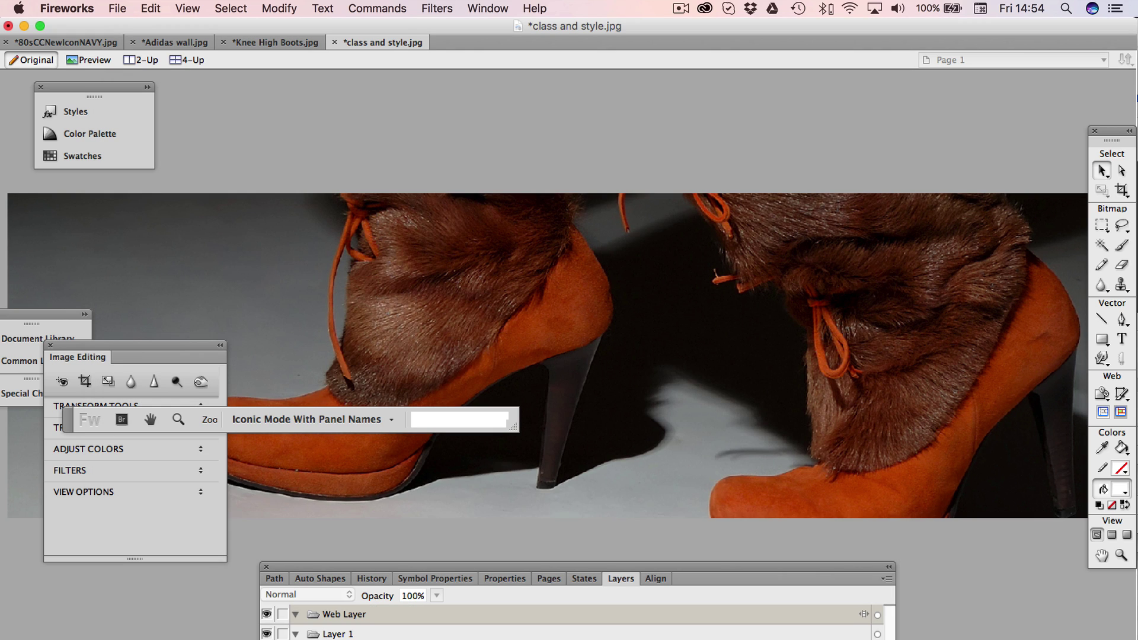
mouse_move(288, 635)
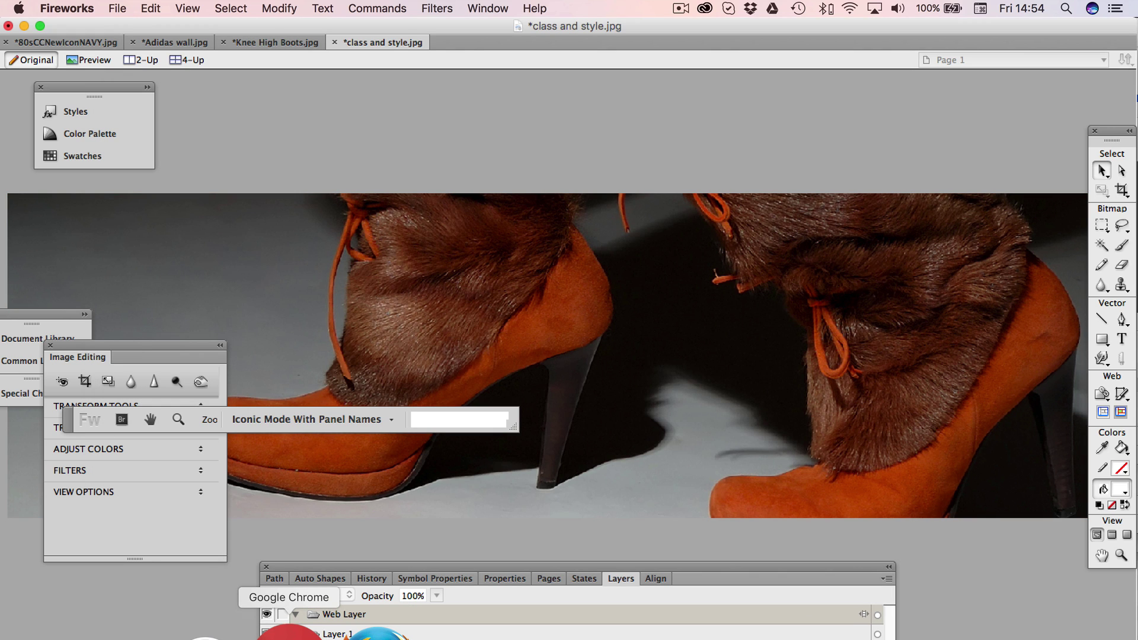
- Return to WordPress in Chrome and open the Slider Revolution plugin page
click(288, 636)
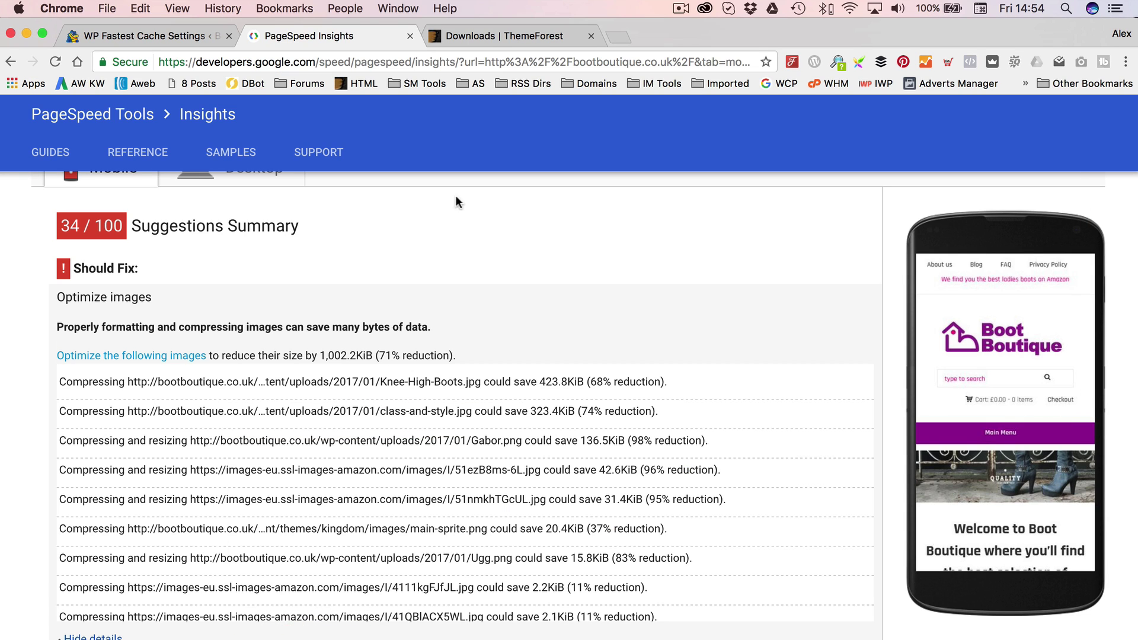
click(157, 32)
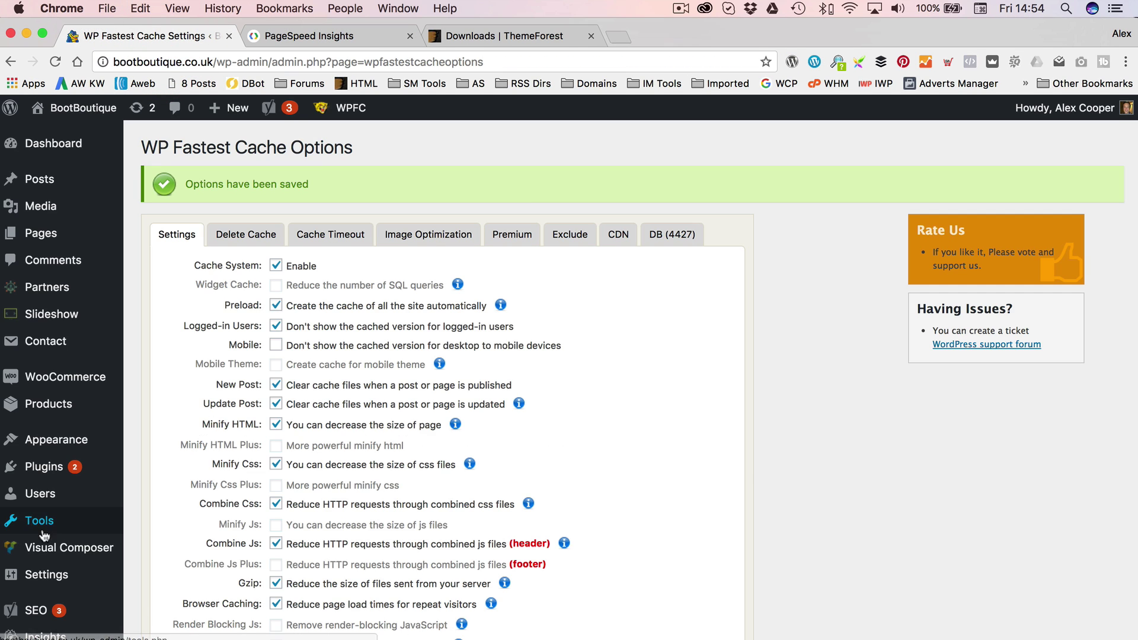
scroll(44, 500, down, 3)
click(176, 490)
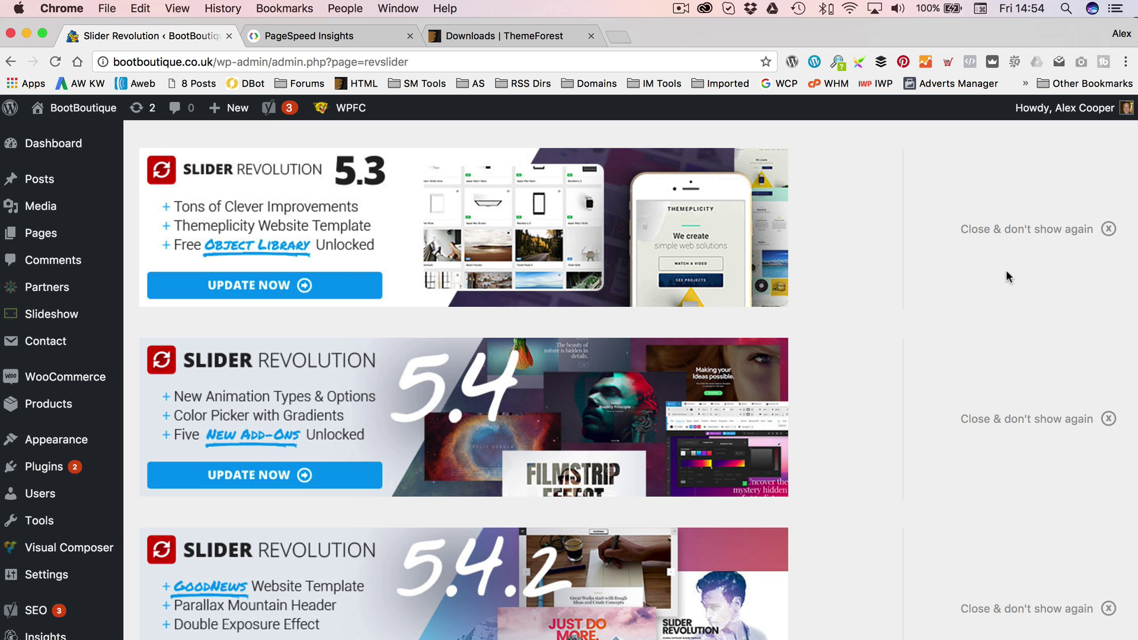
- Dismiss the 5.3, 5.4 and 5.4.2 update banners and open the Homepage slider for editing
click(1043, 231)
click(1043, 230)
click(1043, 230)
scroll(634, 218, down, 2)
mouse_move(284, 279)
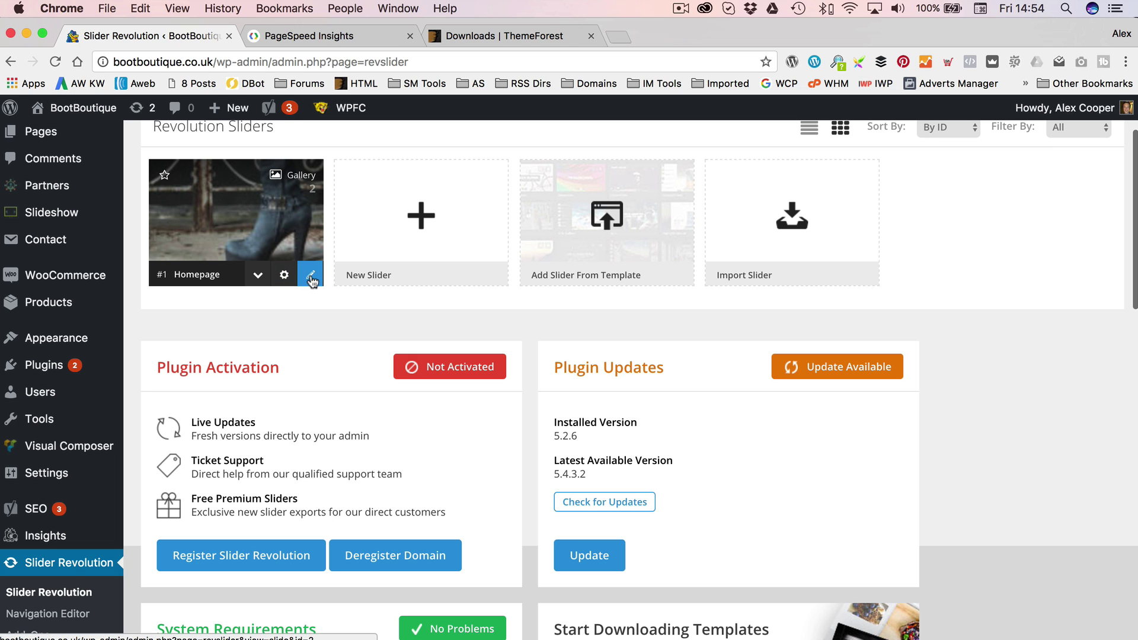
click(310, 278)
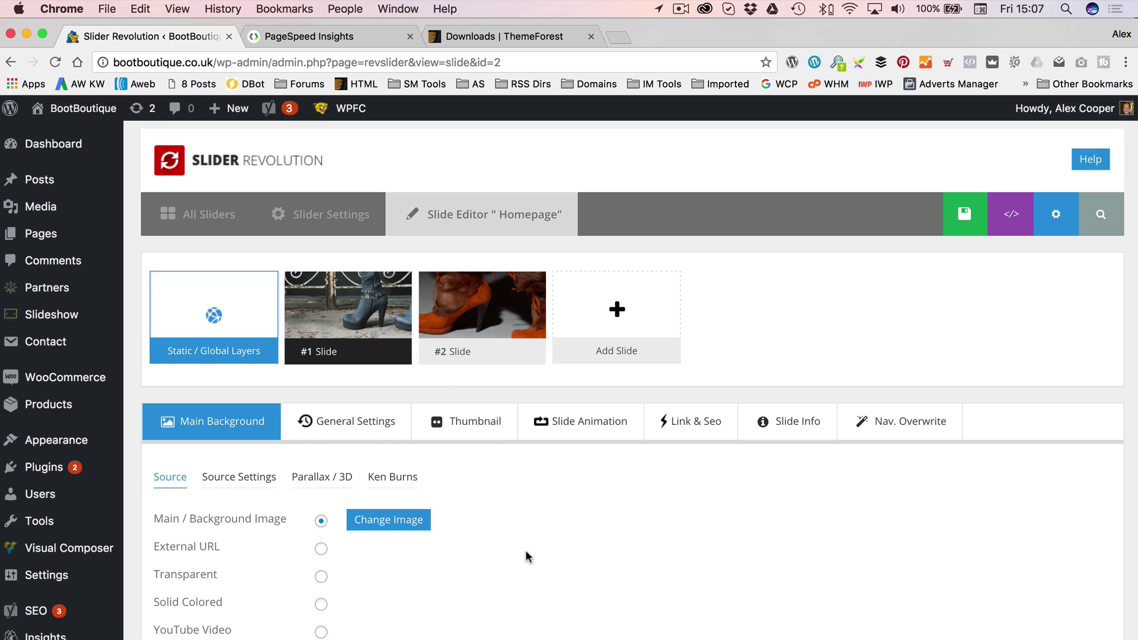
scroll(551, 474, down, 1)
- Upload Knee High Boots Small File.jpg as slide 1's background image and save the slide
scroll(565, 453, down, 2)
click(404, 363)
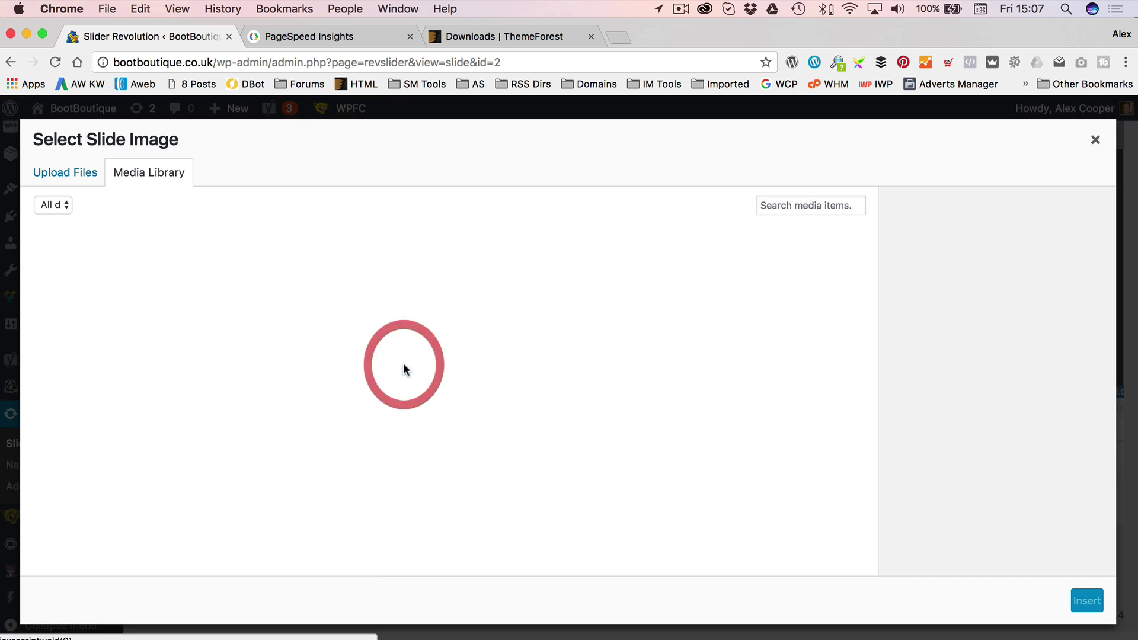
click(74, 172)
click(575, 388)
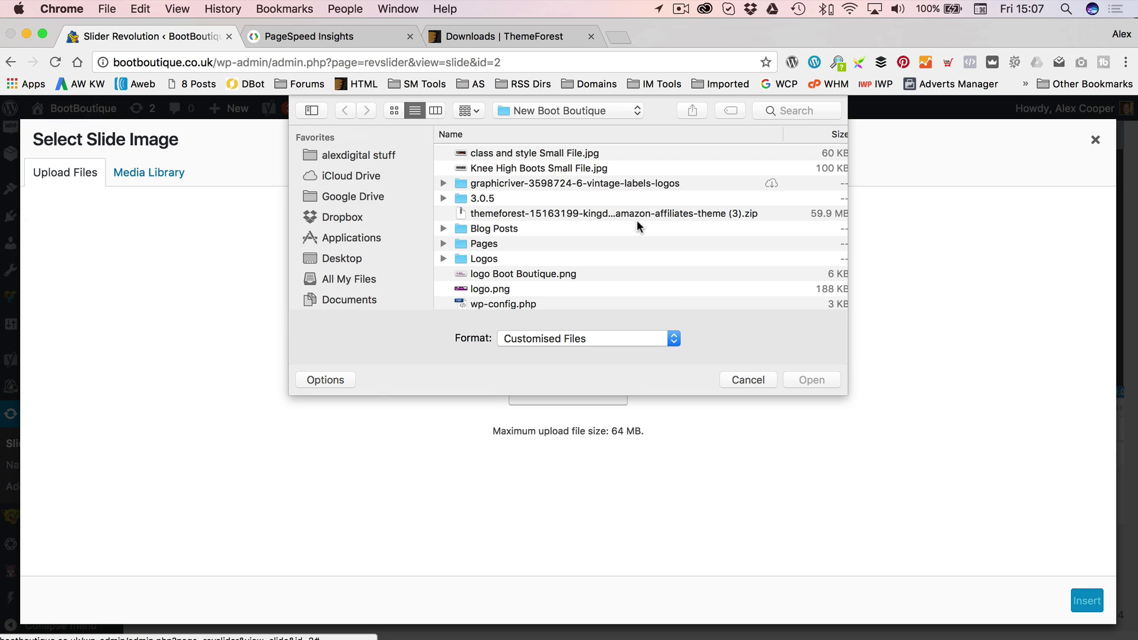
double_click(564, 168)
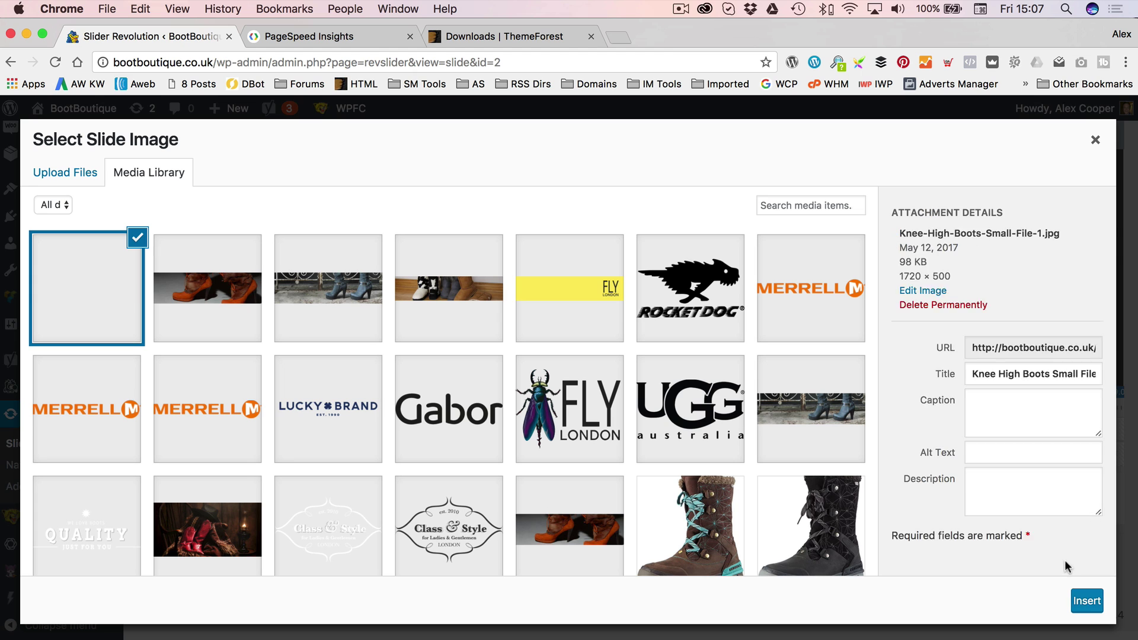
right_click(1088, 600)
click(1041, 299)
click(1089, 600)
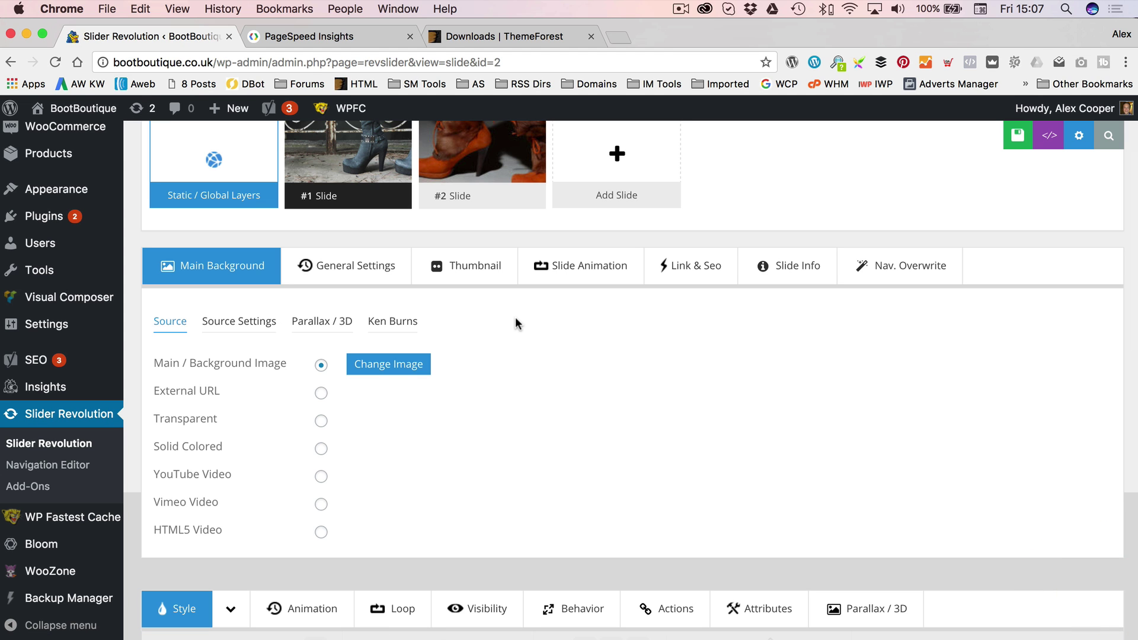
scroll(515, 323, up, 3)
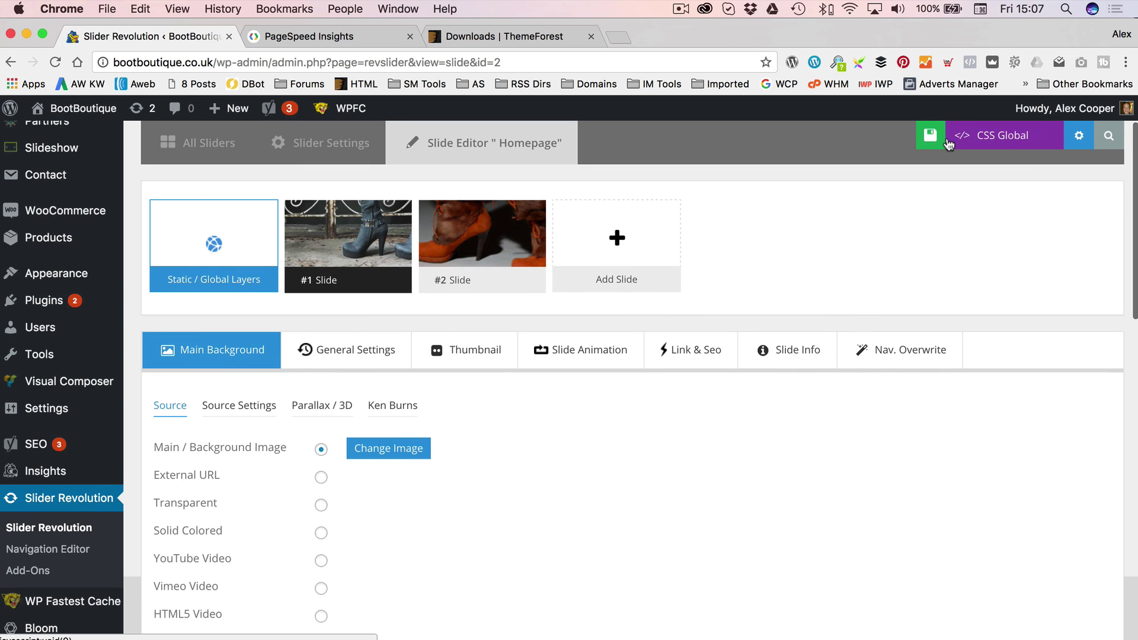
click(942, 138)
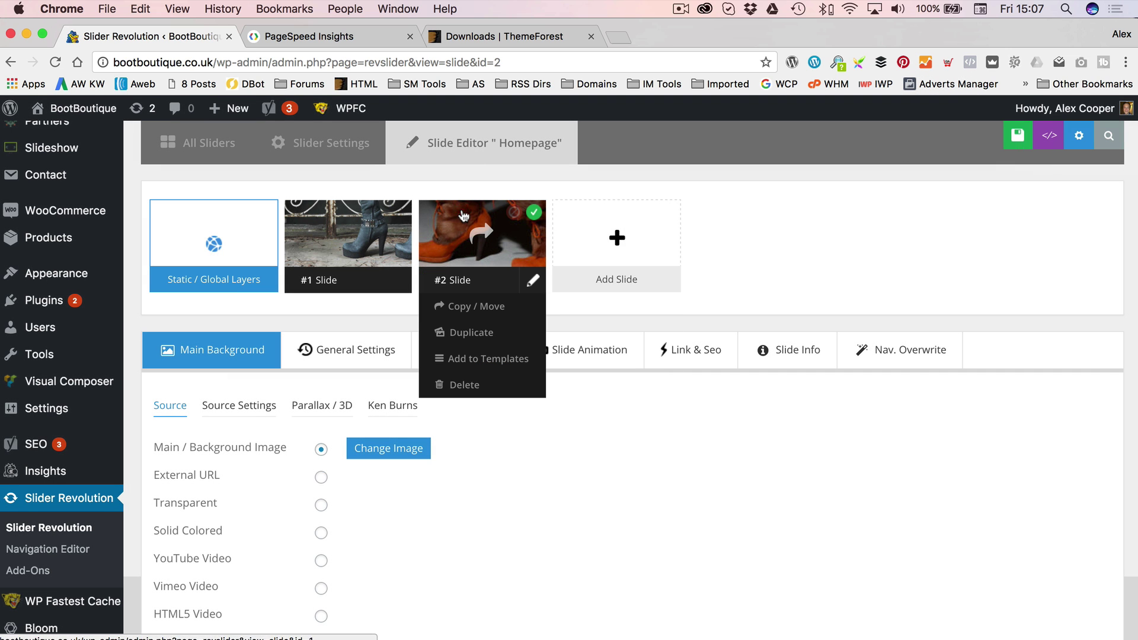
- Upload class and style Small File.jpg as slide 2's background image and save the slide
click(463, 215)
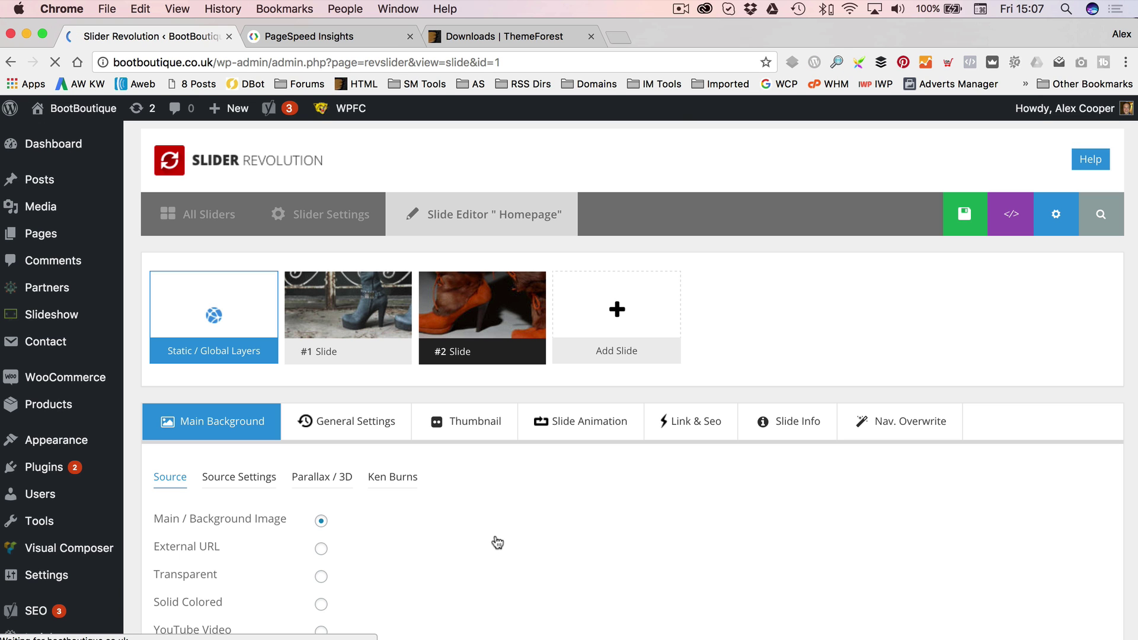
click(386, 524)
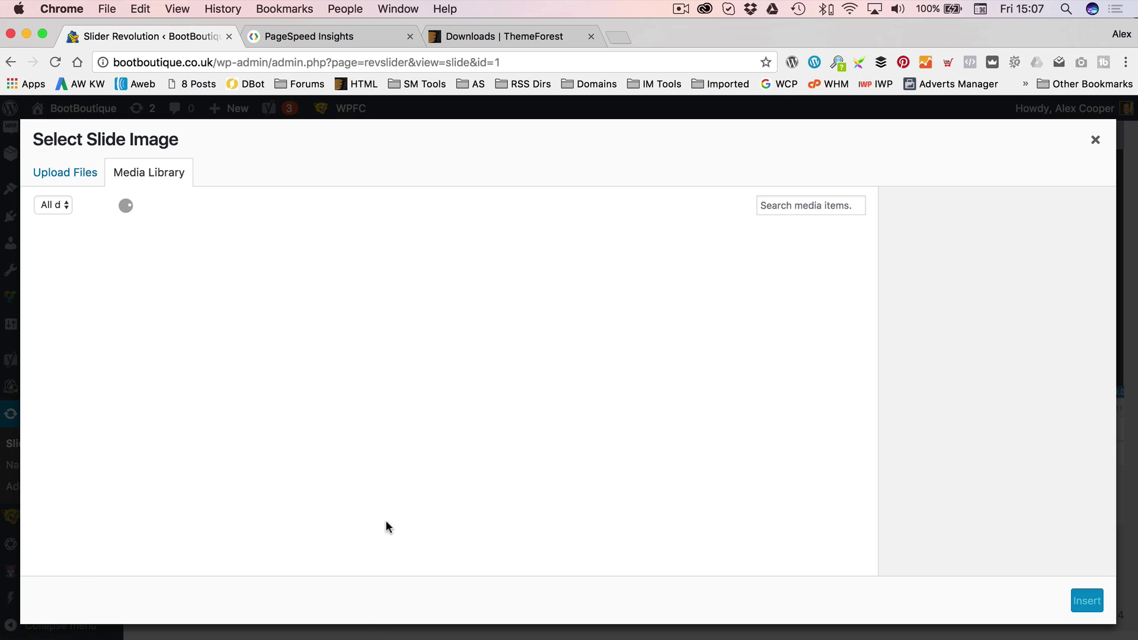
click(69, 172)
click(570, 394)
double_click(554, 152)
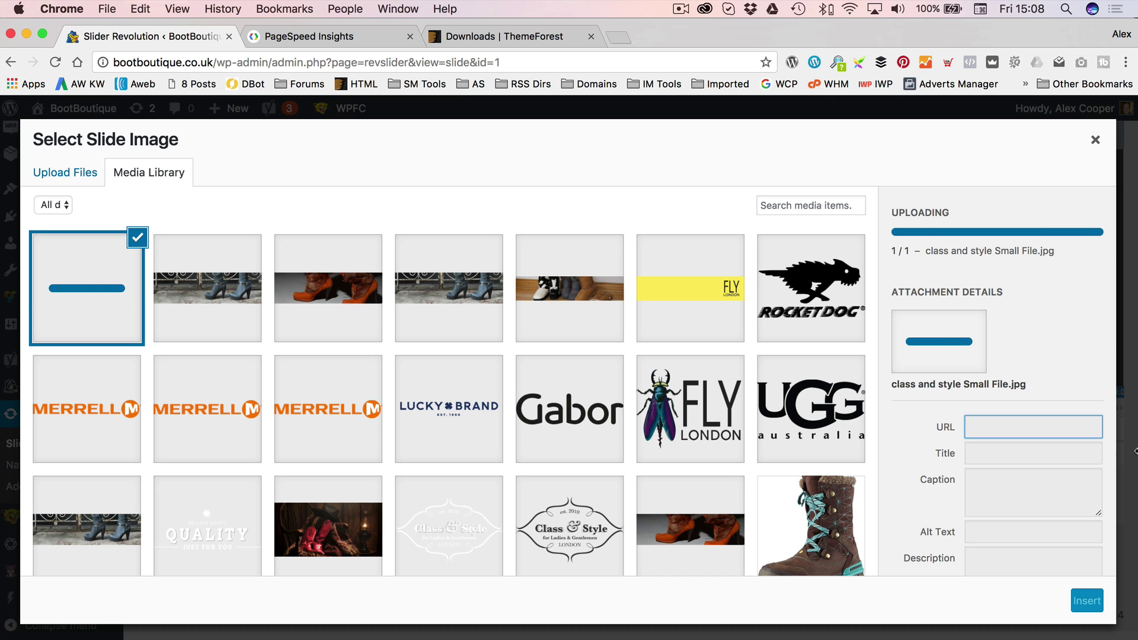
right_click(1087, 600)
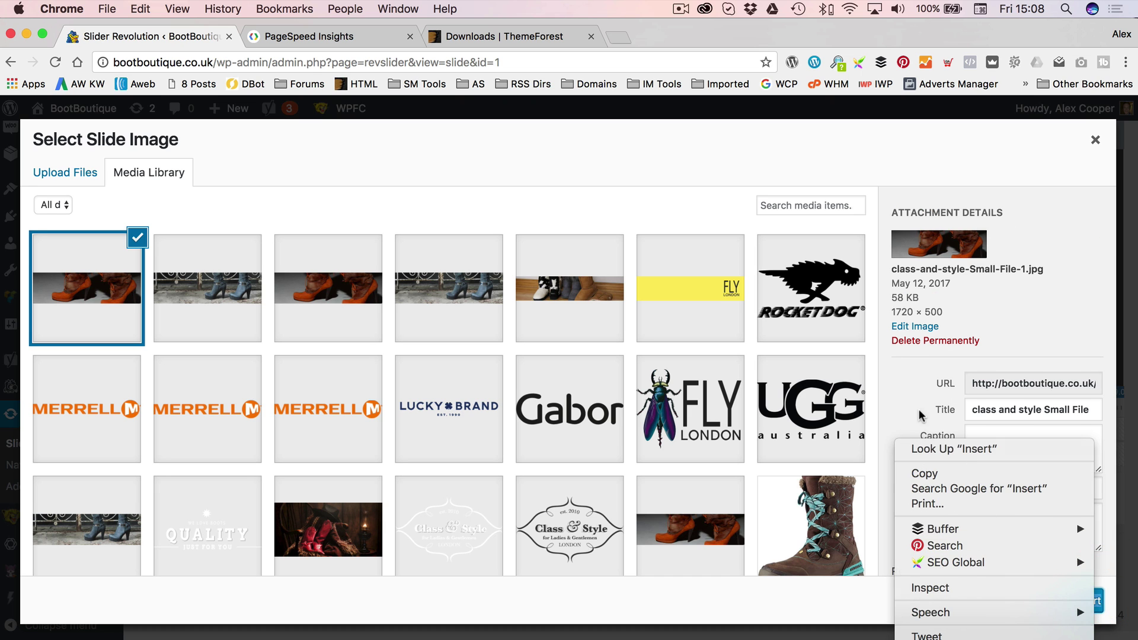
click(918, 413)
click(1087, 600)
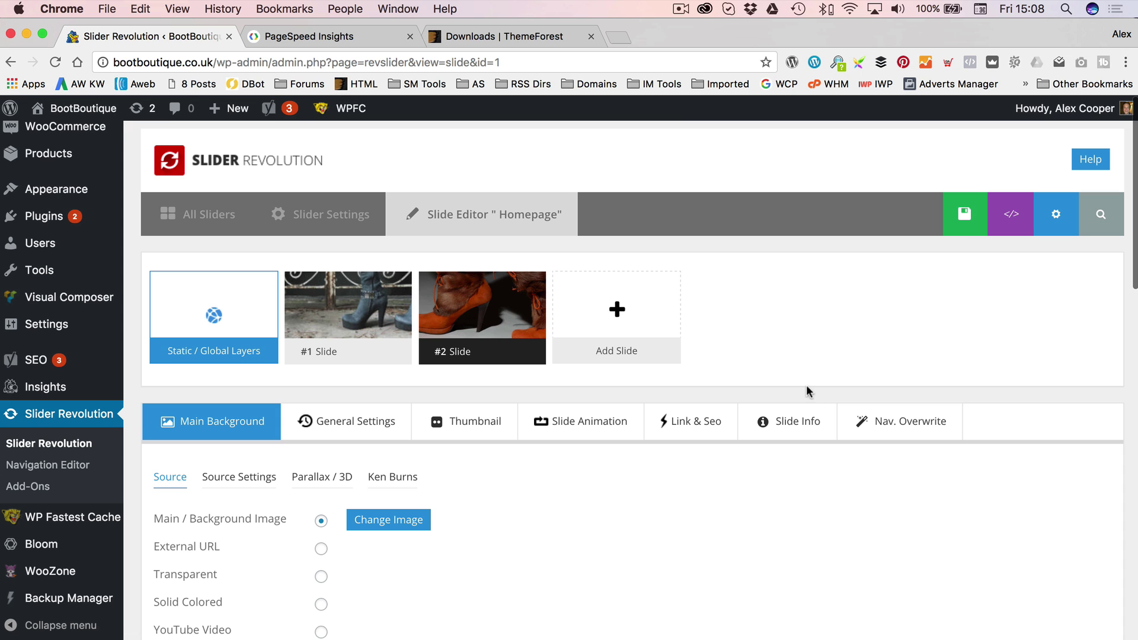
click(944, 221)
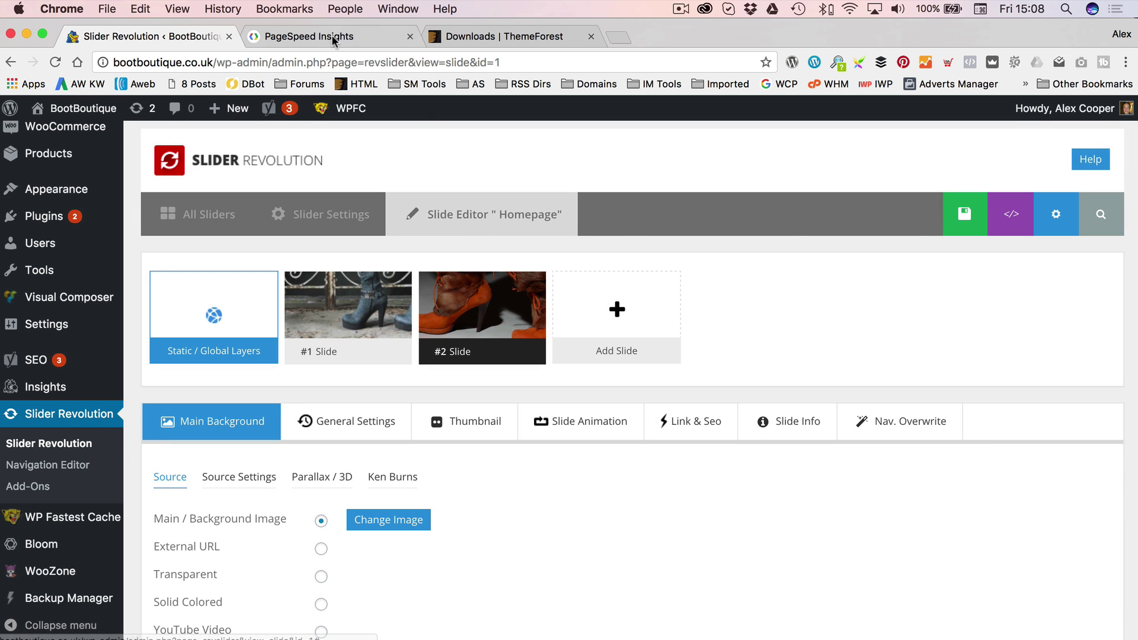
- Re-test bootboutique.co.uk in PageSpeed Insights (mobile 35 to 47), then load wpengine.com in a new tab
click(328, 36)
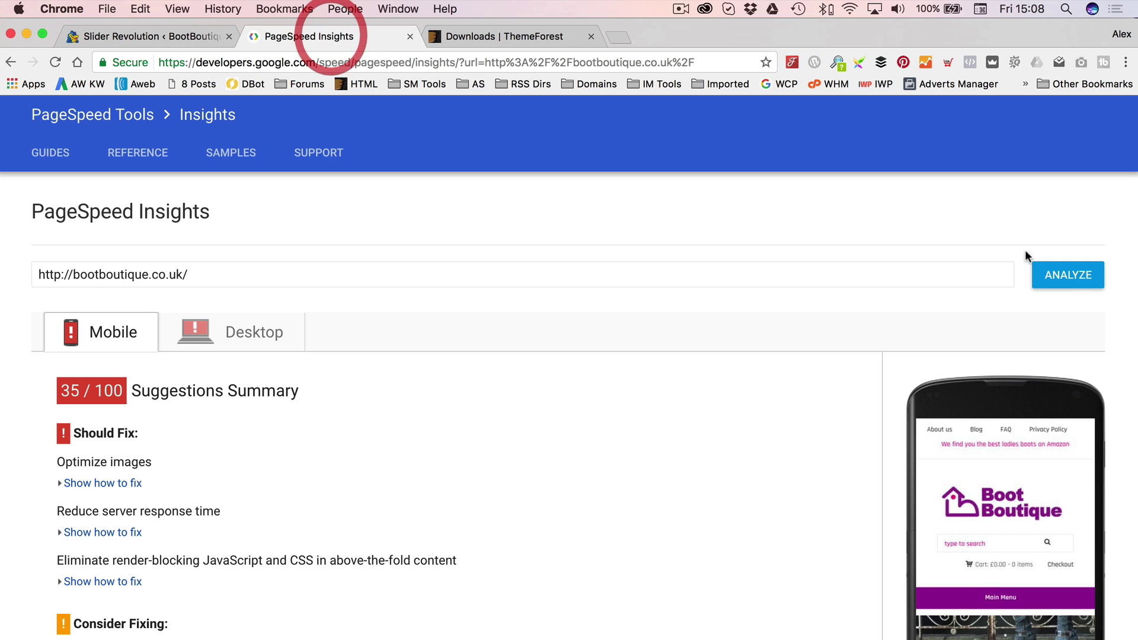
click(1075, 278)
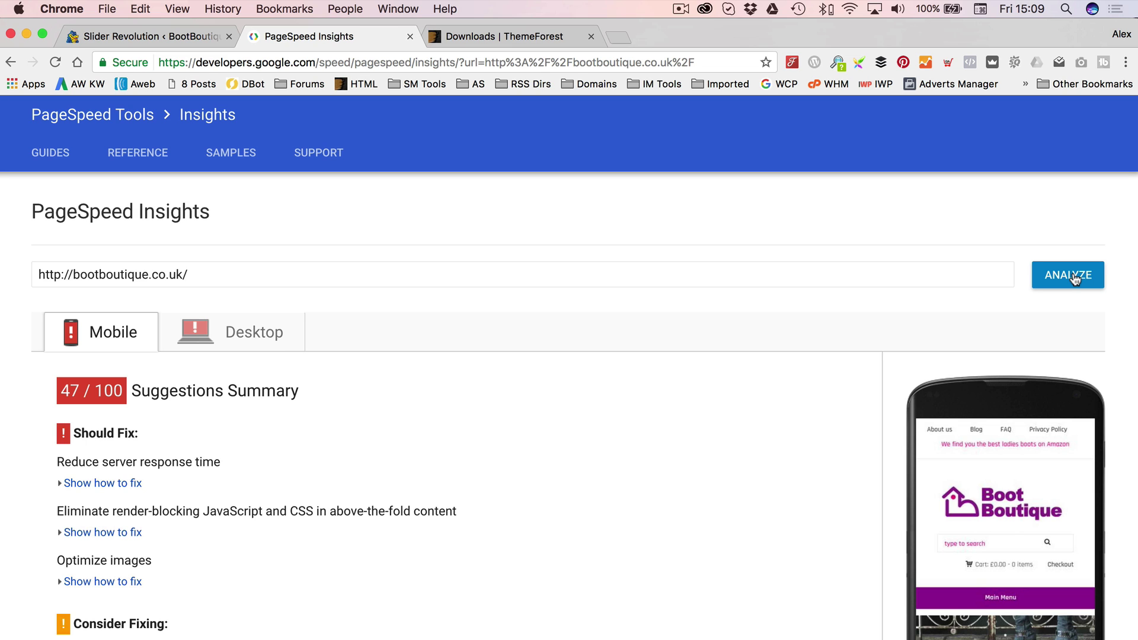
key(super+t)
text(wpe)
key(Return)
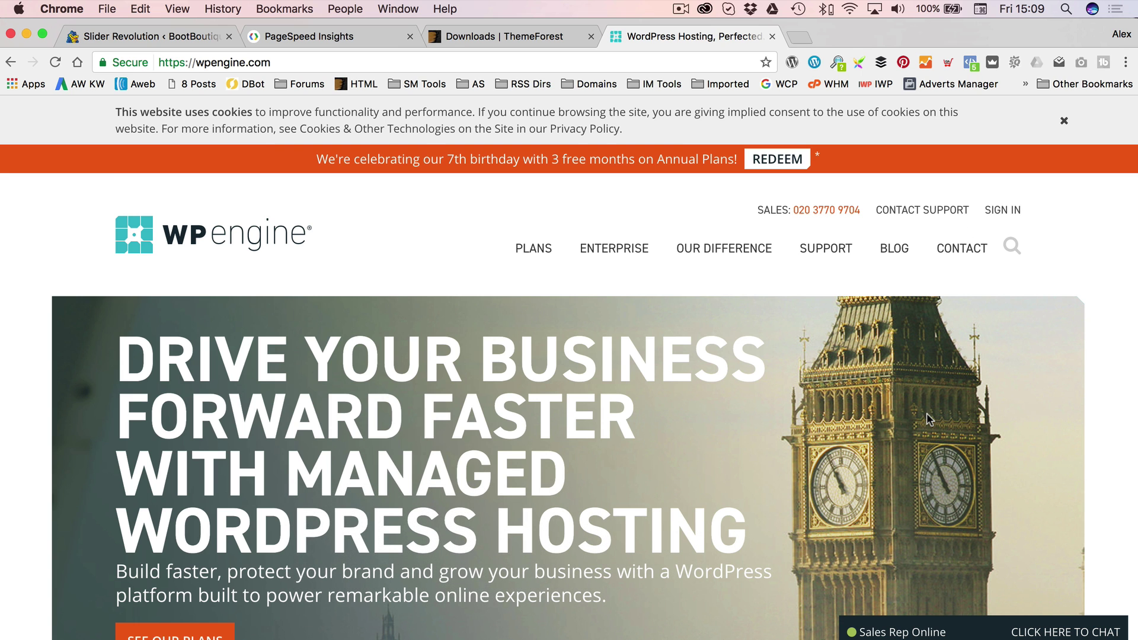
- Review WP Engine's plans ($29/mo Personal, $99/mo Professional), then return to the Slider Revolution editor
click(521, 249)
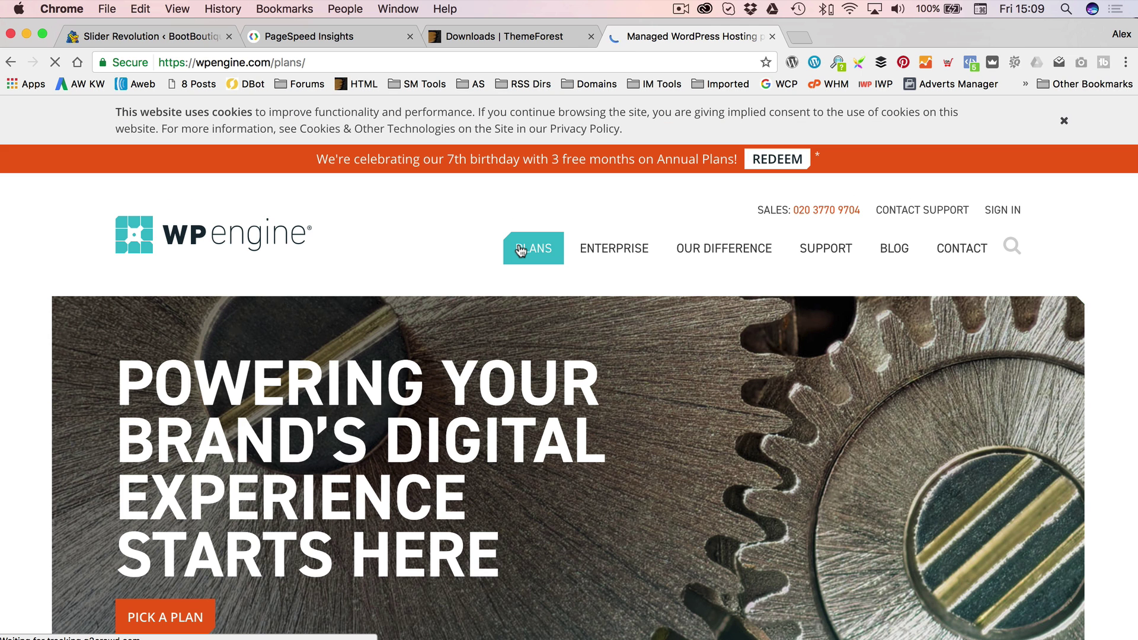
scroll(520, 250, down, 20)
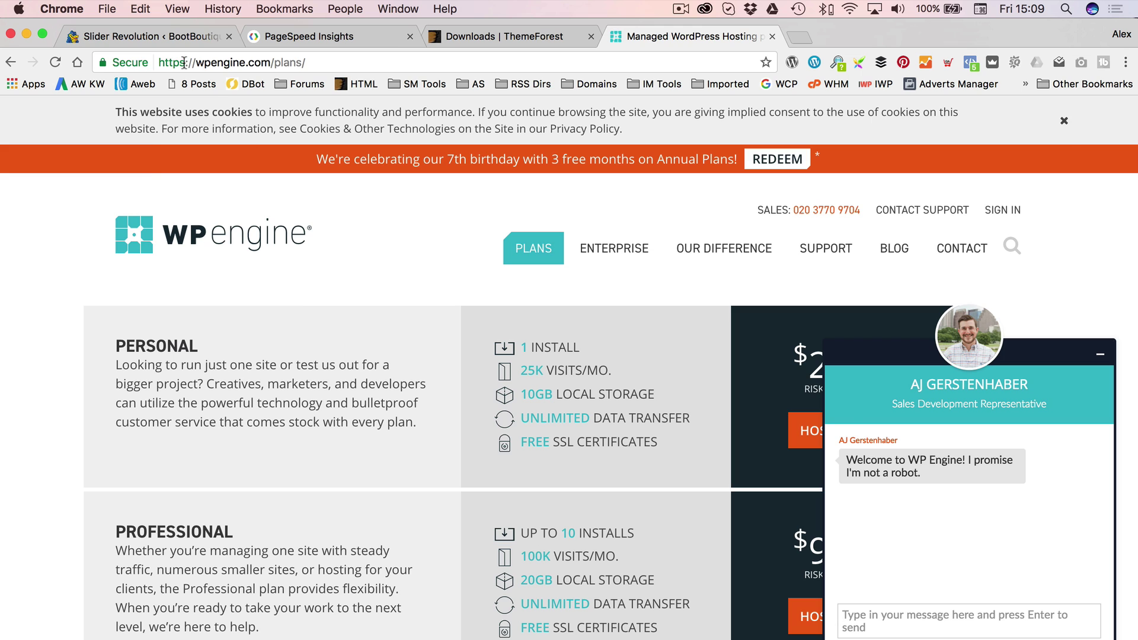
click(169, 36)
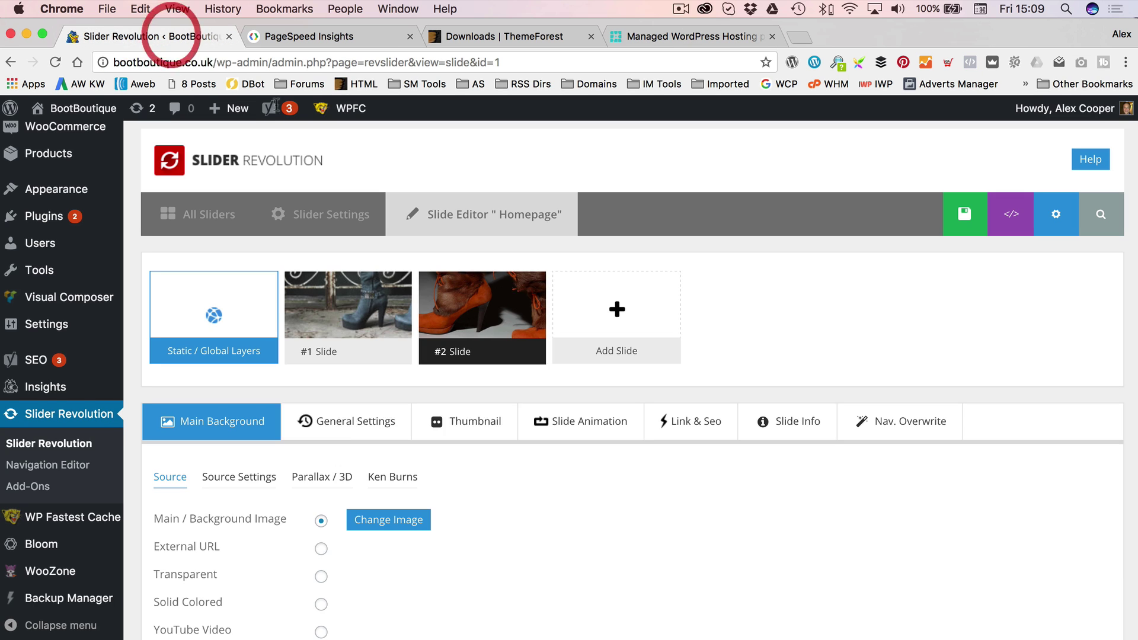
- Read PageSpeed's mobile fix details for render-blocking JavaScript and CSS
click(317, 36)
scroll(544, 419, down, 3)
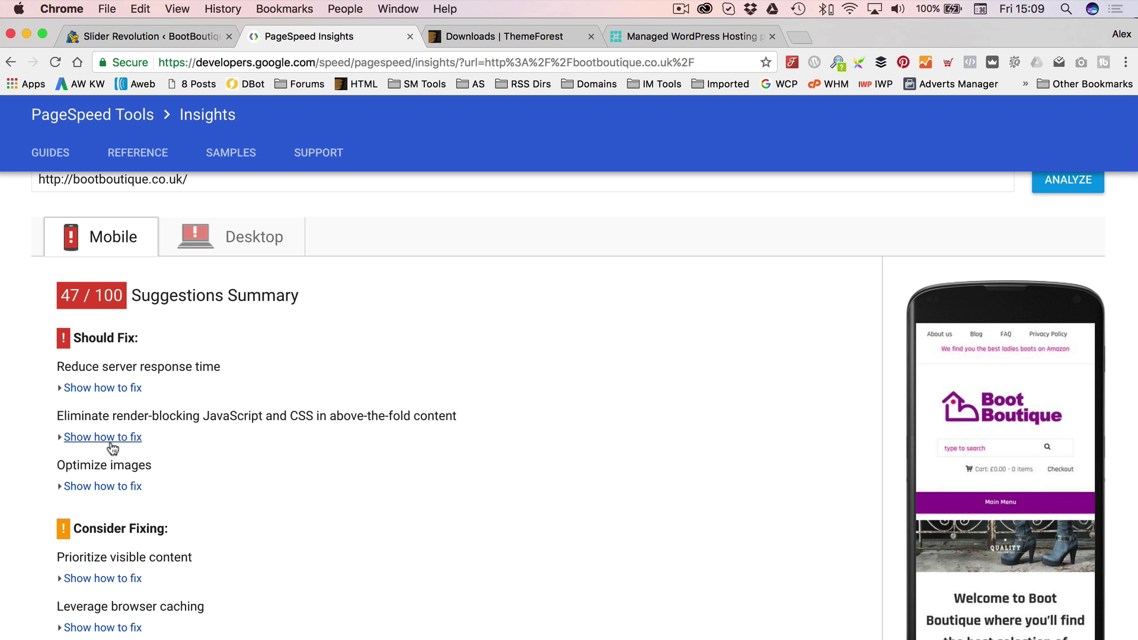
click(109, 438)
scroll(413, 390, down, 2)
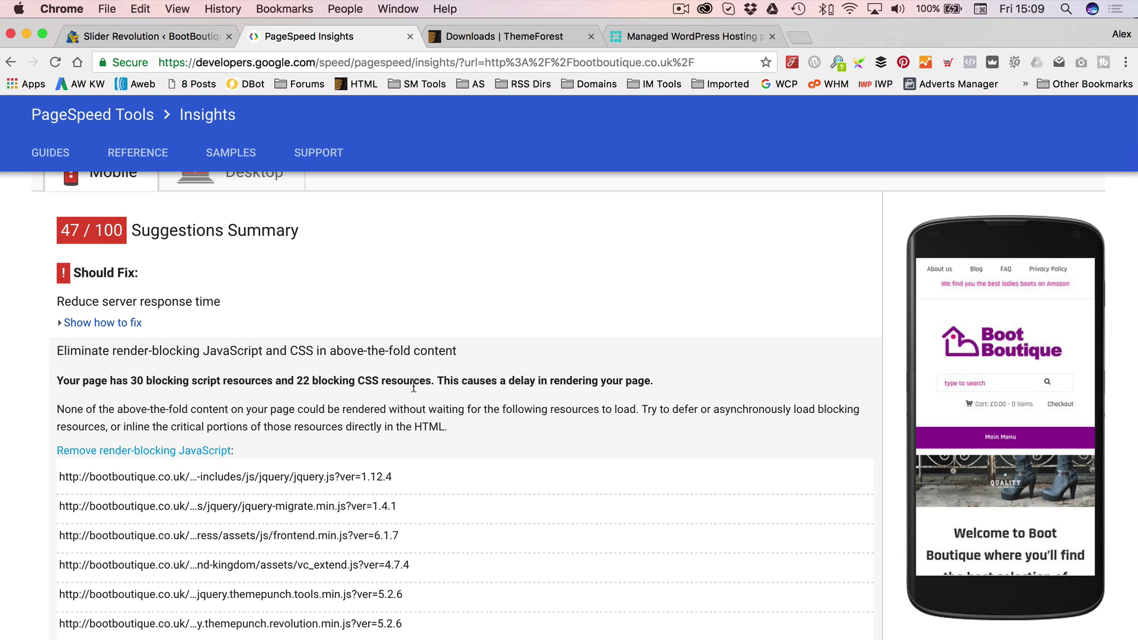
scroll(413, 386, down, 3)
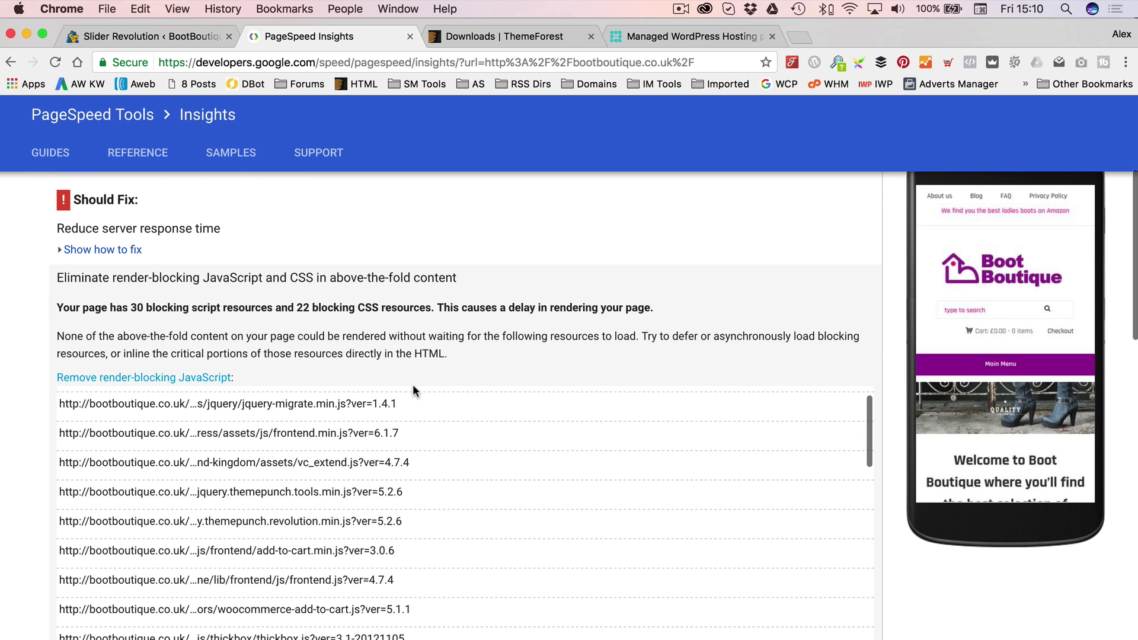
scroll(413, 386, up, 1)
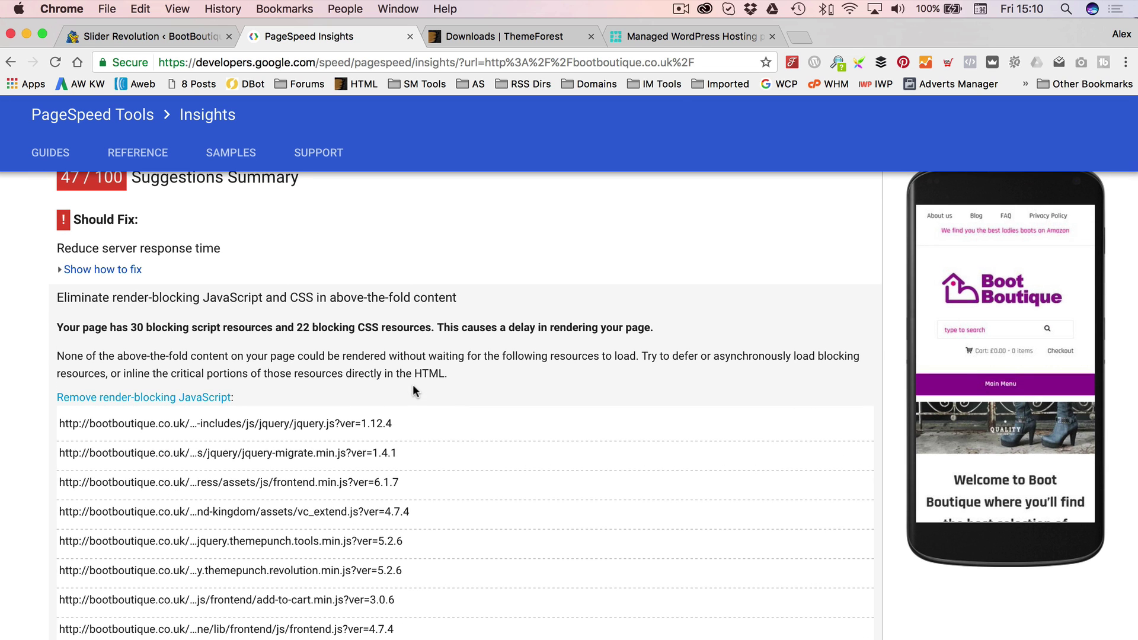
scroll(412, 385, down, 10)
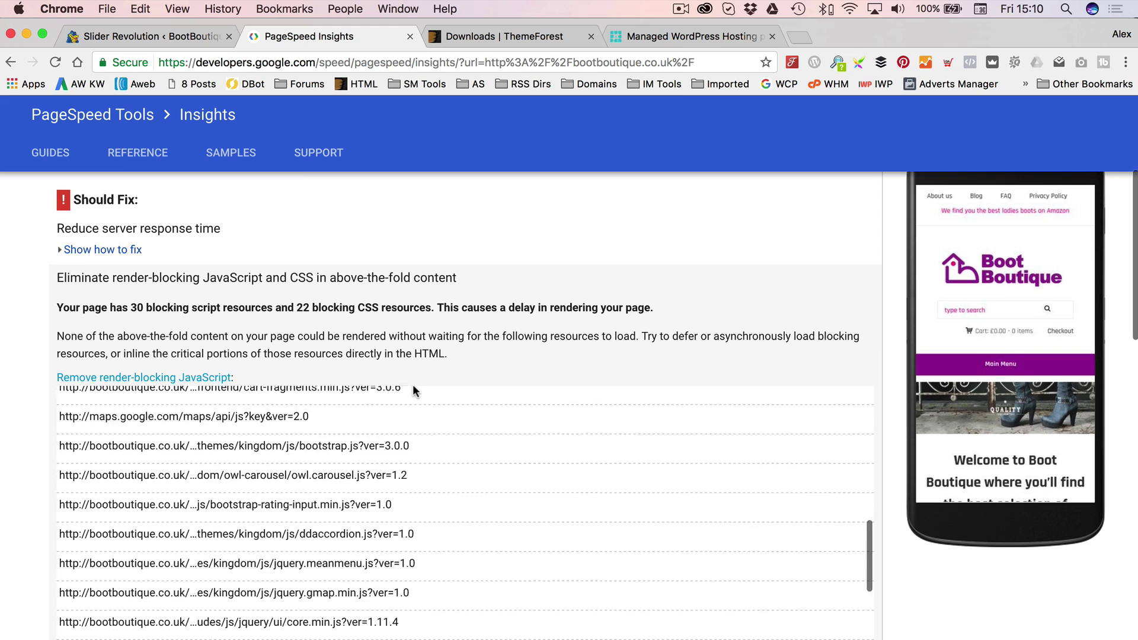
scroll(52, 354, down, 15)
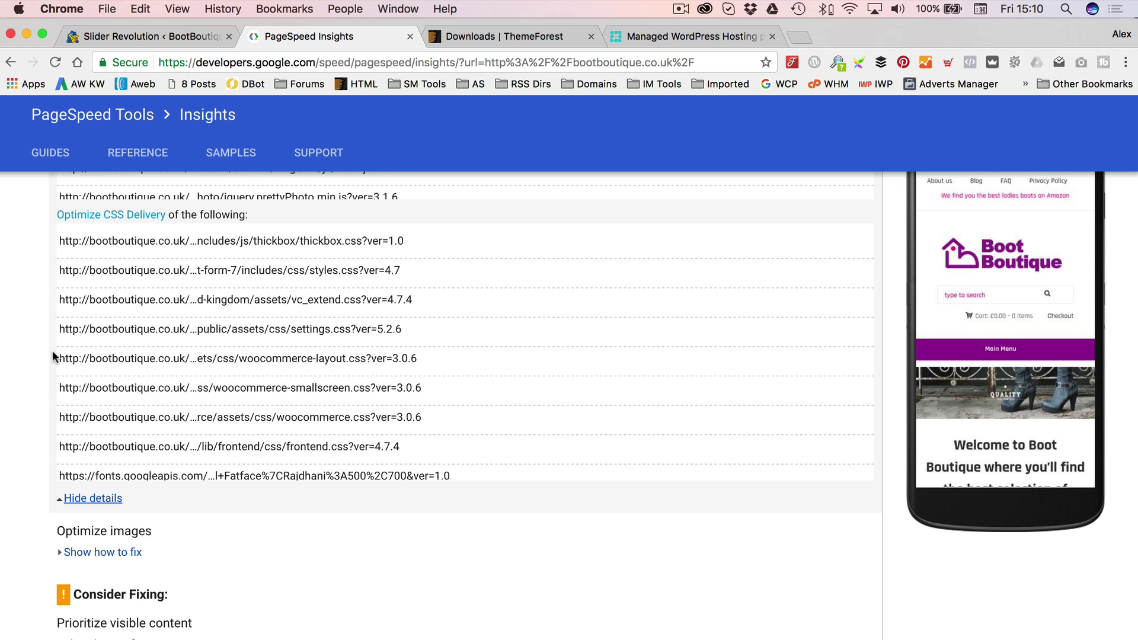
scroll(53, 355, up, 15)
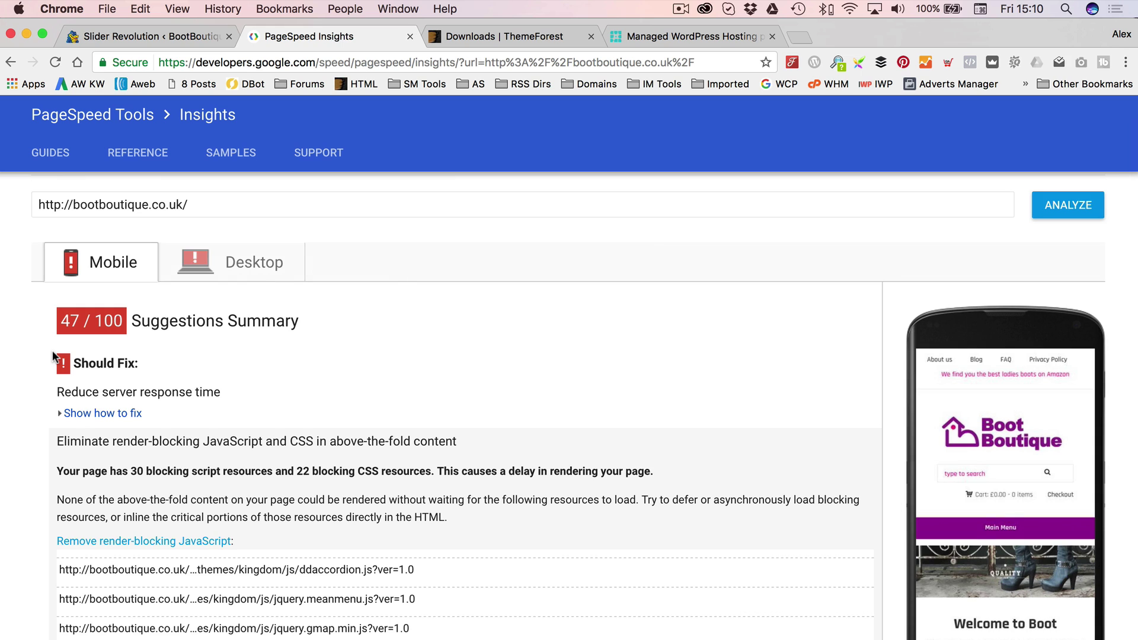
- Check the desktop results and list the images that need optimising
click(258, 267)
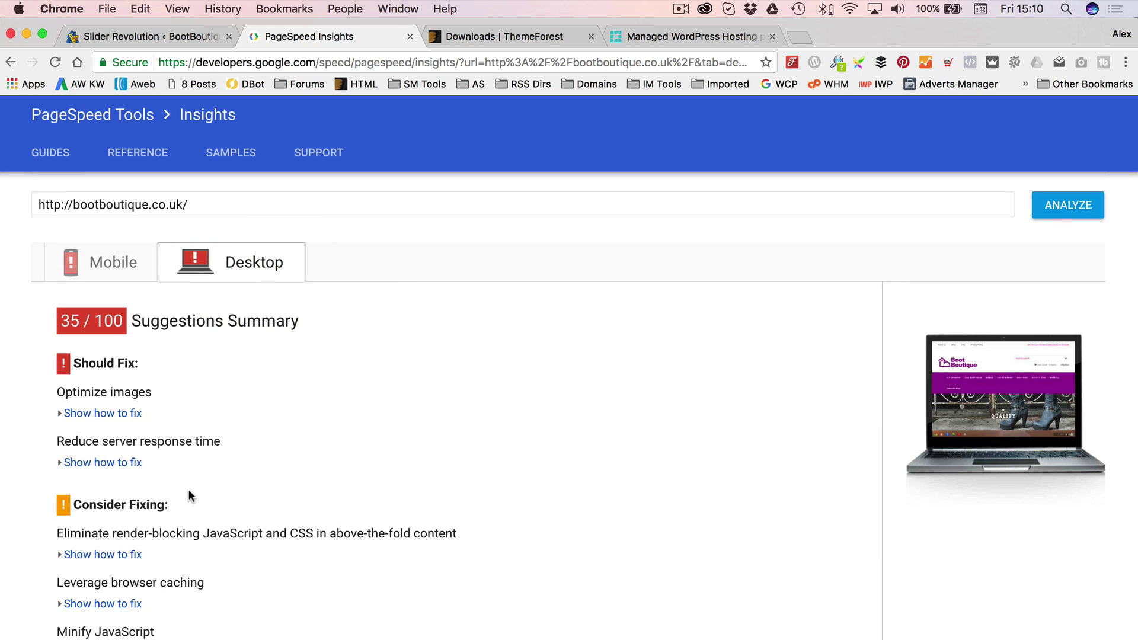
scroll(244, 429, down, 1)
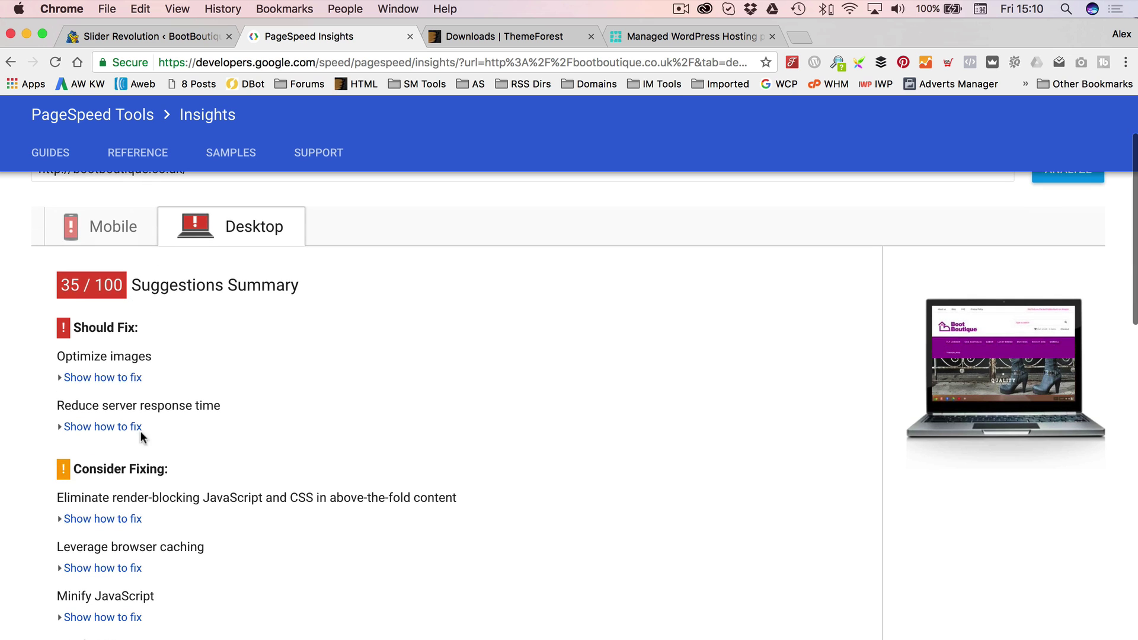
click(121, 377)
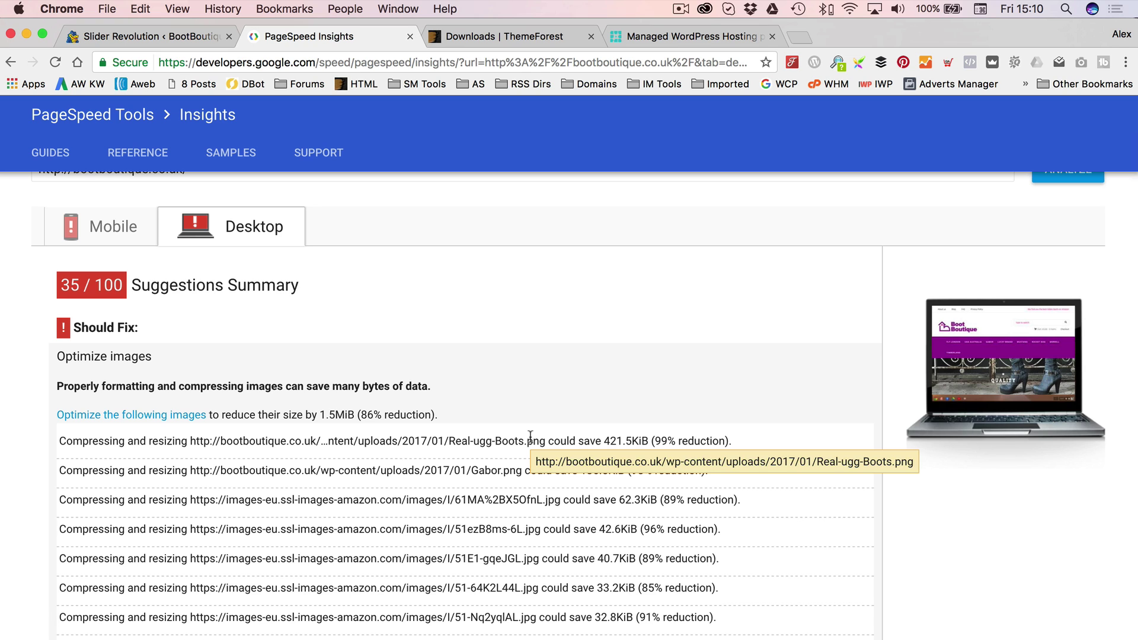
- Review mobile server response time details, collapse the CSS delivery list, and return to the slide editor
click(111, 242)
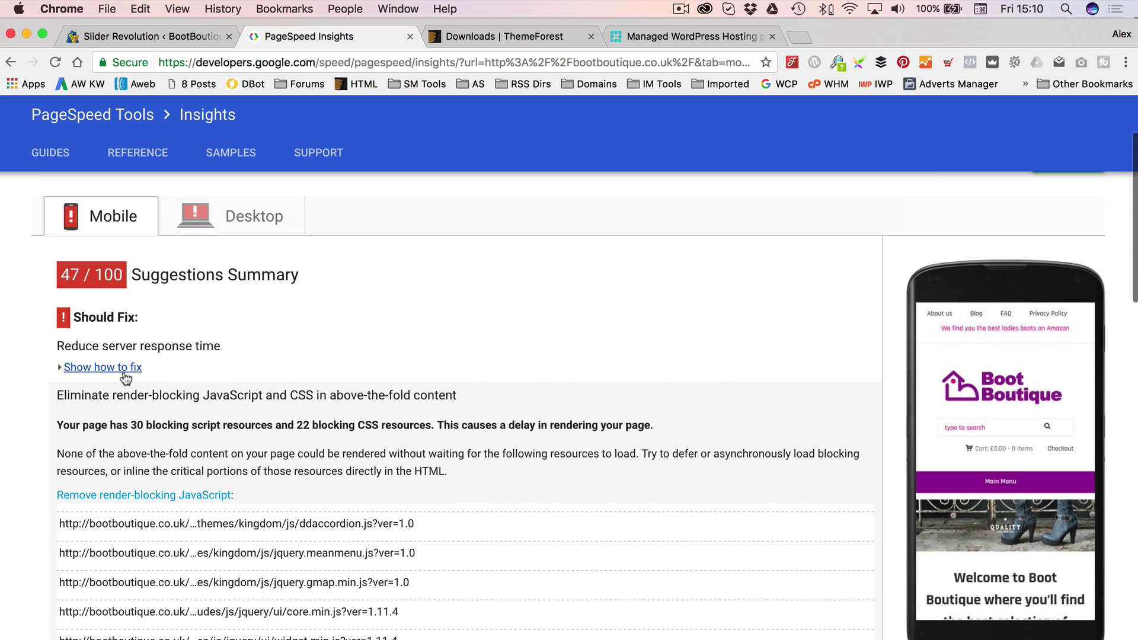
click(122, 370)
click(88, 417)
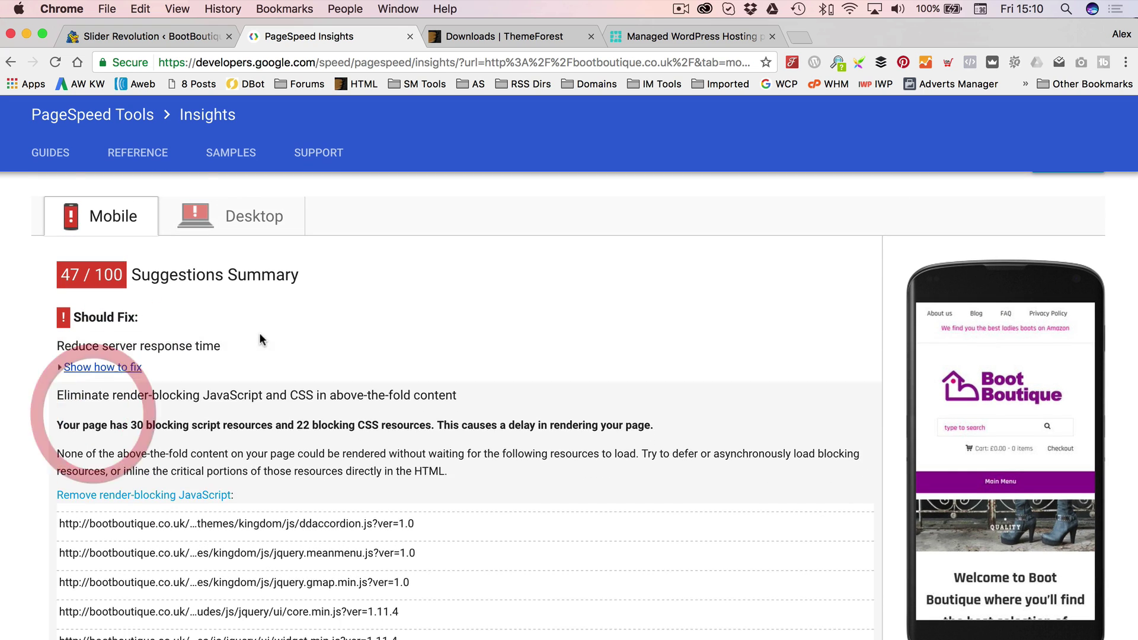
scroll(258, 333, down, 15)
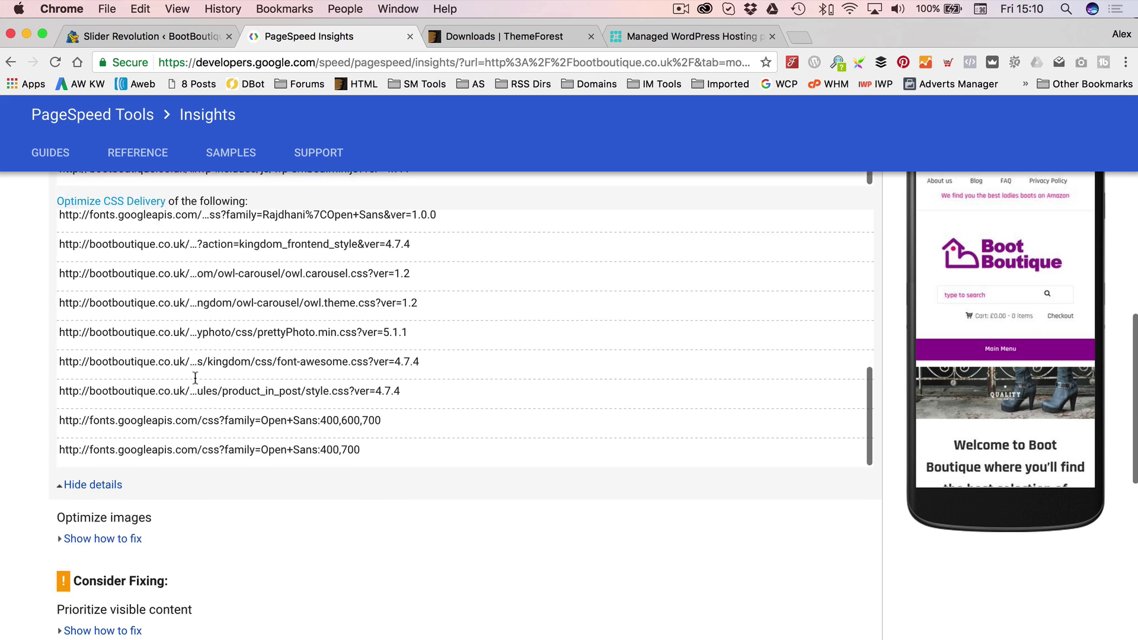
click(67, 458)
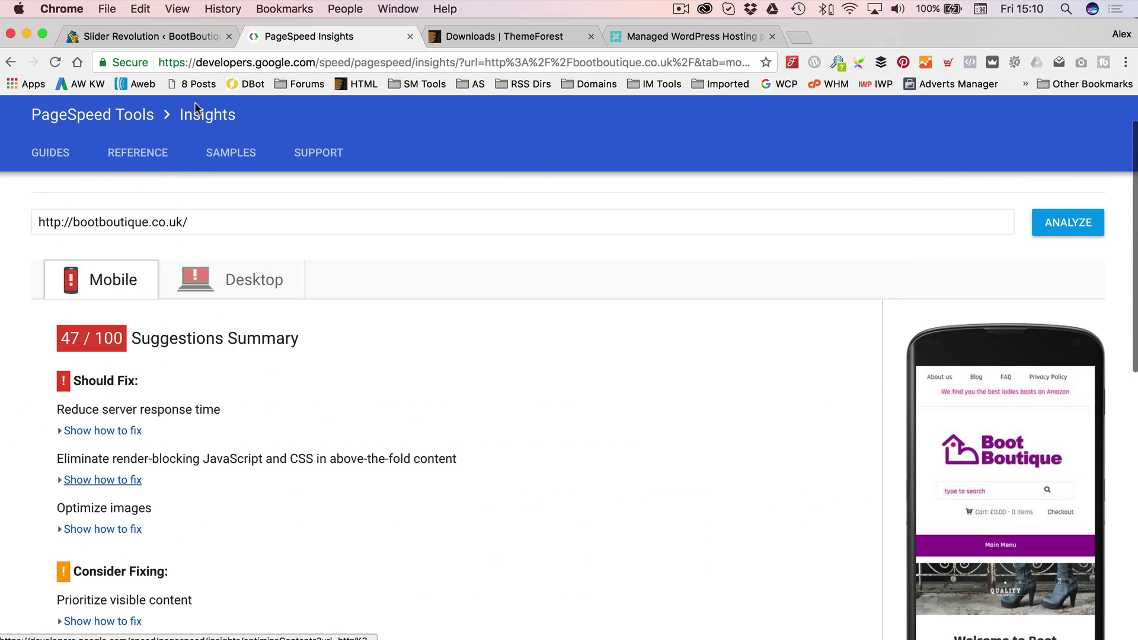
click(145, 42)
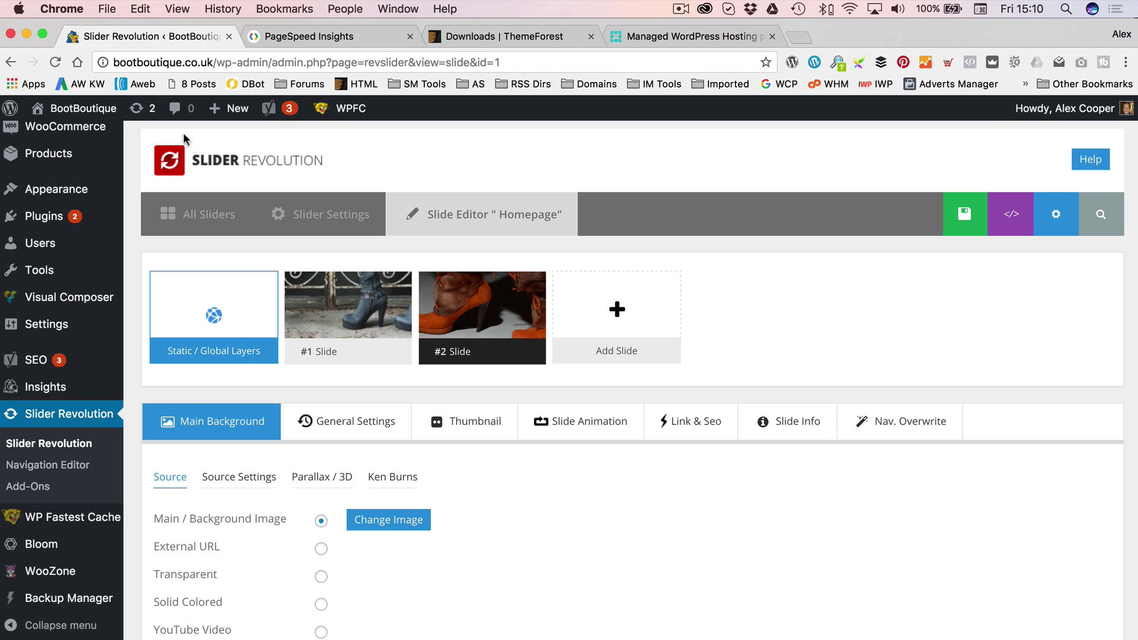
- Log out of the WordPress dashboard and go back to the Boot Boutique homepage
mouse_move(1064, 108)
click(1027, 202)
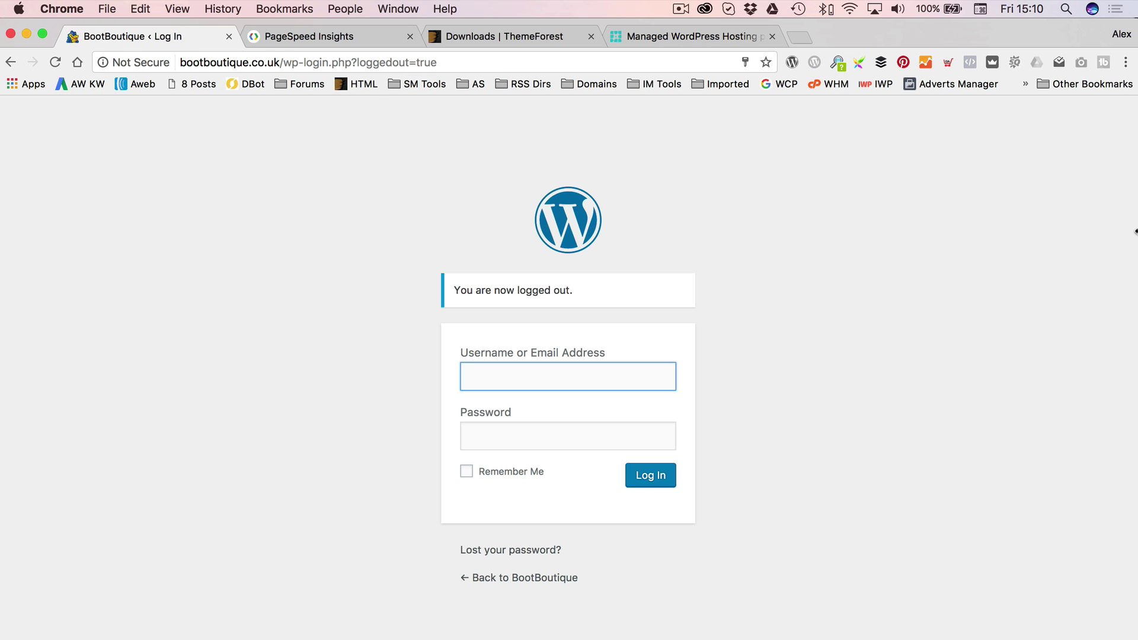
click(517, 579)
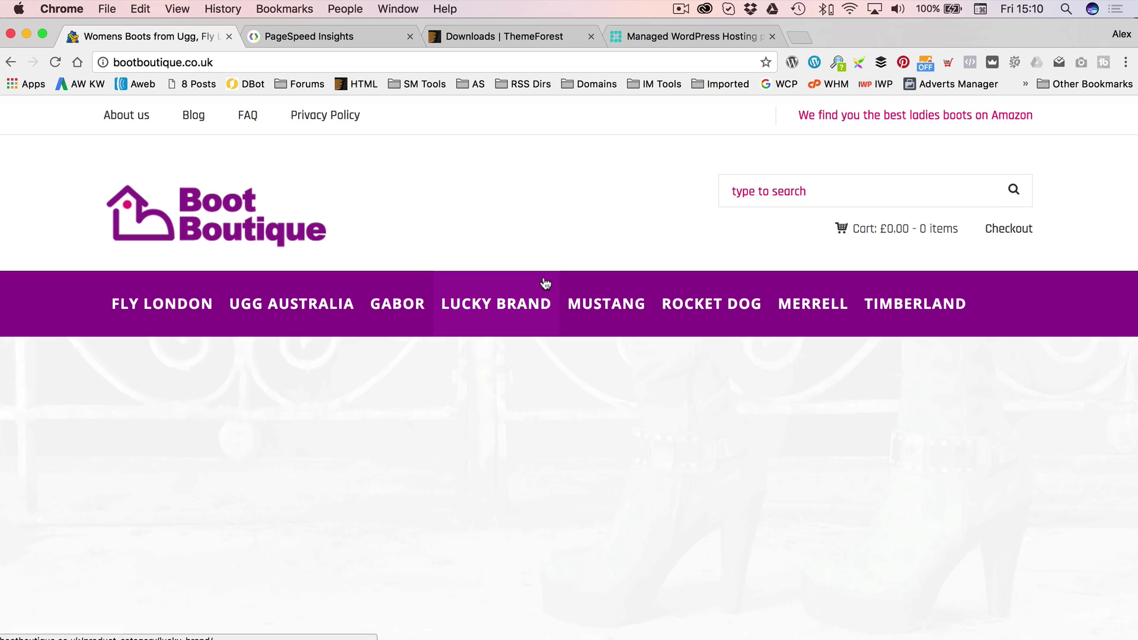
- Browse the live homepage and open the UGG AUSTRALIA category showing 1–12 of 21 results
scroll(543, 275, down, 6)
scroll(543, 275, up, 5)
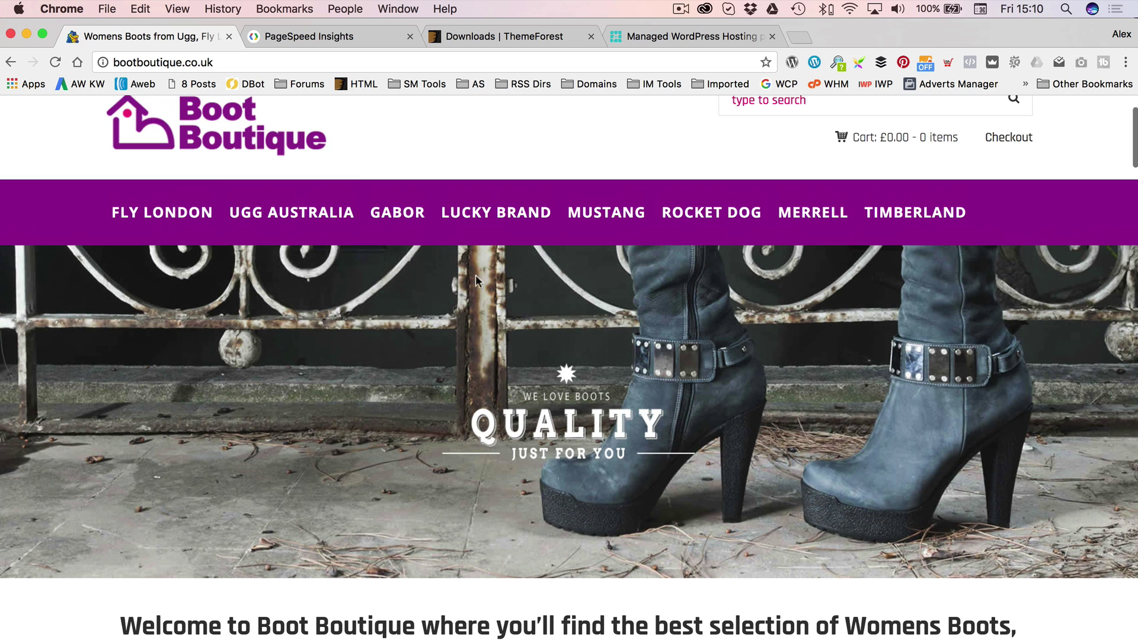
click(308, 212)
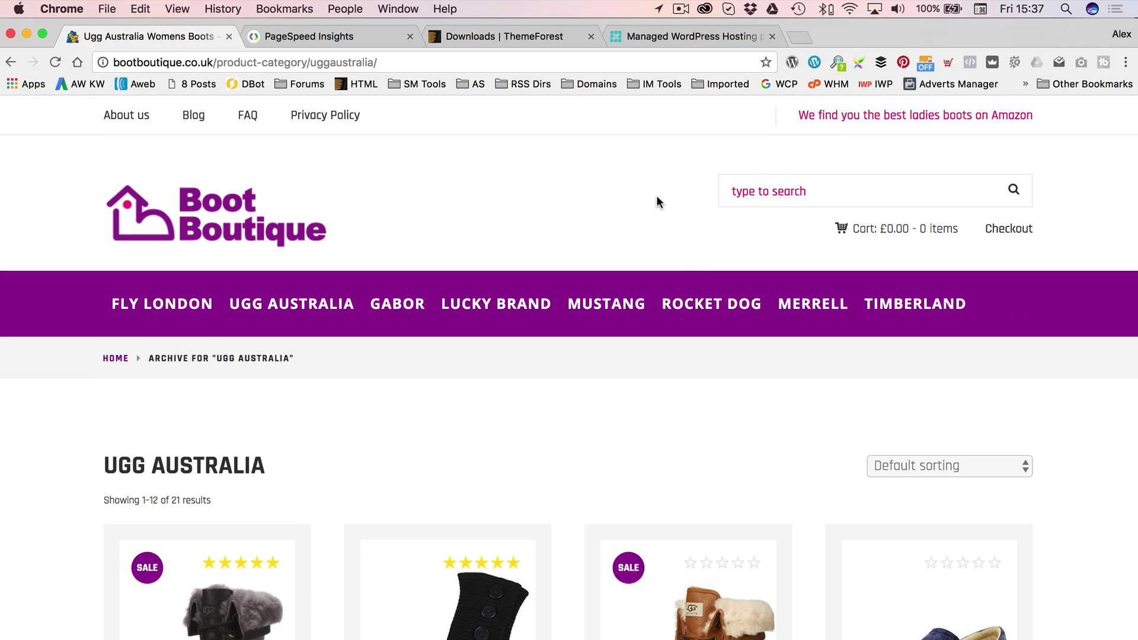
scroll(656, 194, down, 3)
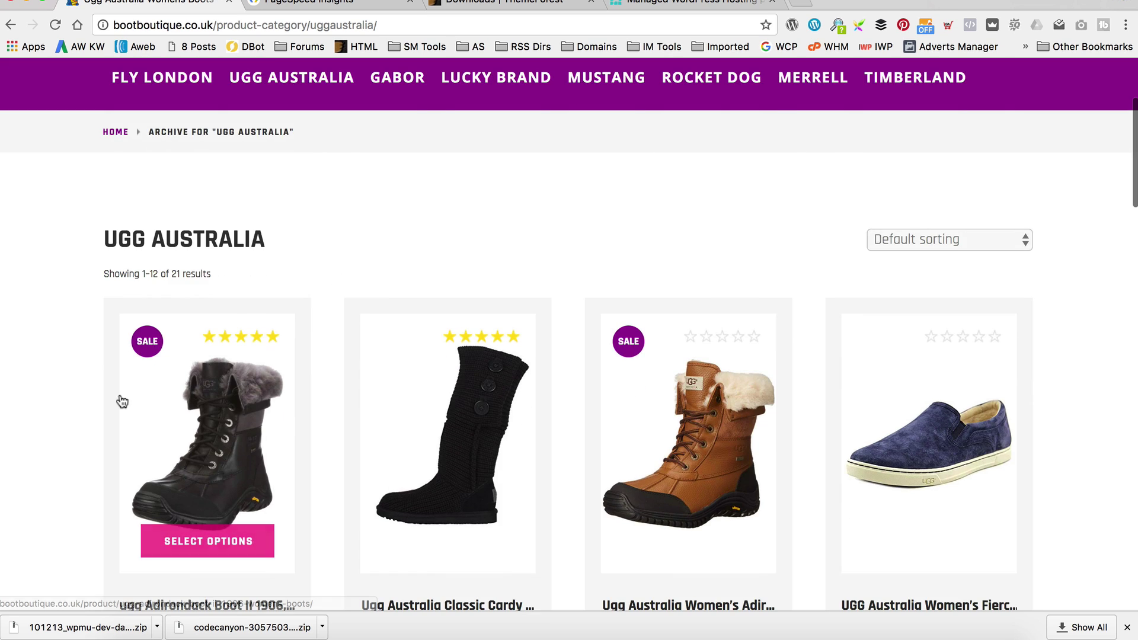
scroll(542, 166, up, 3)
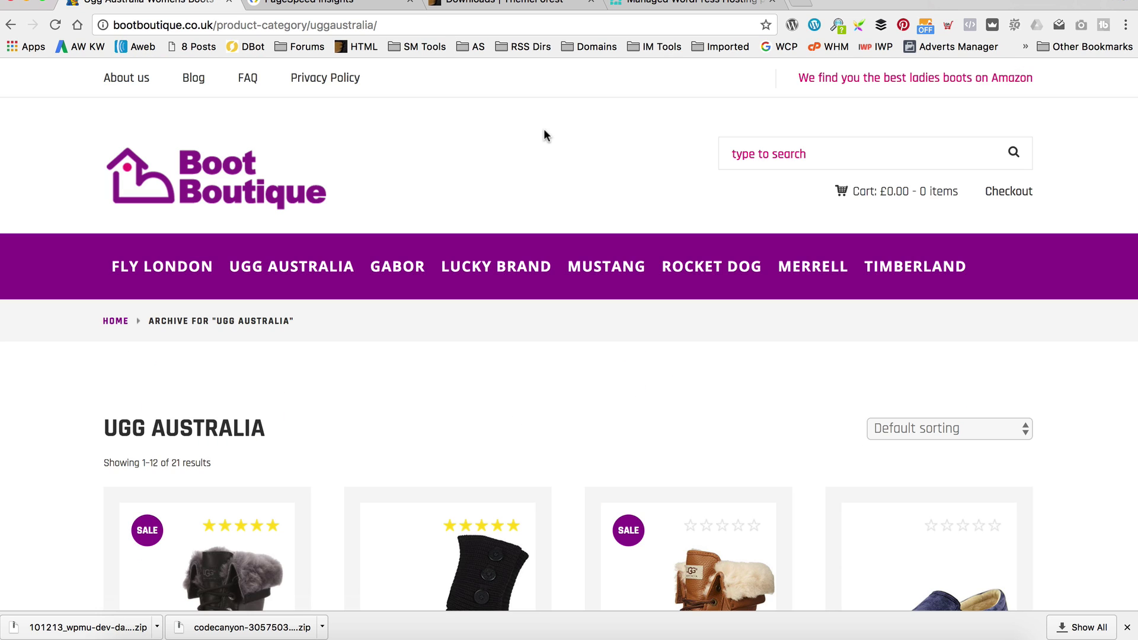